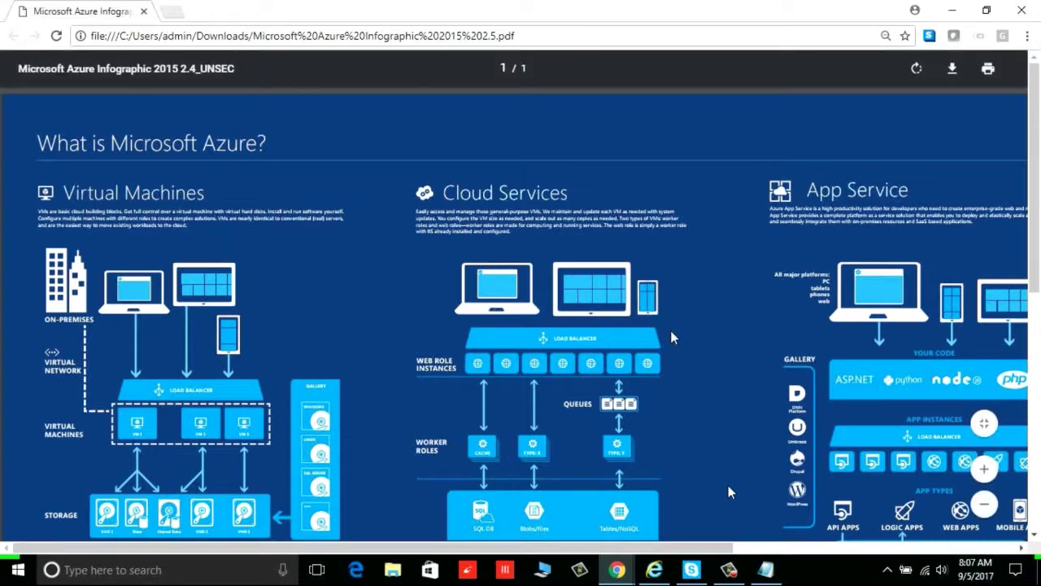
Scroll the Azure infographic PDF down to Catalog of Services and pan right and back left
{"action": "scroll", "coordinate": [675, 334], "scroll_direction": "down", "scroll_amount": 3}
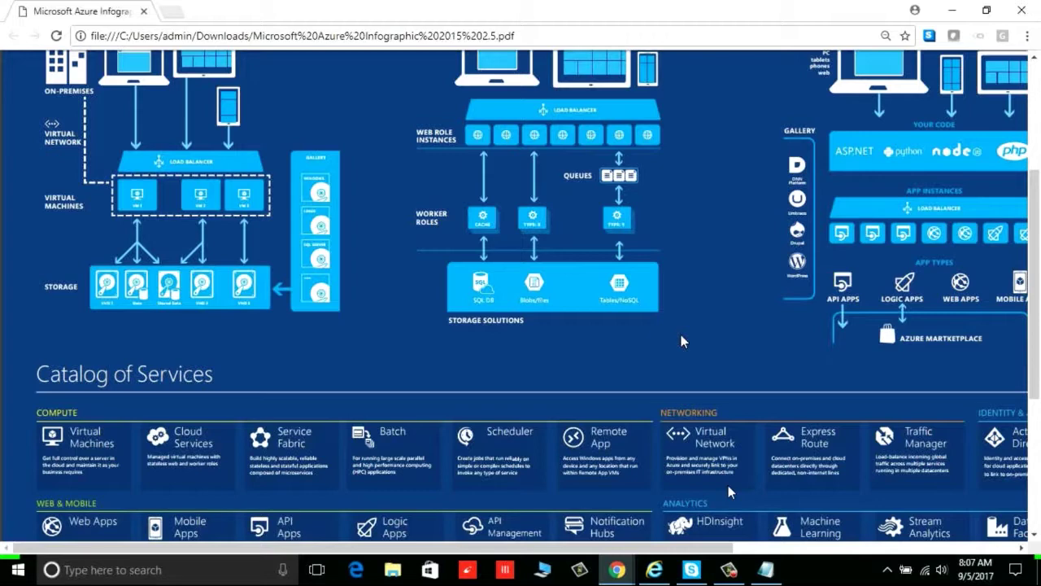
{"action": "scroll", "coordinate": [682, 340], "scroll_direction": "down", "scroll_amount": 1}
{"action": "scroll", "coordinate": [682, 341], "scroll_direction": "down", "scroll_amount": 3}
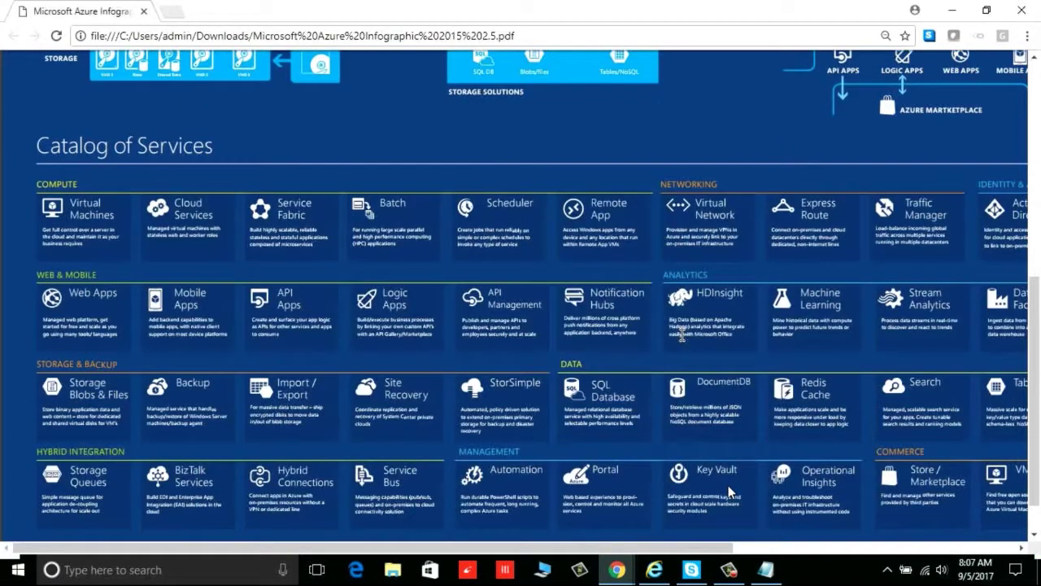
{"action": "scroll", "coordinate": [682, 333], "scroll_direction": "down", "scroll_amount": 1}
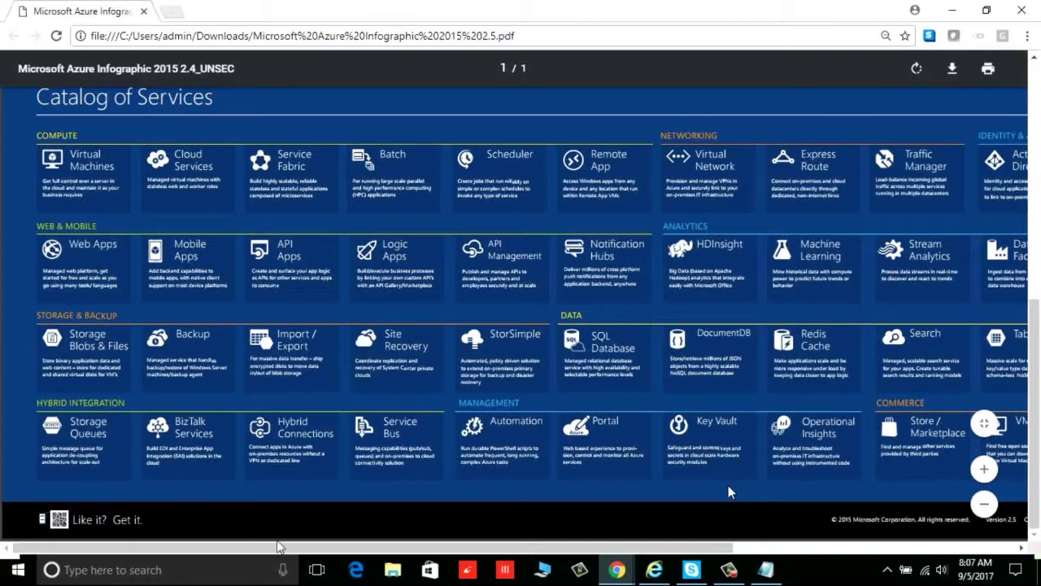
{"action": "left_click_drag", "start_coordinate": [324, 549], "coordinate": [606, 549]}
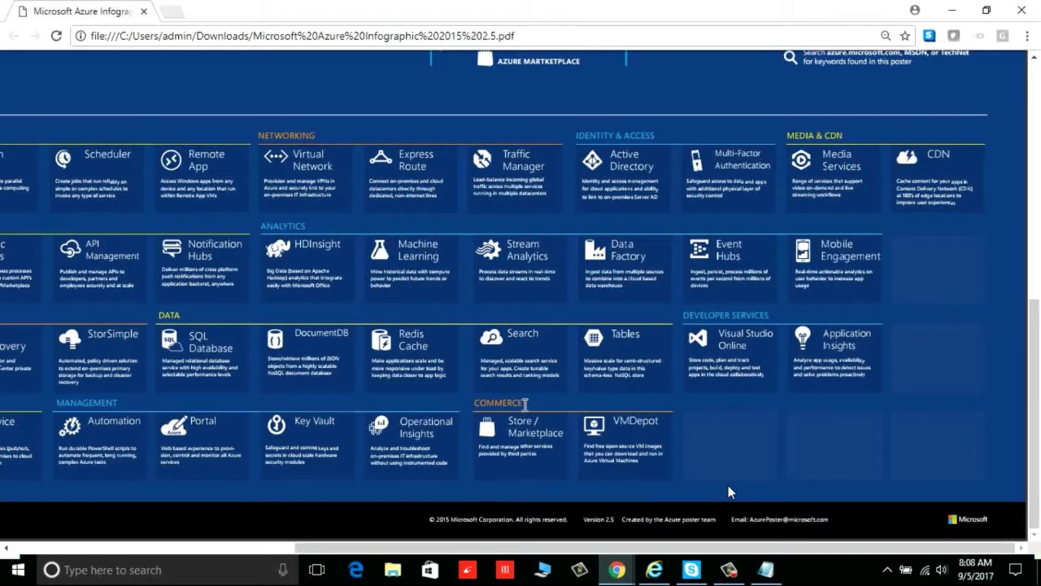
{"action": "left_click_drag", "start_coordinate": [543, 553], "coordinate": [251, 553]}
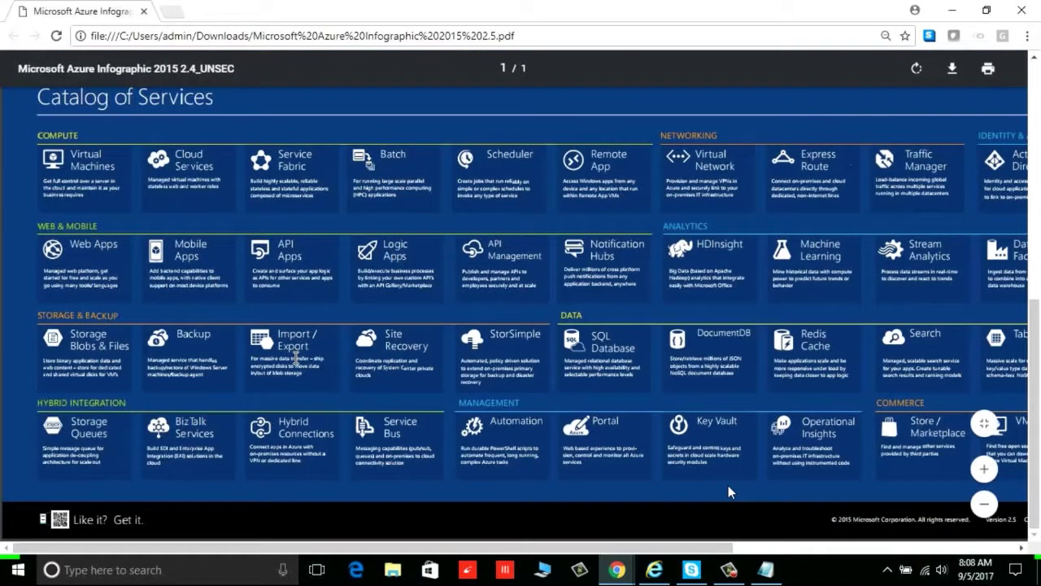
{"action": "scroll", "coordinate": [729, 493], "scroll_direction": "up", "scroll_amount": 1}
{"action": "scroll", "coordinate": [729, 493], "scroll_direction": "up", "scroll_amount": 5}
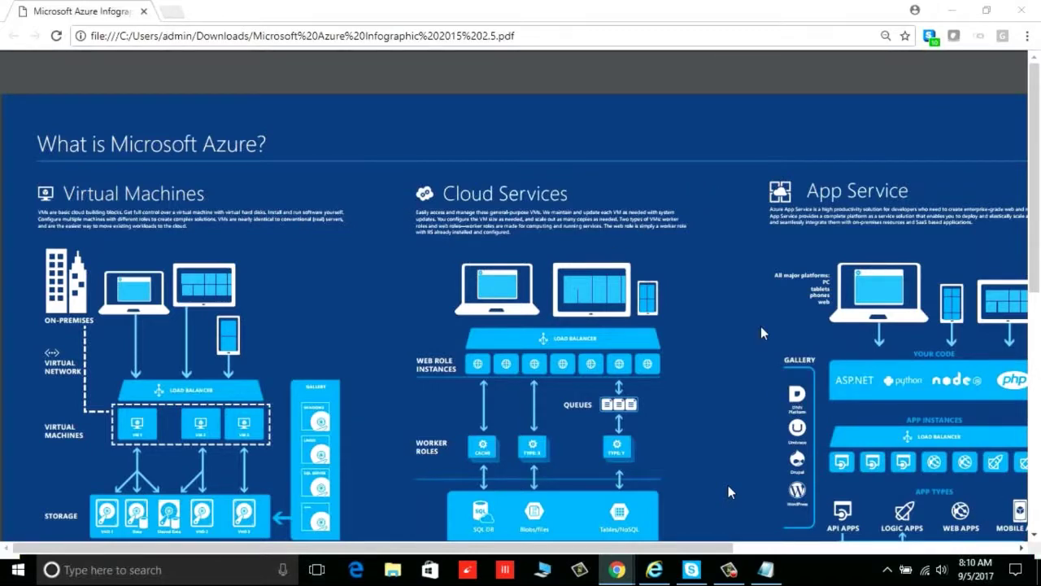
Clear the old note and type a 'Cloud' heading with a dotted line beneath it
{"action": "left_click", "coordinate": [765, 569]}
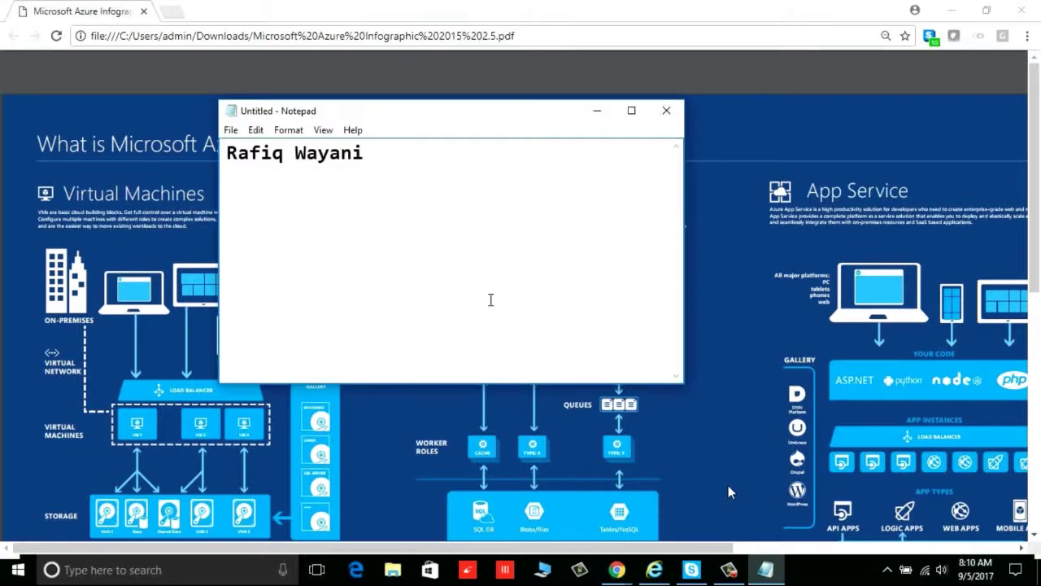
{"action": "key", "text": "ctrl+a"}
{"action": "key", "text": "BackSpace"}
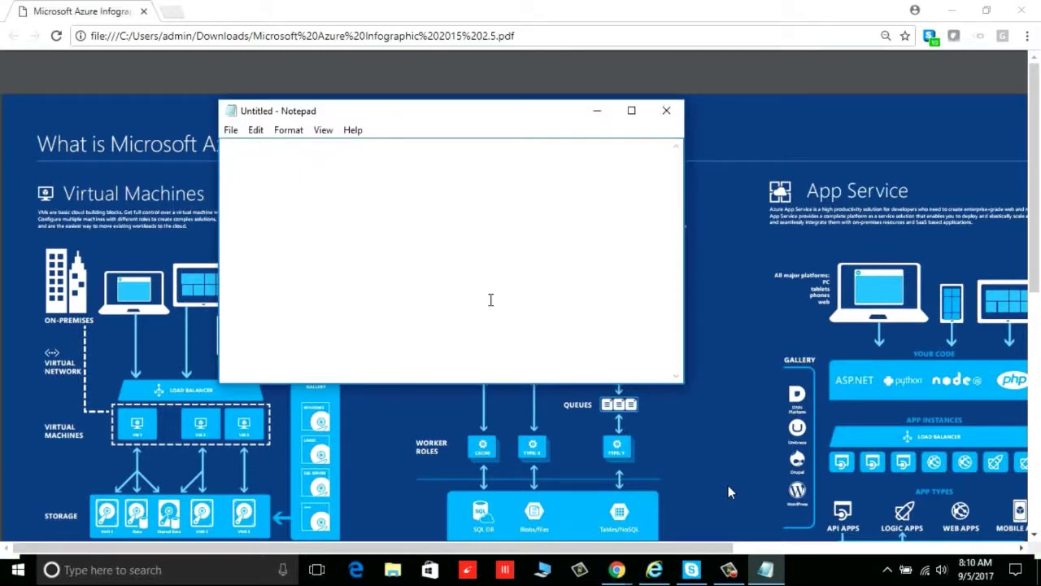
{"action": "type", "text": "CLo"}
{"action": "key", "text": "BackSpace"}
{"action": "key", "text": "BackSpace"}
{"action": "type", "text": "loud"}
{"action": "key", "text": "Return"}
{"action": "type", "text": "....."}
{"action": "key", "text": "Return"}
{"action": "key", "text": "Return"}
Start the numbered list with '1. IaaS' and '2. PaaS' on separate lines
{"action": "type", "text": "1. "}
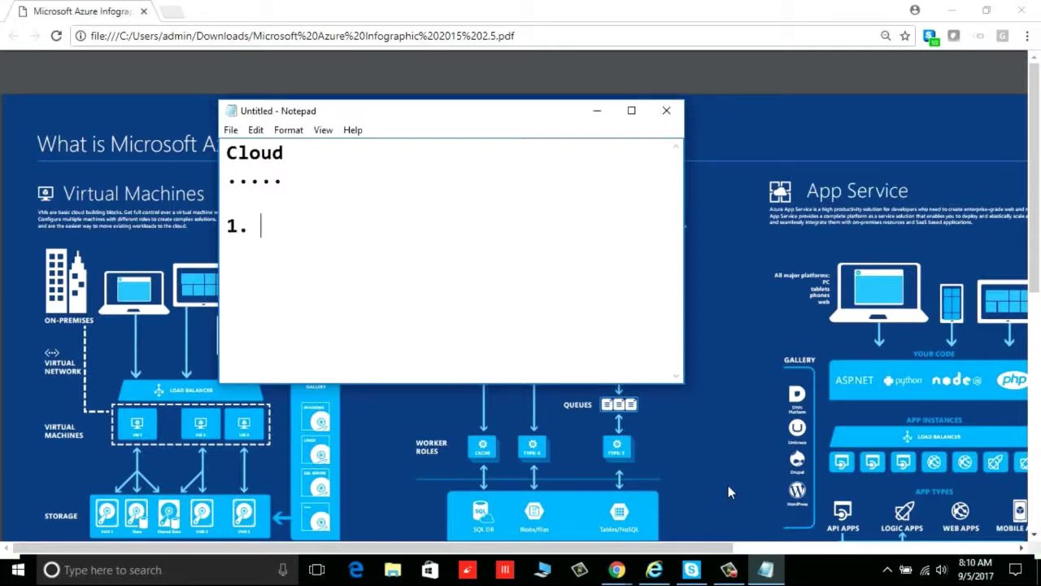
{"action": "type", "text": "IaaS"}
{"action": "key", "text": "ctrl+shift+Left"}
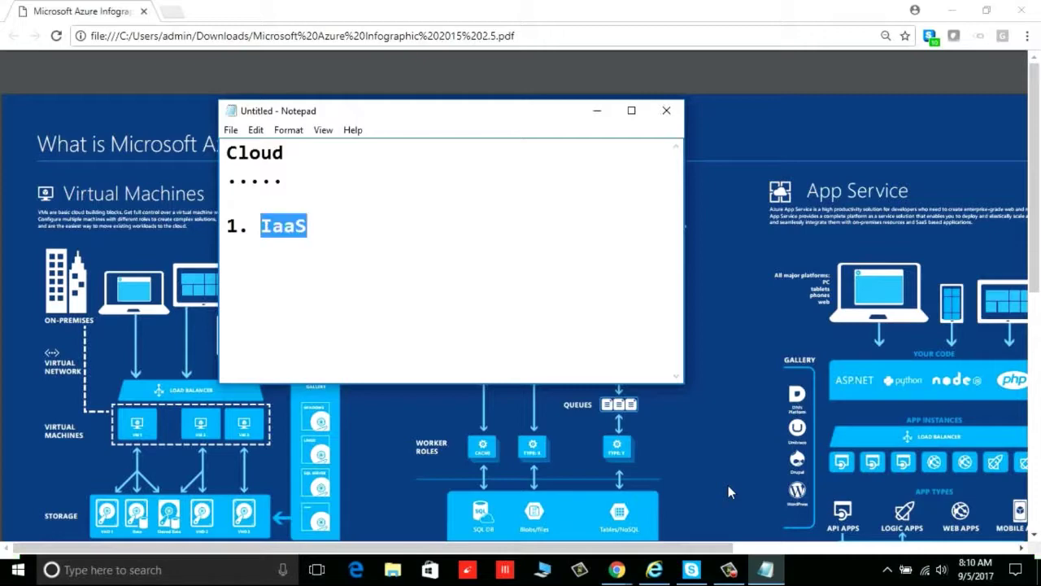
{"action": "key", "text": "Right"}
{"action": "key", "text": "Return"}
{"action": "type", "text": "2."}
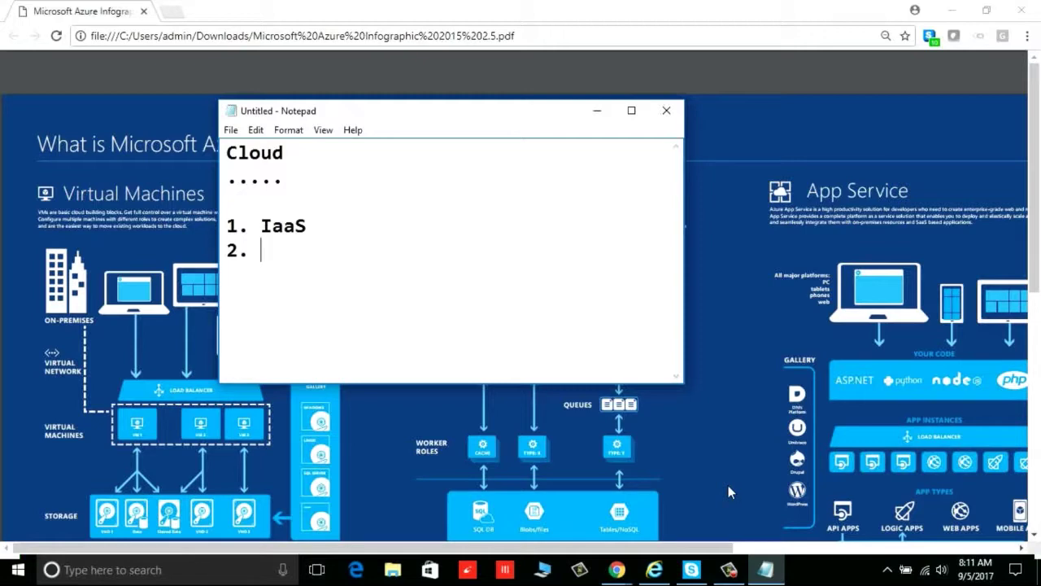
{"action": "type", "text": "PaaS "}
{"action": "type", "text": "2."}
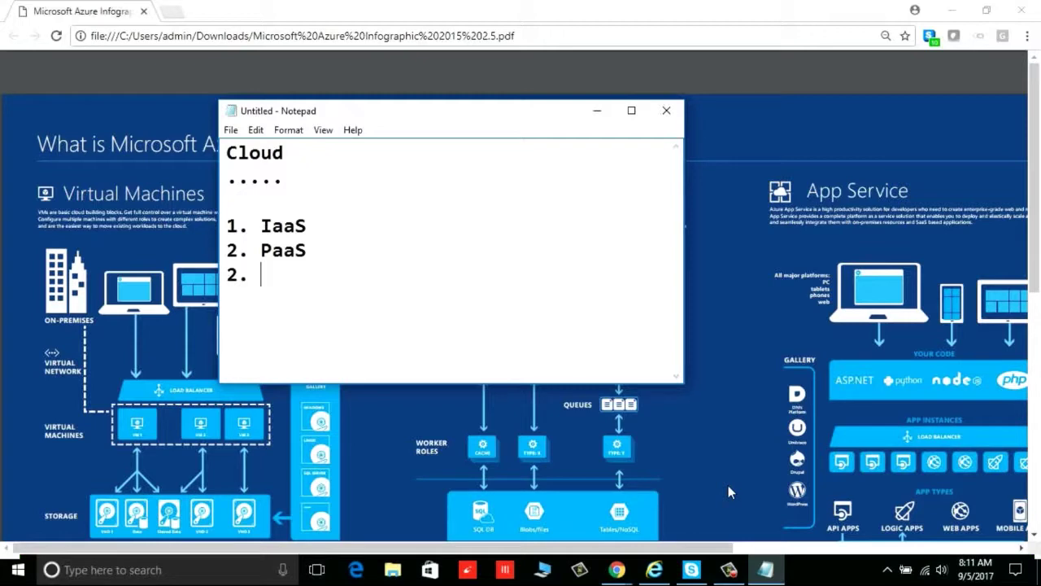
Add 'SaaS' as the third list item, correcting its number from 2 to 3
{"action": "type", "text": "SaaS"}
{"action": "key", "text": "Up"}
{"action": "key", "text": "Up"}
{"action": "key", "text": "ctrl+shift+Left"}
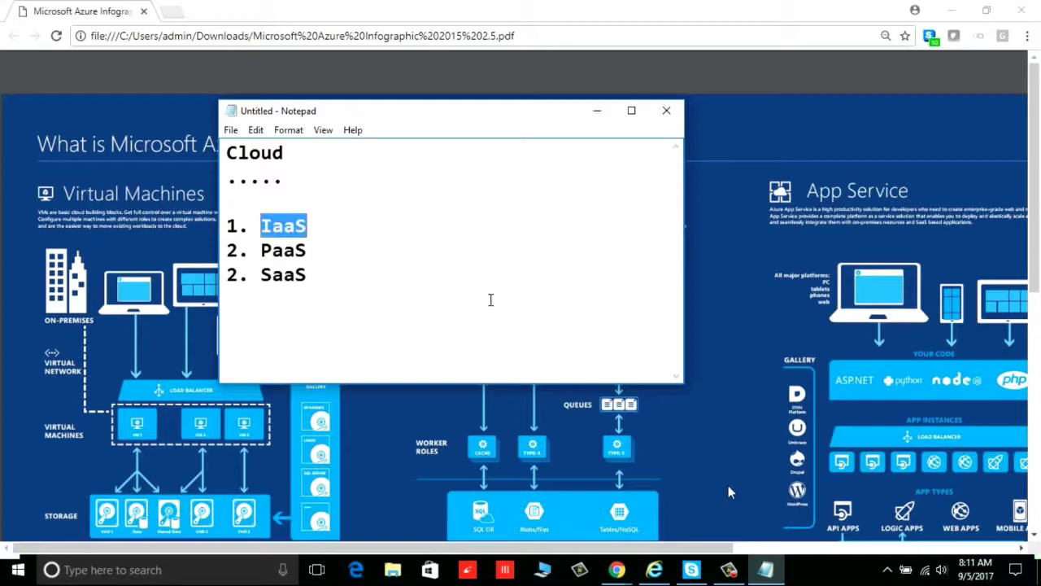
{"action": "key", "text": "Down"}
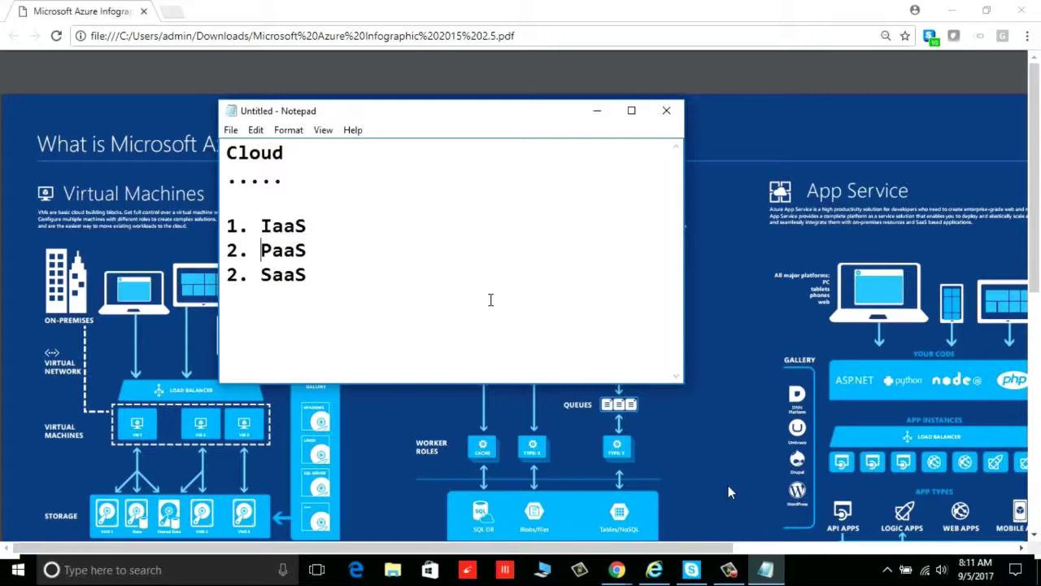
{"action": "key", "text": "ctrl+shift+Right"}
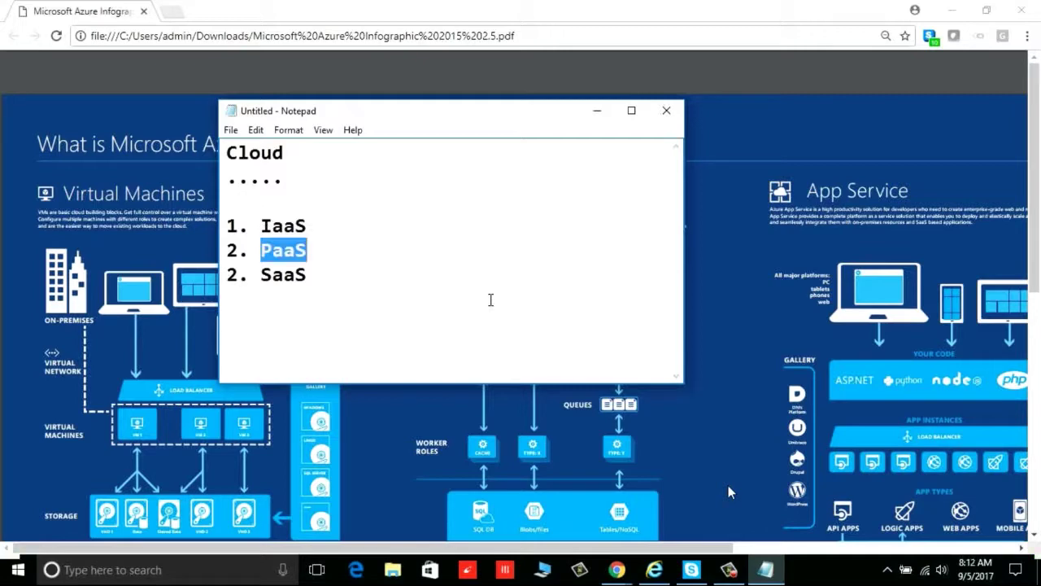
{"action": "key", "text": "Down"}
{"action": "key", "text": "ctrl+shift+Left"}
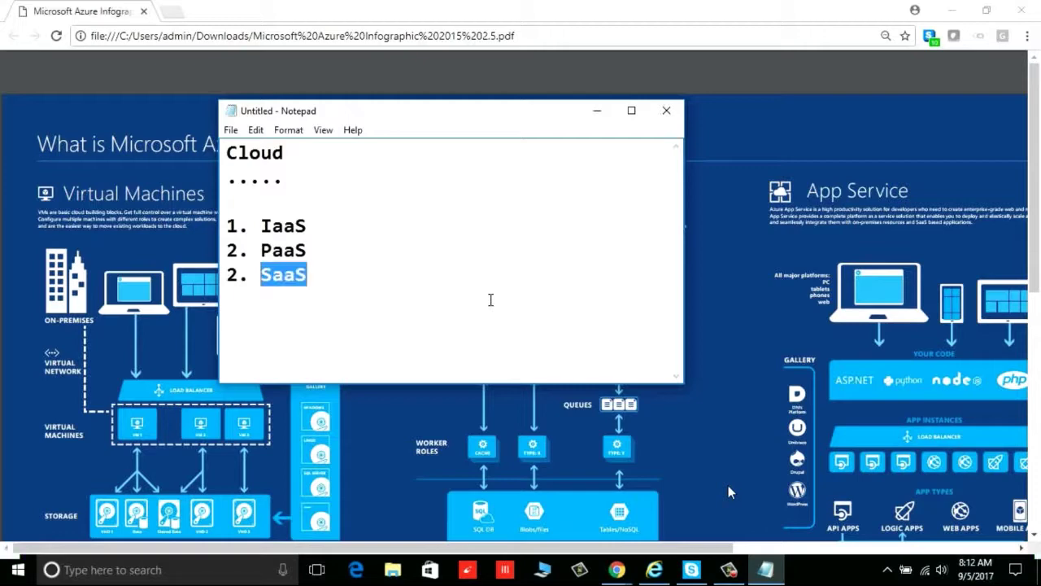
{"action": "left_click", "coordinate": [490, 300]}
{"action": "key", "text": "Home"}
{"action": "key", "text": "Delete"}
{"action": "type", "text": "3"}
Add '4. NaaS .. SDN' as the fourth item and minimize Notepad
{"action": "key", "text": "End"}
{"action": "key", "text": "Return"}
{"action": "type", "text": "4. SDN"}
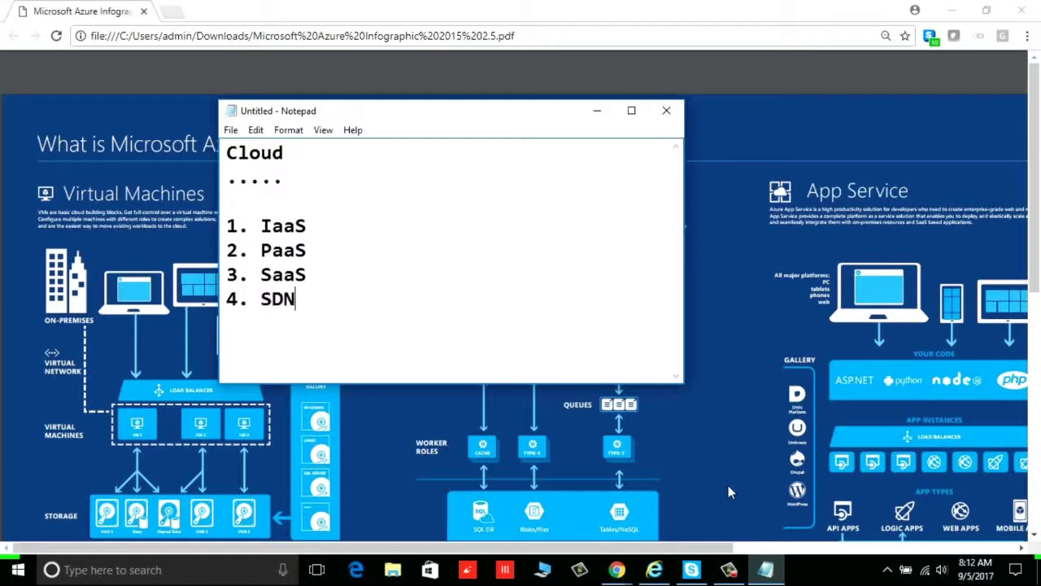
{"action": "key", "text": "ctrl+Left"}
{"action": "type", "text": "NaaS"}
{"action": "type", "text": " .."}
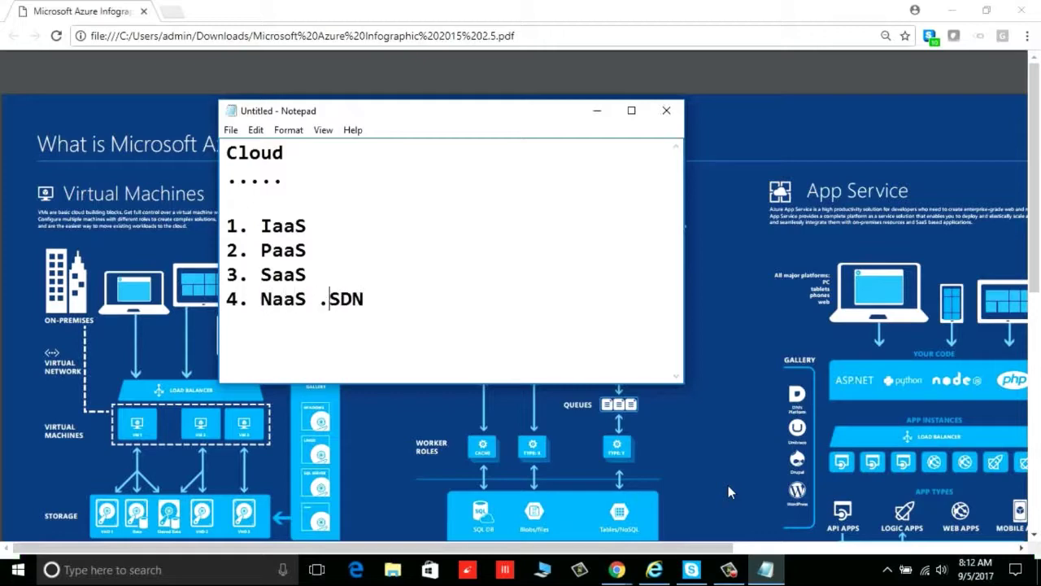
{"action": "key", "text": "End"}
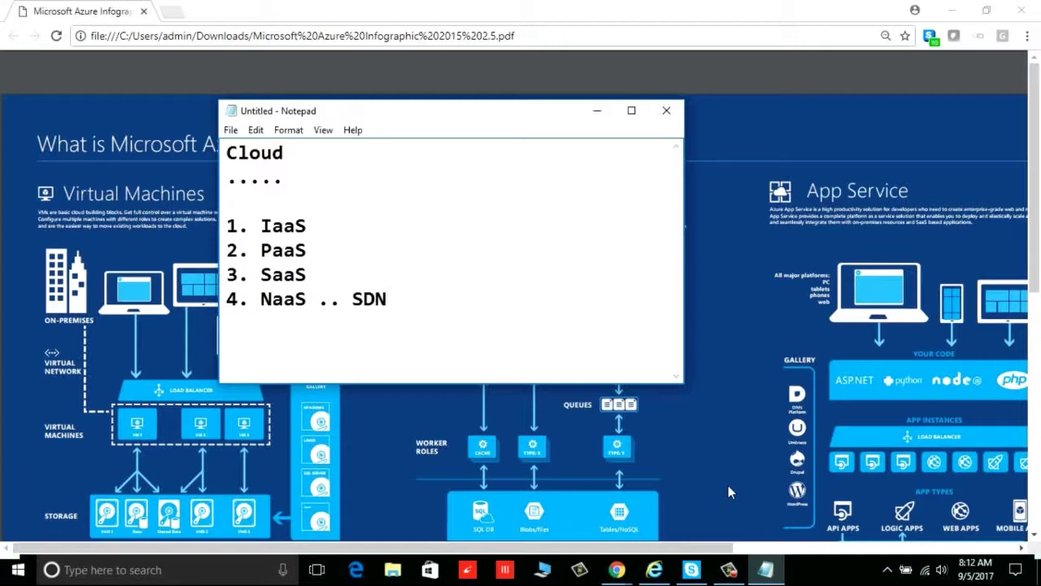
{"action": "key", "text": "Up"}
{"action": "key", "text": "shift+Up"}
{"action": "key", "text": "shift+Up"}
{"action": "key", "text": "shift+Up"}
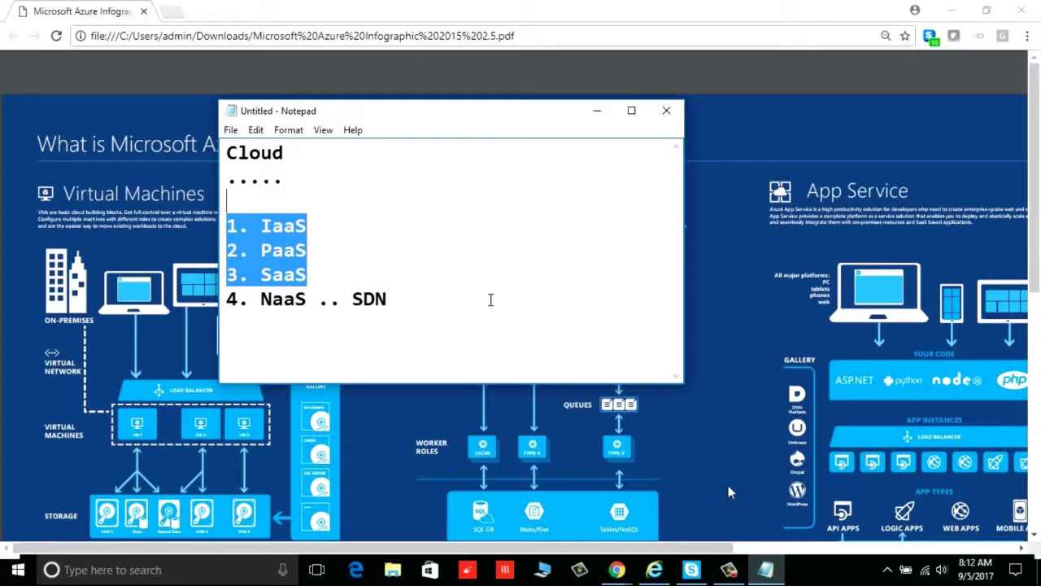
{"action": "left_click", "coordinate": [597, 114]}
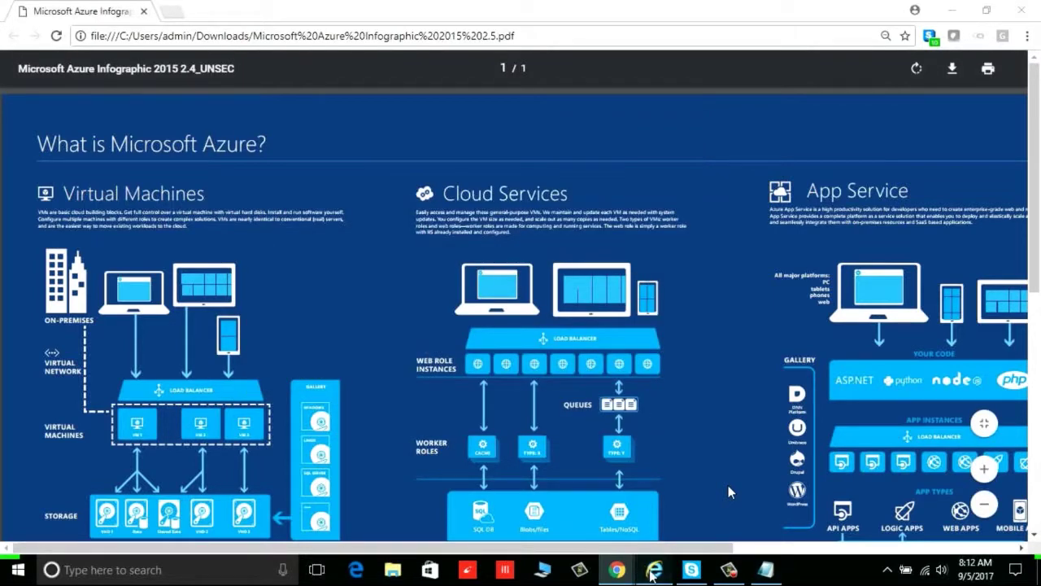
Maximize the Internet Explorer portal window and go to the Dashboard from the sidebar menu
{"action": "left_click_drag", "start_coordinate": [915, 309], "coordinate": [586, 178]}
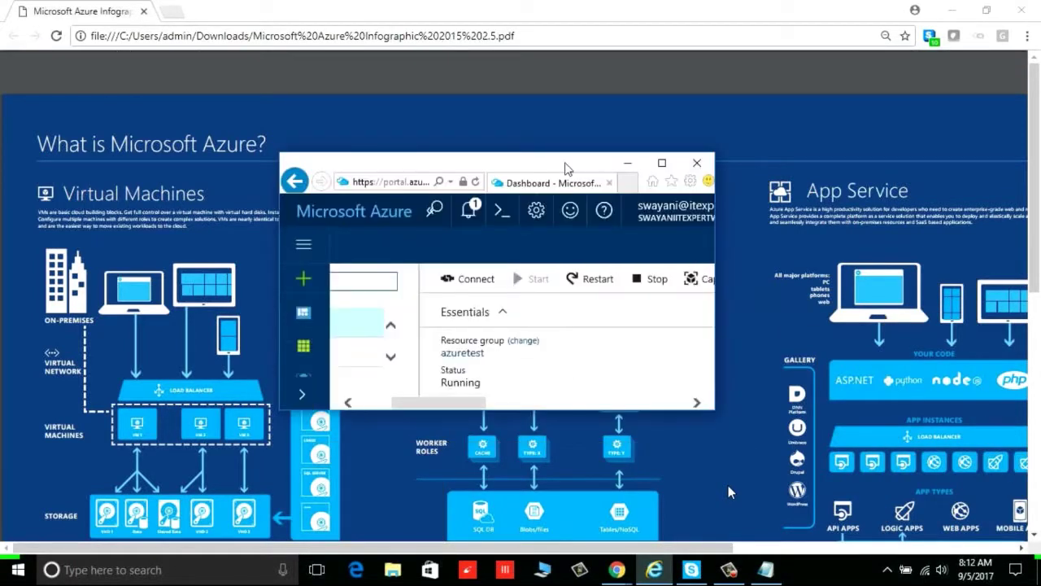
{"action": "double_click", "coordinate": [570, 171]}
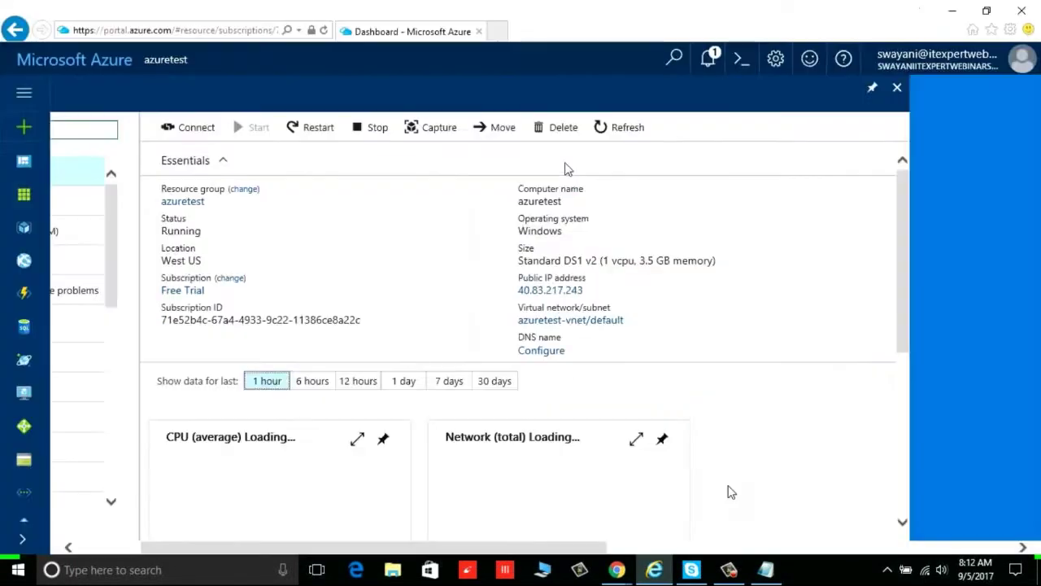
{"action": "left_click", "coordinate": [25, 98]}
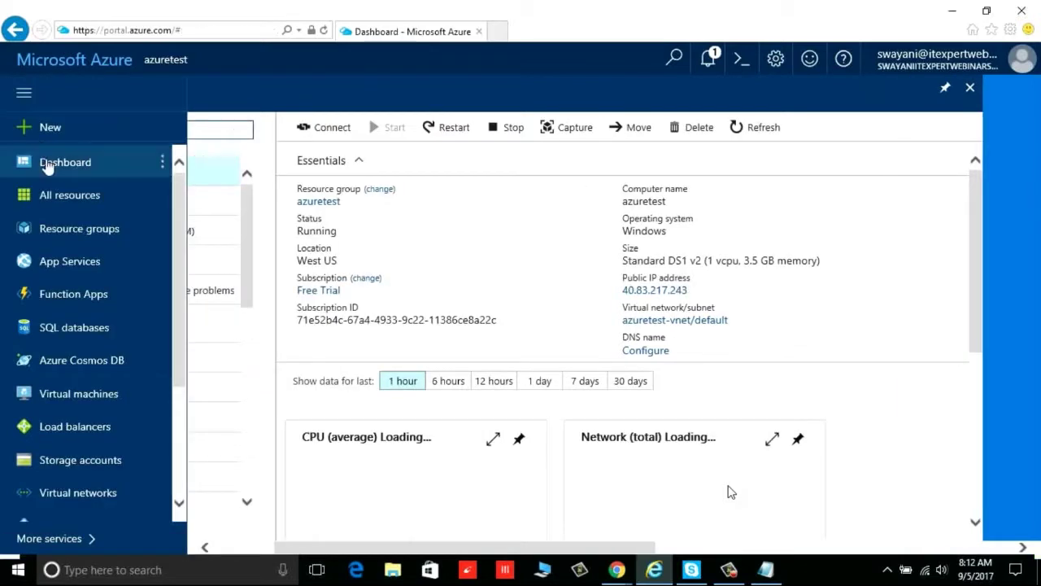
{"action": "left_click", "coordinate": [47, 160]}
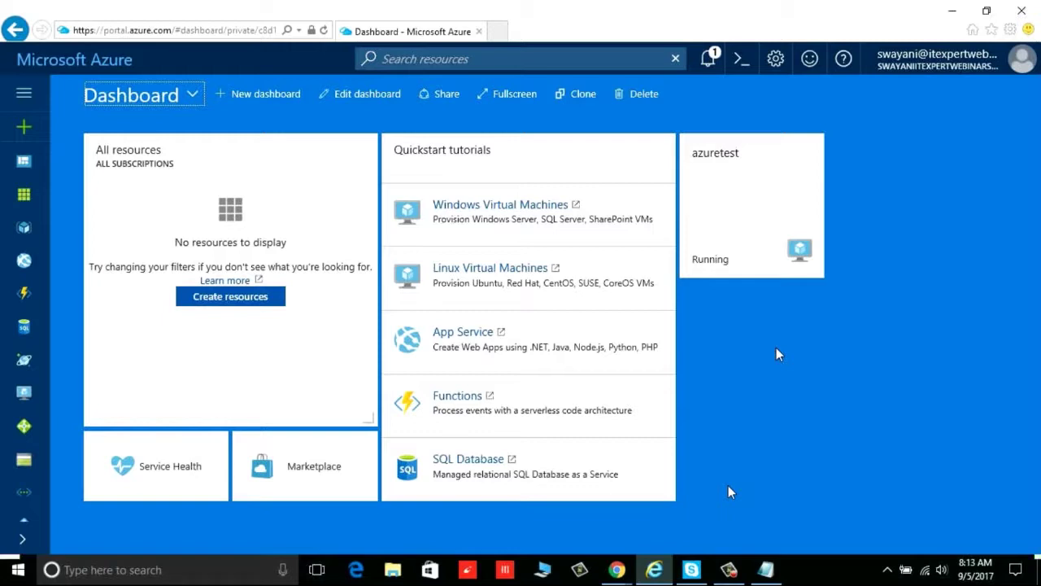
Check the Bash shell type options, then close the Cloud Shell panel
{"action": "left_click", "coordinate": [741, 62]}
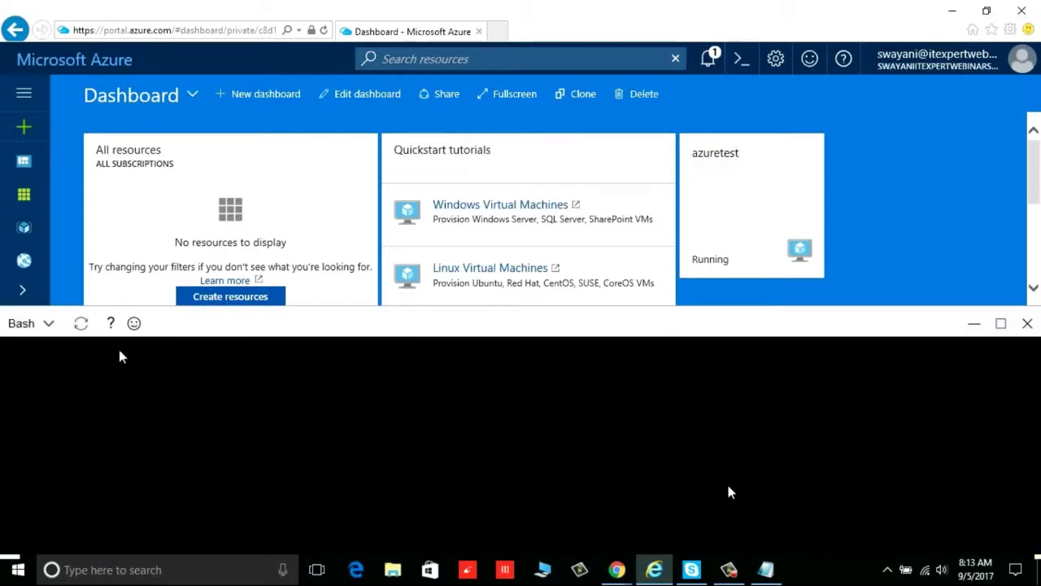
{"action": "left_click", "coordinate": [48, 329]}
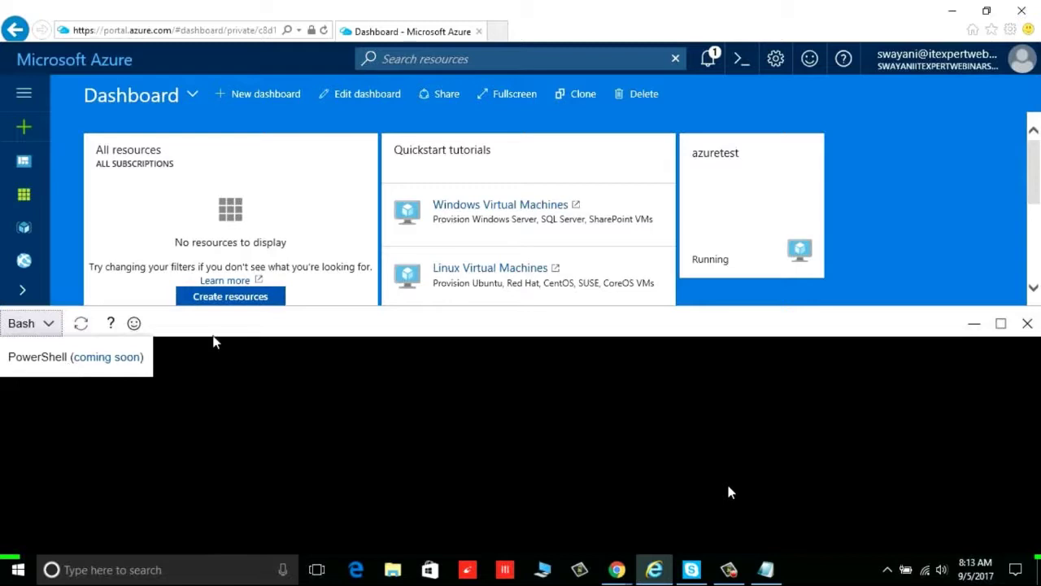
{"action": "left_click", "coordinate": [740, 58]}
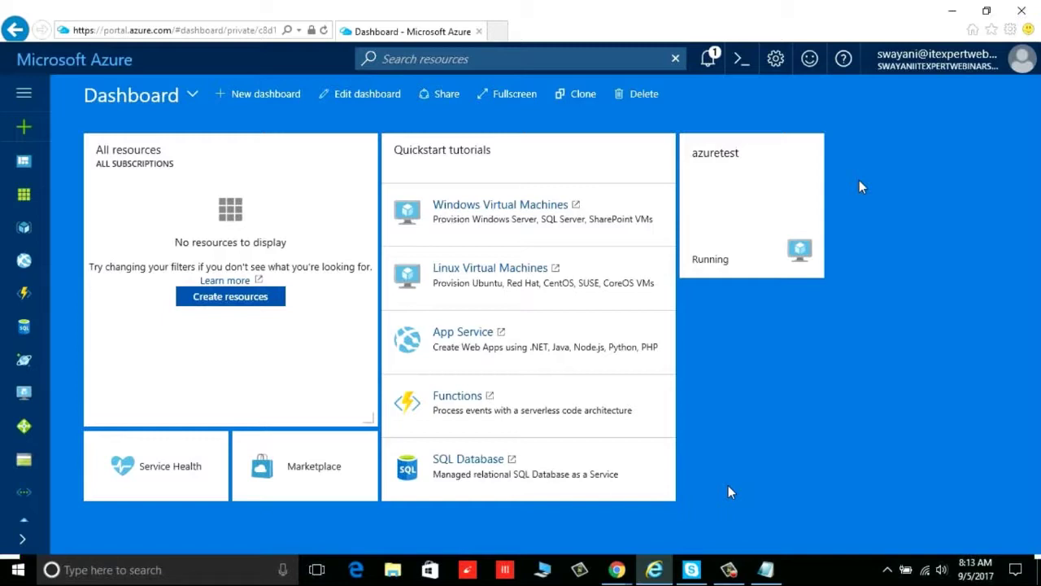
Open + New and browse Compute, Networking, Storage, Web + Mobile, Databases and Data + Analytics
{"action": "left_click", "coordinate": [27, 134]}
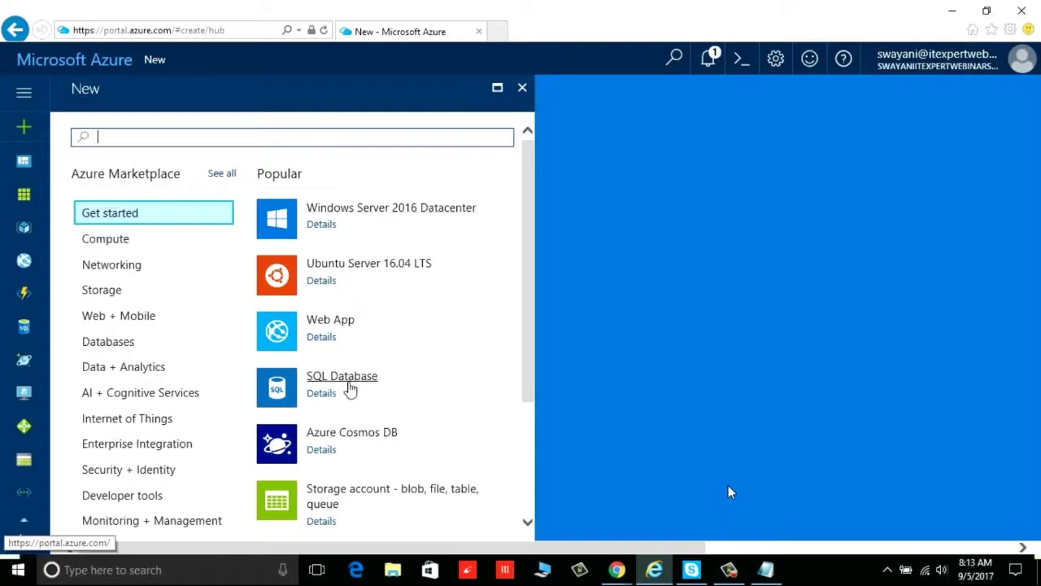
{"action": "left_click", "coordinate": [128, 248]}
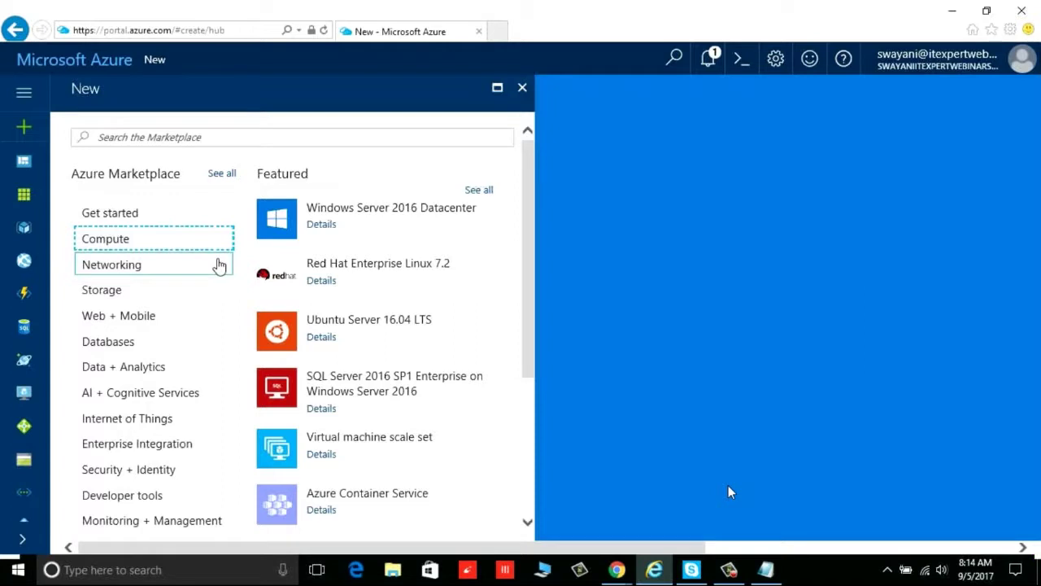
{"action": "left_click", "coordinate": [173, 271]}
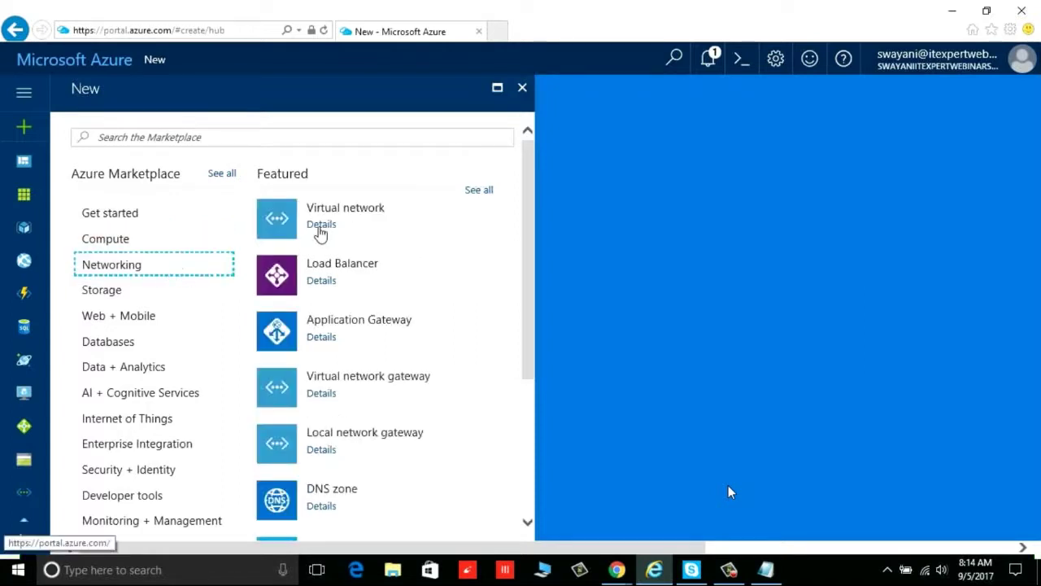
{"action": "left_click", "coordinate": [168, 295]}
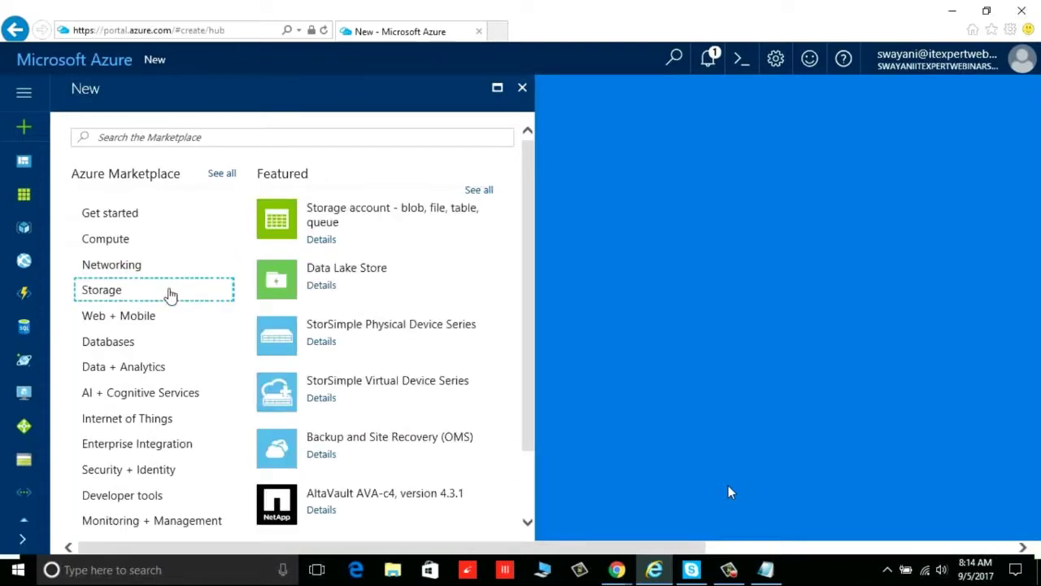
{"action": "left_click", "coordinate": [173, 318]}
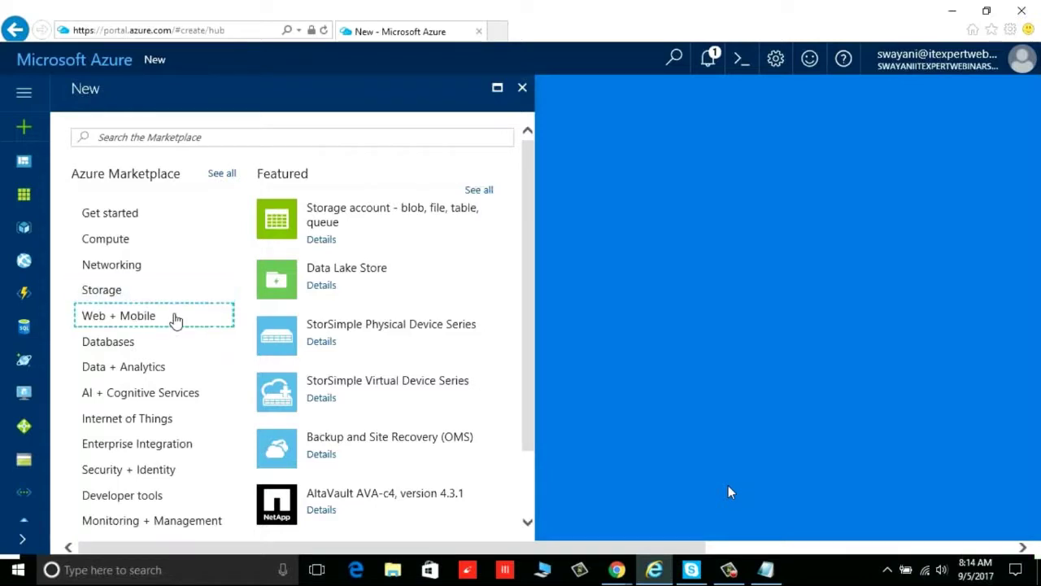
{"action": "left_click", "coordinate": [167, 348]}
{"action": "left_click", "coordinate": [171, 367]}
{"action": "scroll", "coordinate": [183, 399], "scroll_direction": "down", "scroll_amount": 3}
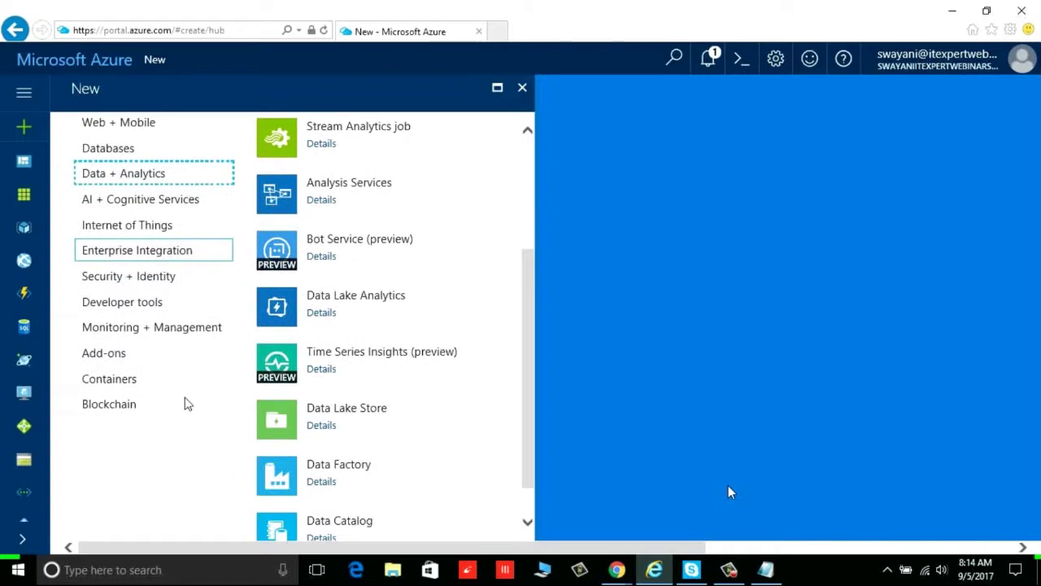
{"action": "scroll", "coordinate": [171, 352], "scroll_direction": "up", "scroll_amount": 3}
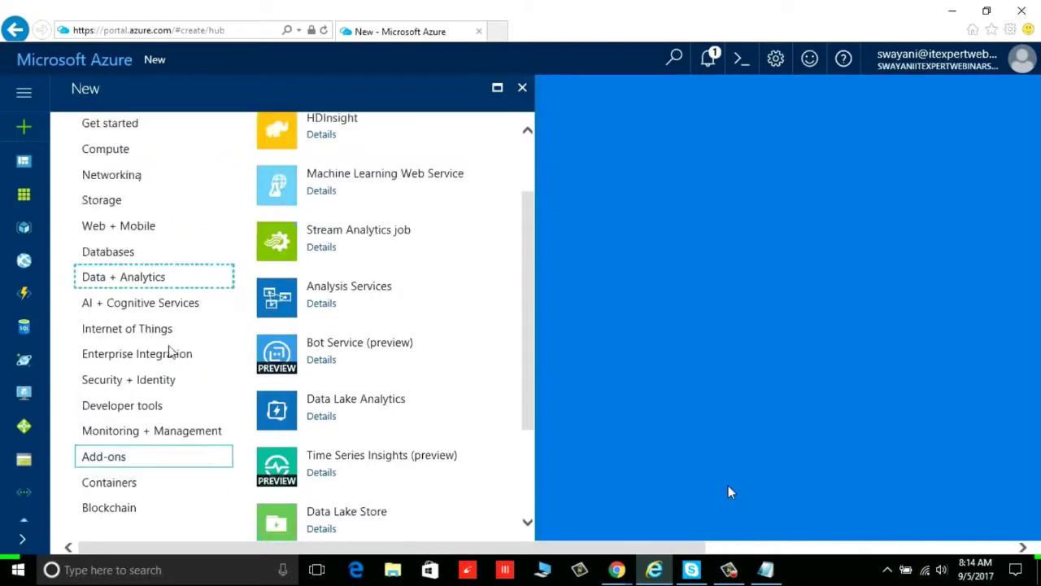
Expand and collapse the side navigation, then return to the dashboard
{"action": "left_click", "coordinate": [24, 96]}
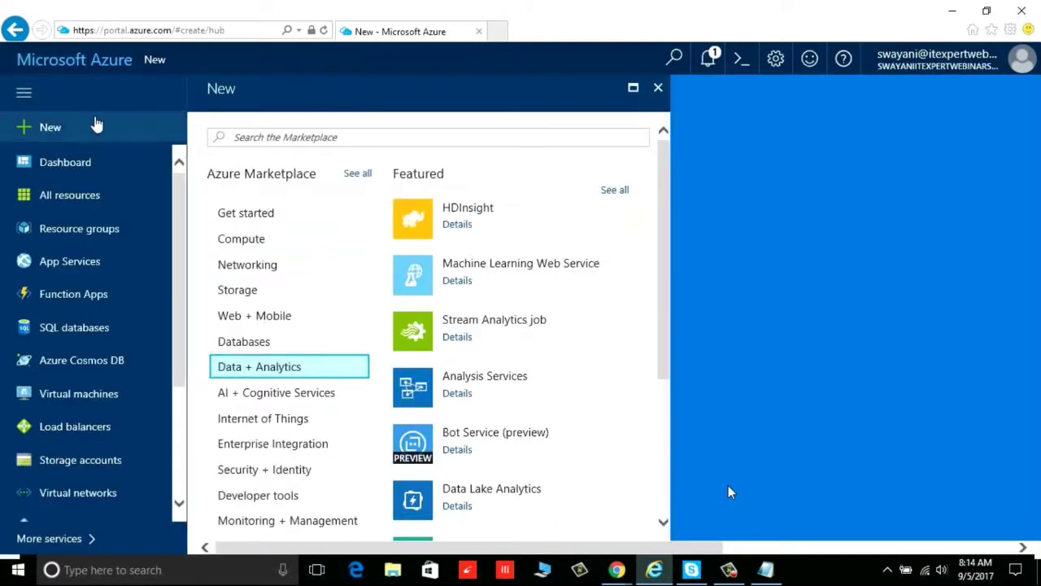
{"action": "left_click", "coordinate": [73, 105]}
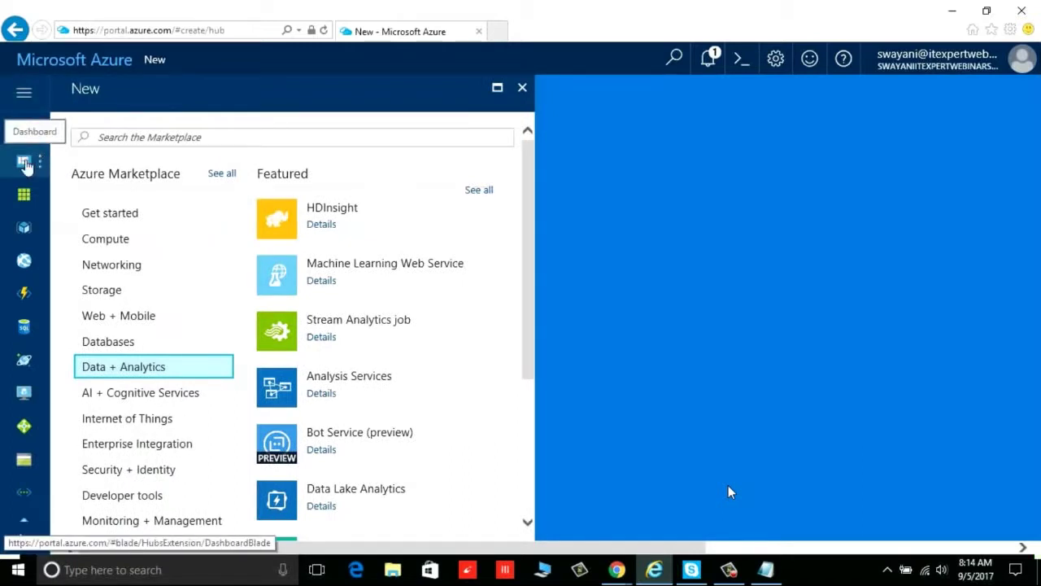
{"action": "left_click", "coordinate": [26, 165]}
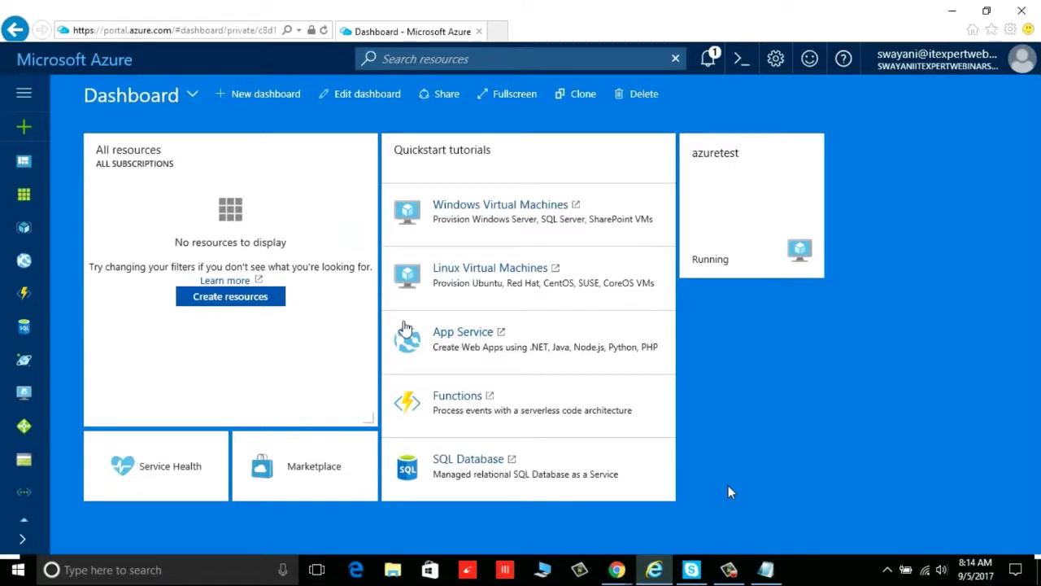
View All resources, including the azuretest VM and its public IP, then reopen + New
{"action": "left_click", "coordinate": [27, 200]}
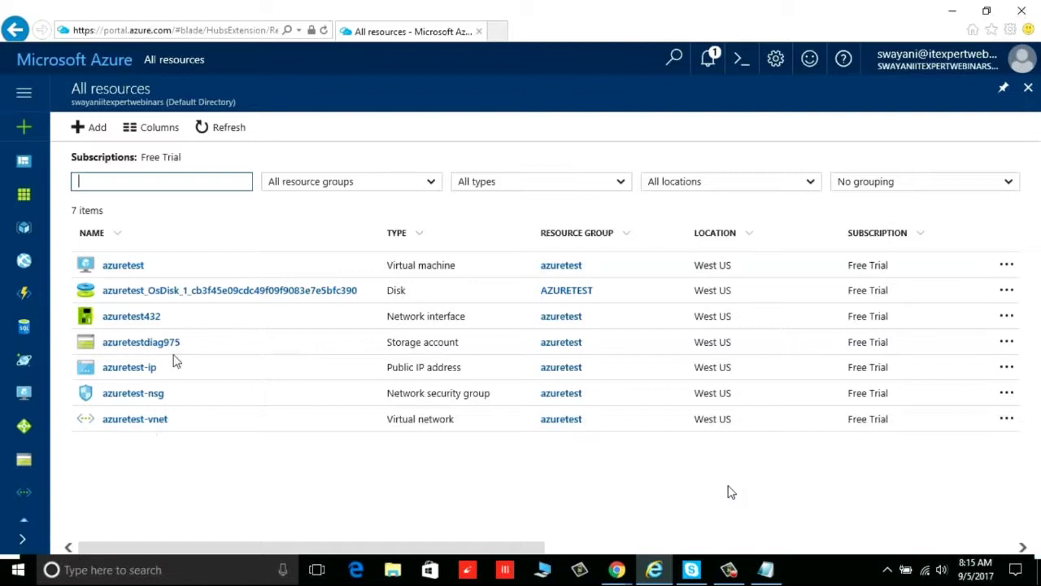
{"action": "left_click", "coordinate": [25, 130]}
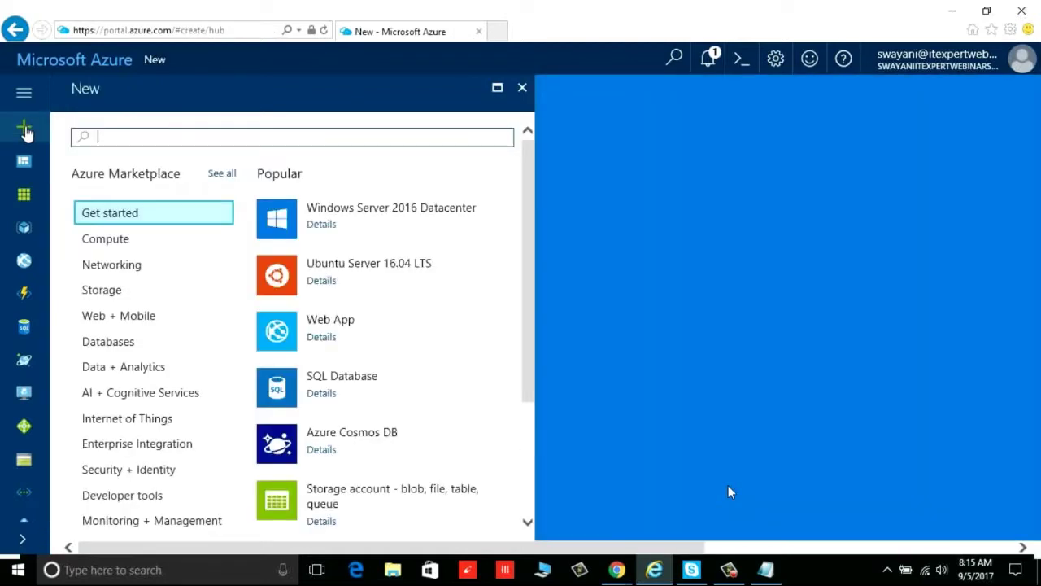
Browse all Compute offerings in the Marketplace, then close the Compute, Marketplace and New blades
{"action": "left_click", "coordinate": [114, 238]}
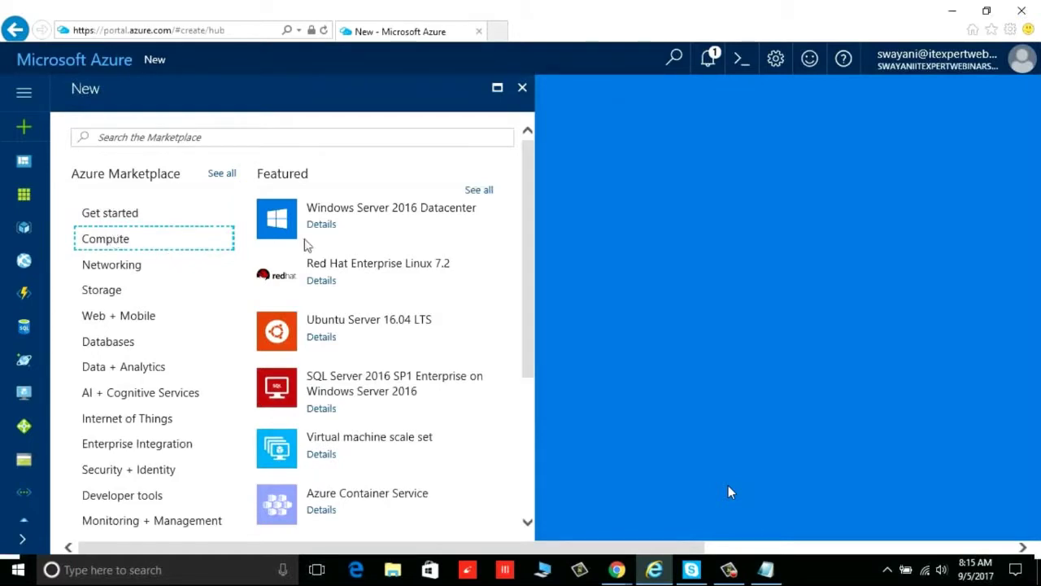
{"action": "left_click", "coordinate": [479, 191]}
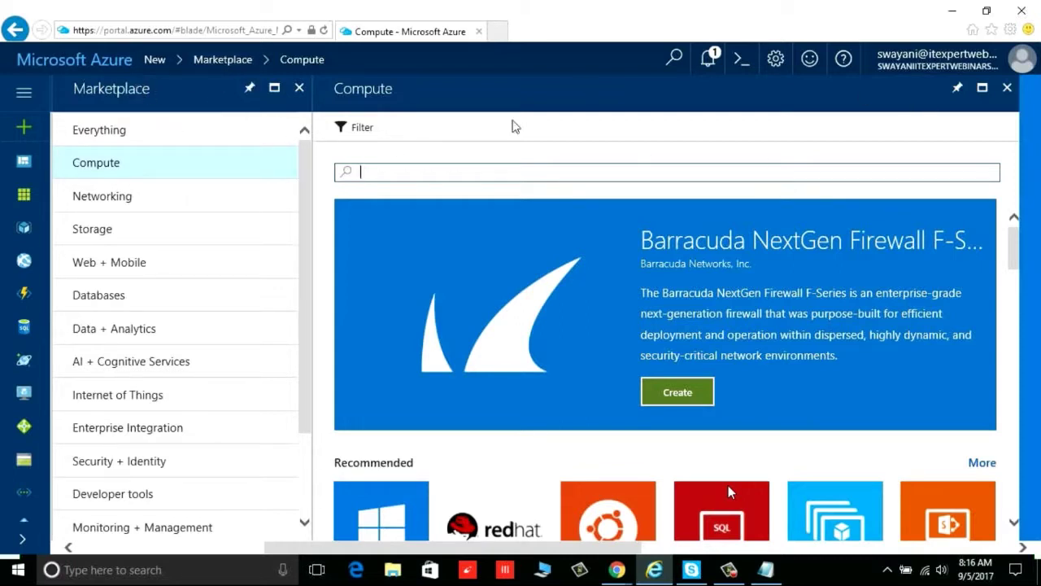
{"action": "left_click", "coordinate": [1009, 91]}
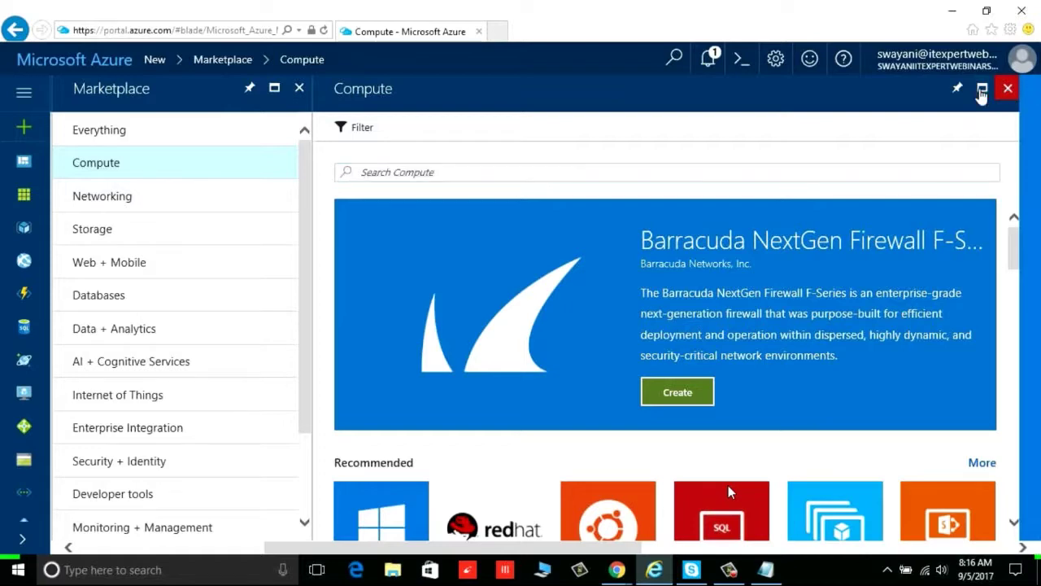
{"action": "left_click", "coordinate": [300, 91]}
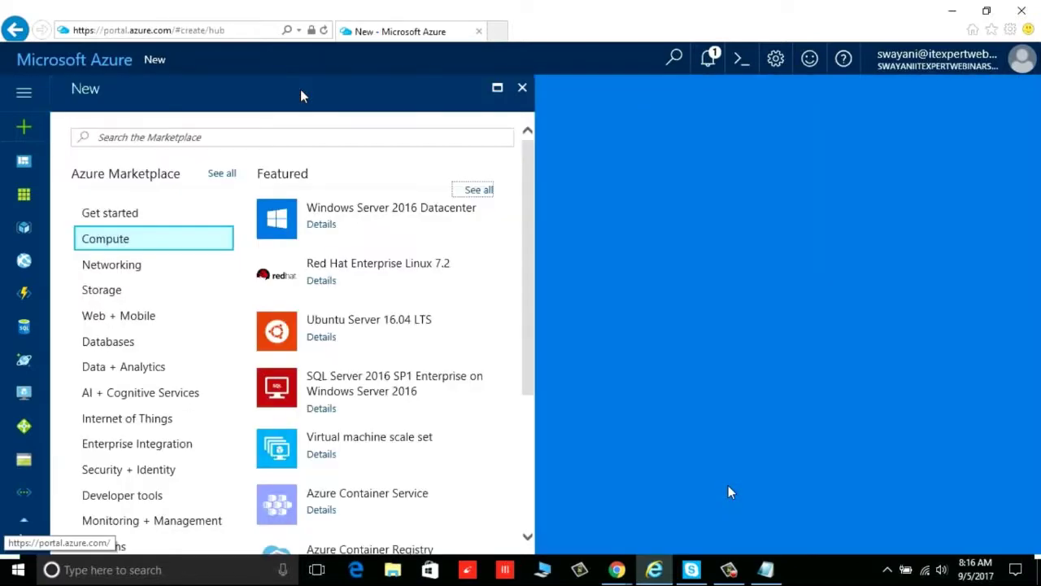
{"action": "left_click", "coordinate": [522, 90]}
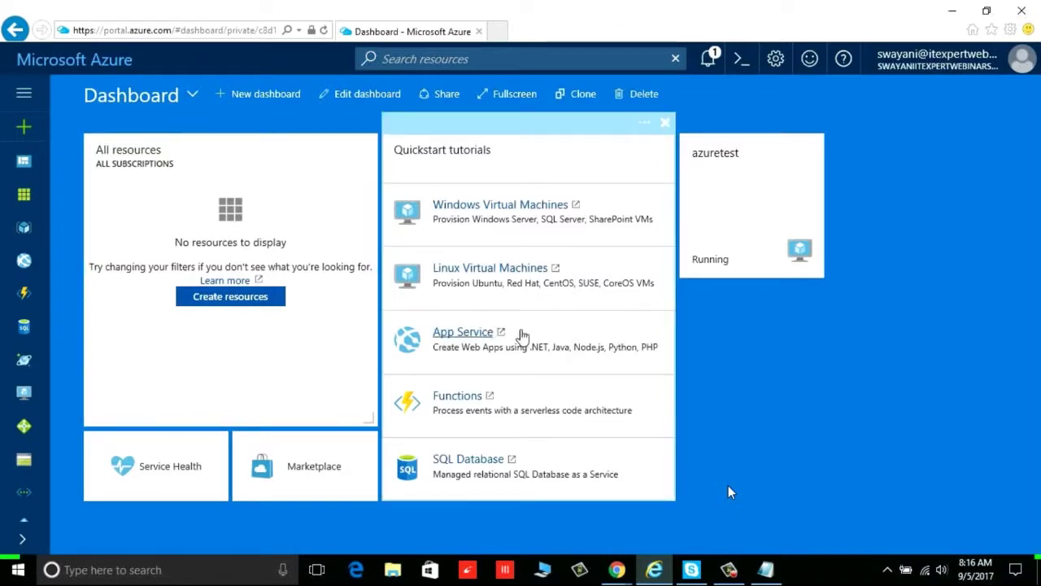
{"action": "left_click", "coordinate": [370, 95]}
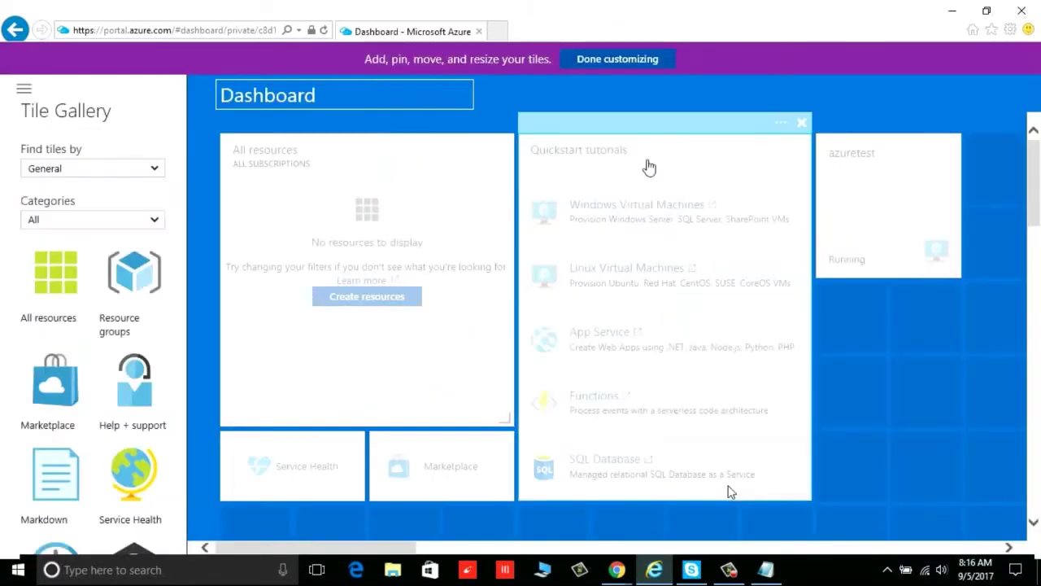
Rename the dashboard to 'Azure Training Webinar'
{"action": "left_click_drag", "start_coordinate": [426, 97], "coordinate": [189, 96]}
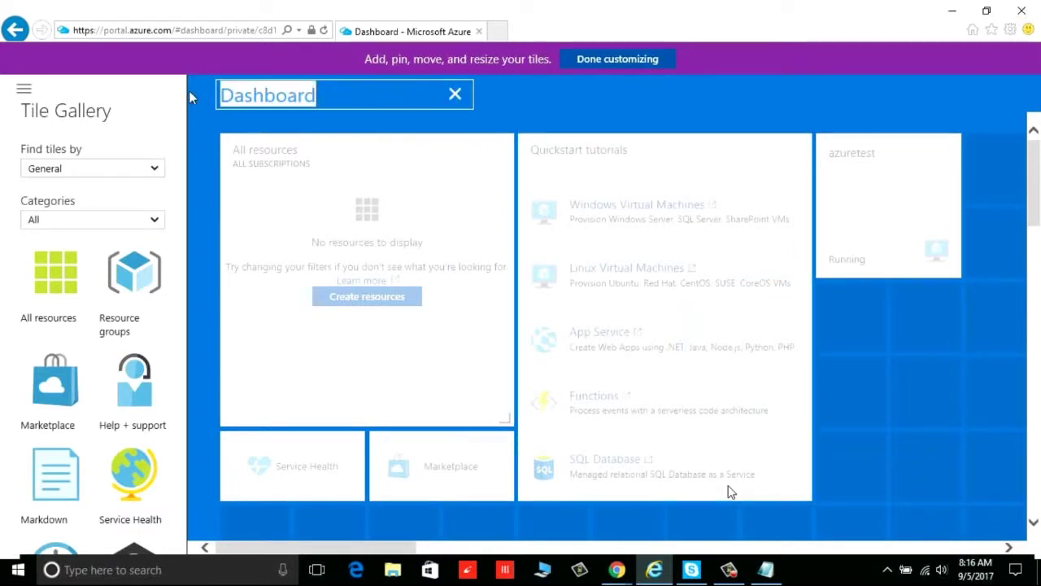
{"action": "type", "text": "Azure Training Webinar"}
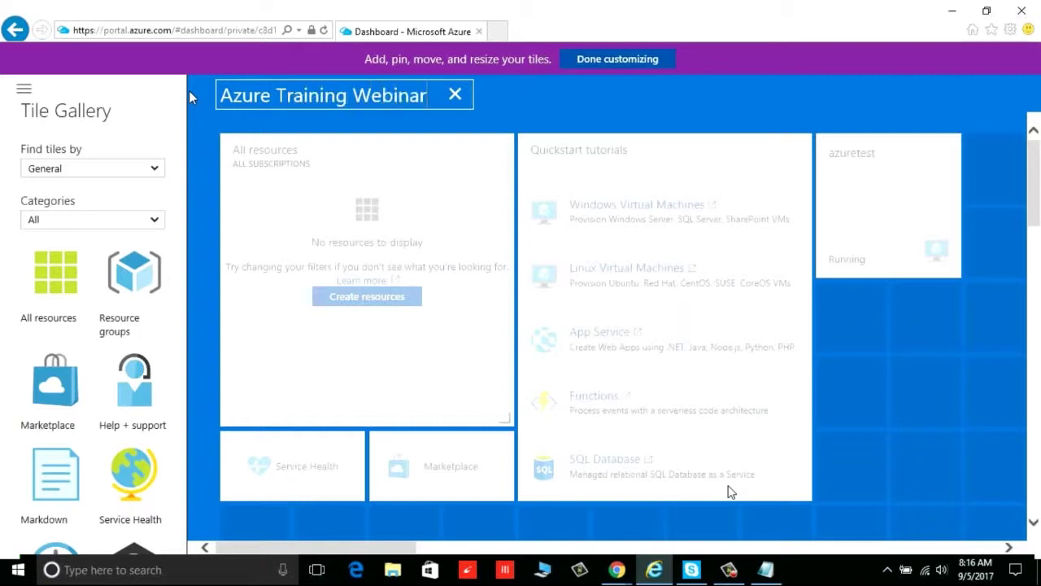
{"action": "left_click", "coordinate": [253, 155]}
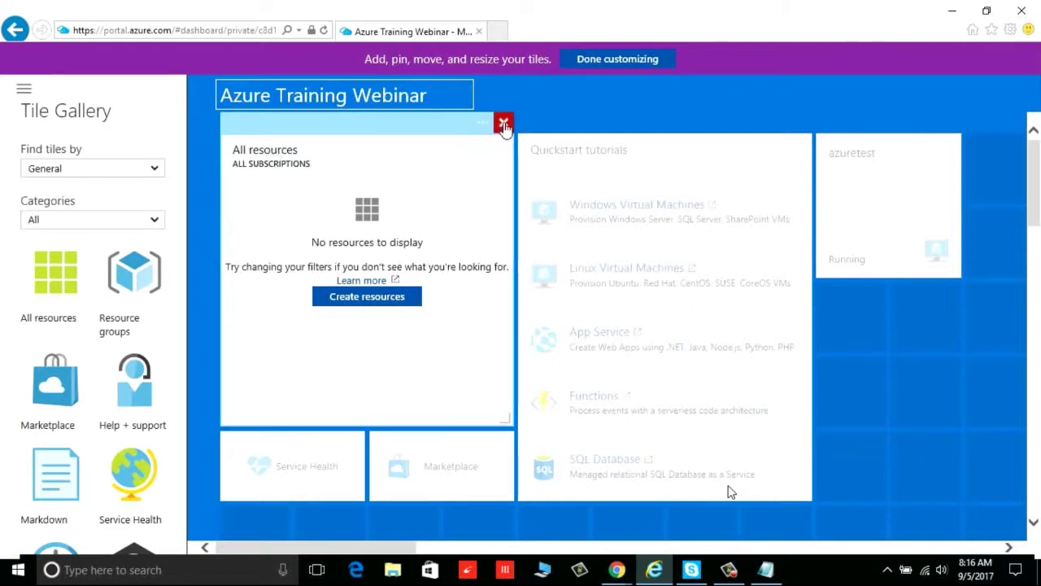
Remove the All resources, Service Health and Marketplace tiles and place azuretest top-left beside Quickstart tutorials
{"action": "left_click", "coordinate": [504, 125]}
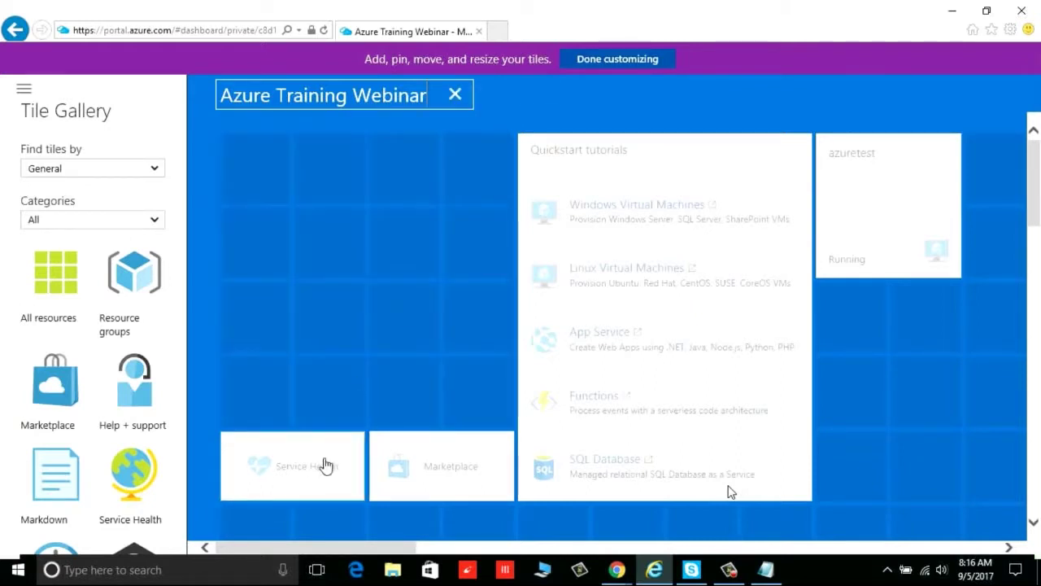
{"action": "left_click", "coordinate": [354, 422]}
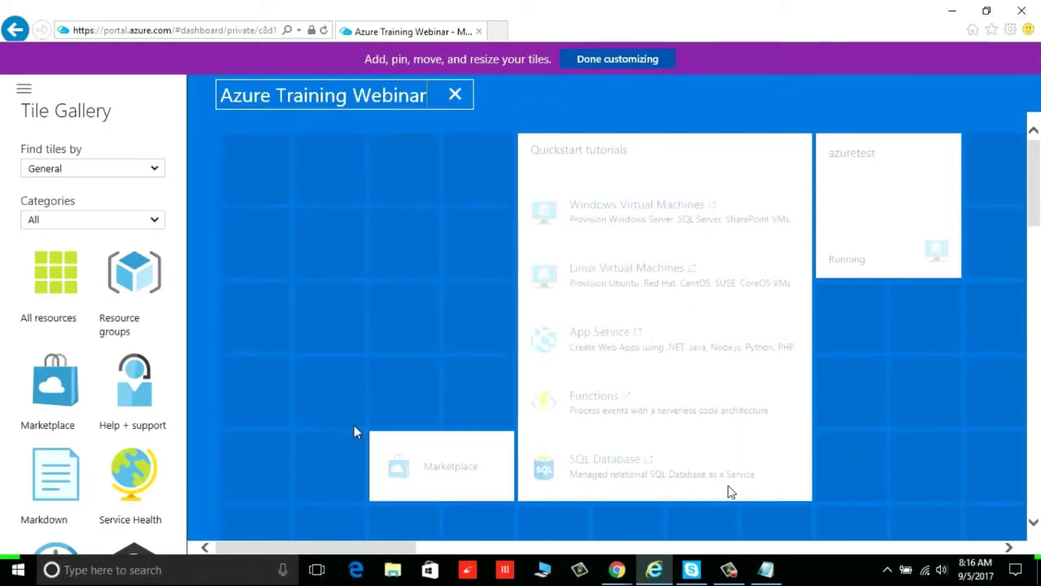
{"action": "left_click", "coordinate": [503, 423]}
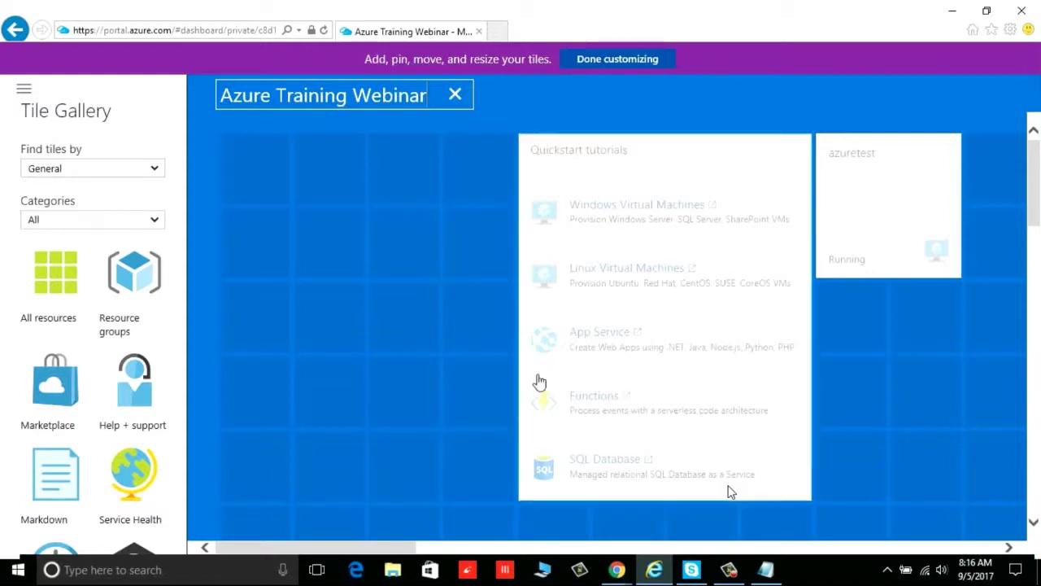
{"action": "left_click_drag", "start_coordinate": [873, 155], "coordinate": [274, 169]}
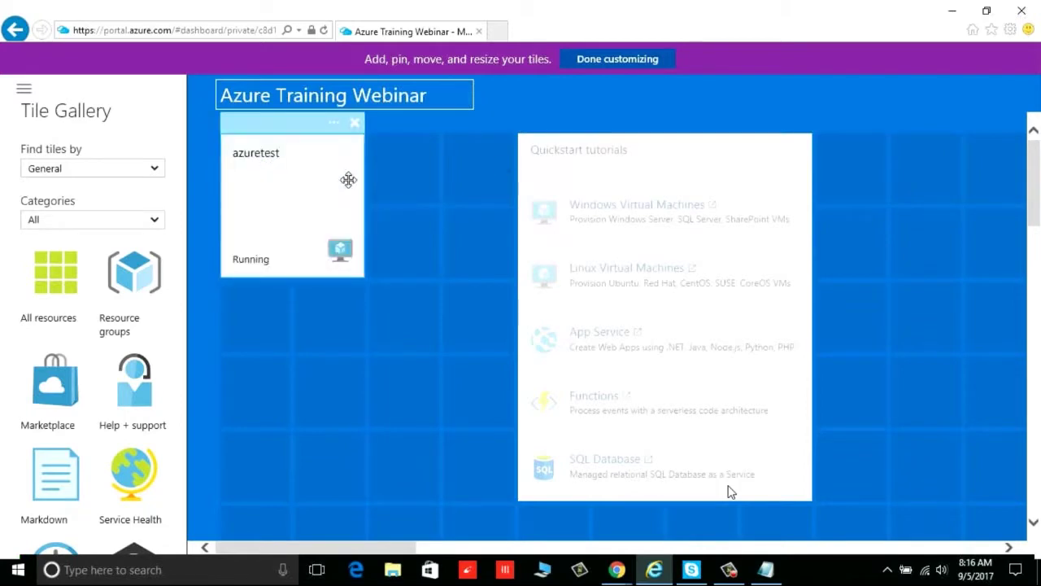
{"action": "left_click_drag", "start_coordinate": [529, 151], "coordinate": [436, 158]}
{"action": "left_click", "coordinate": [616, 59]}
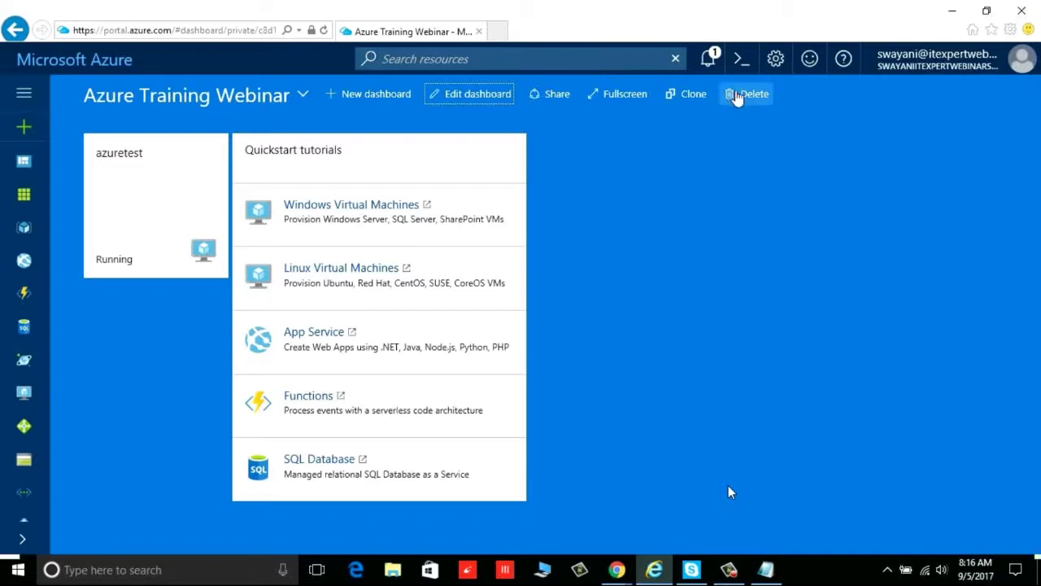
{"action": "left_click", "coordinate": [19, 130]}
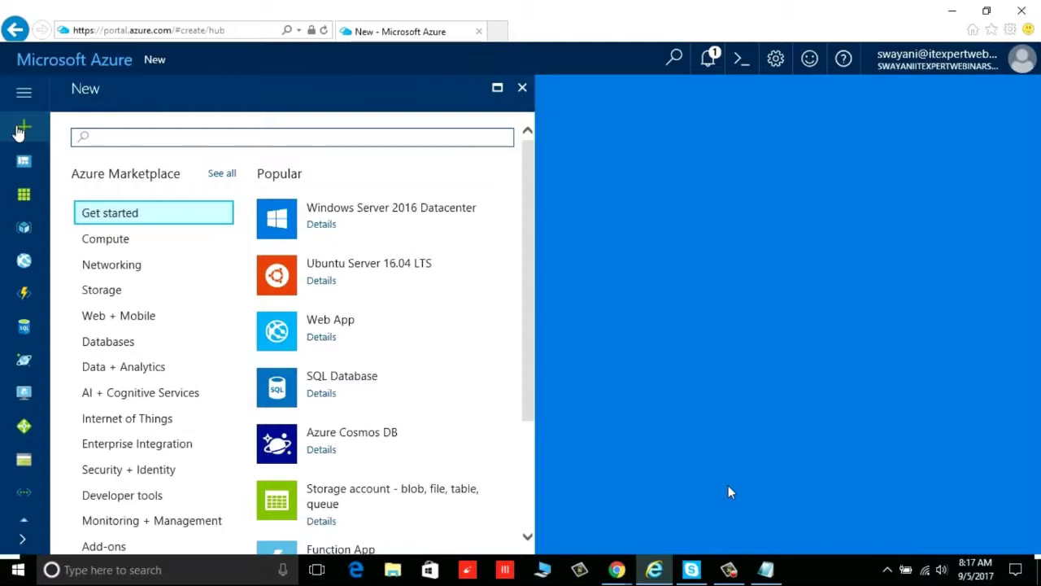
Search the Compute offerings for 'windows server' and open the Windows Server 2012 Datacenter image
{"action": "left_click", "coordinate": [118, 247]}
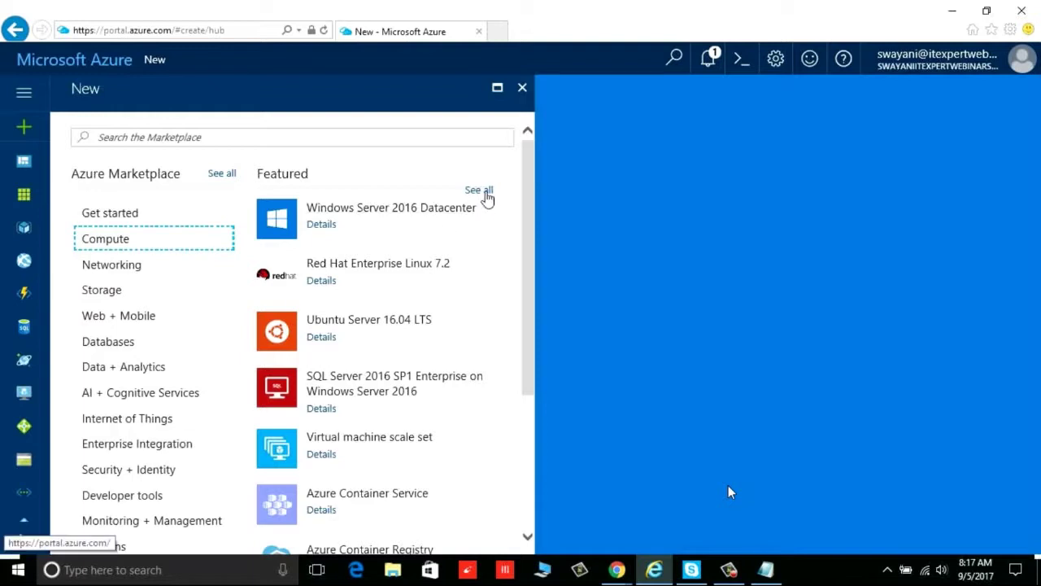
{"action": "left_click", "coordinate": [485, 194]}
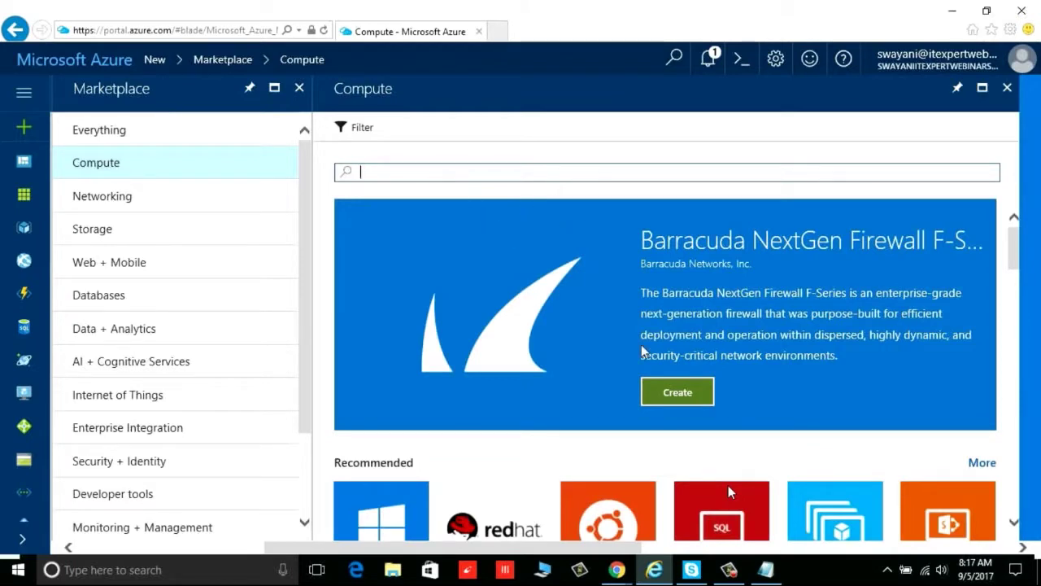
{"action": "scroll", "coordinate": [647, 348], "scroll_direction": "down", "scroll_amount": 5}
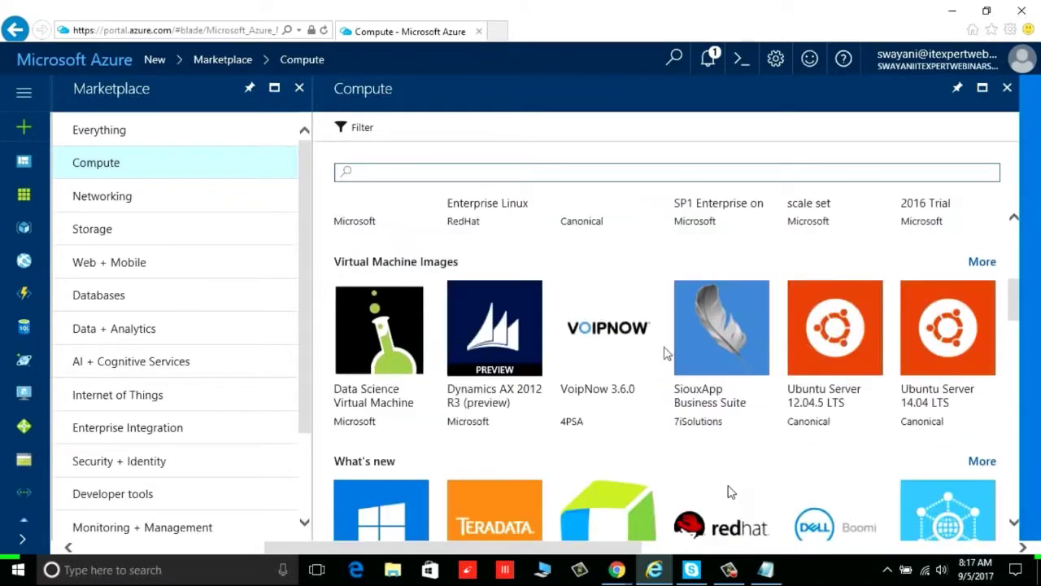
{"action": "scroll", "coordinate": [665, 352], "scroll_direction": "down", "scroll_amount": 5}
{"action": "scroll", "coordinate": [675, 346], "scroll_direction": "up", "scroll_amount": 4}
{"action": "scroll", "coordinate": [678, 345], "scroll_direction": "up", "scroll_amount": 6}
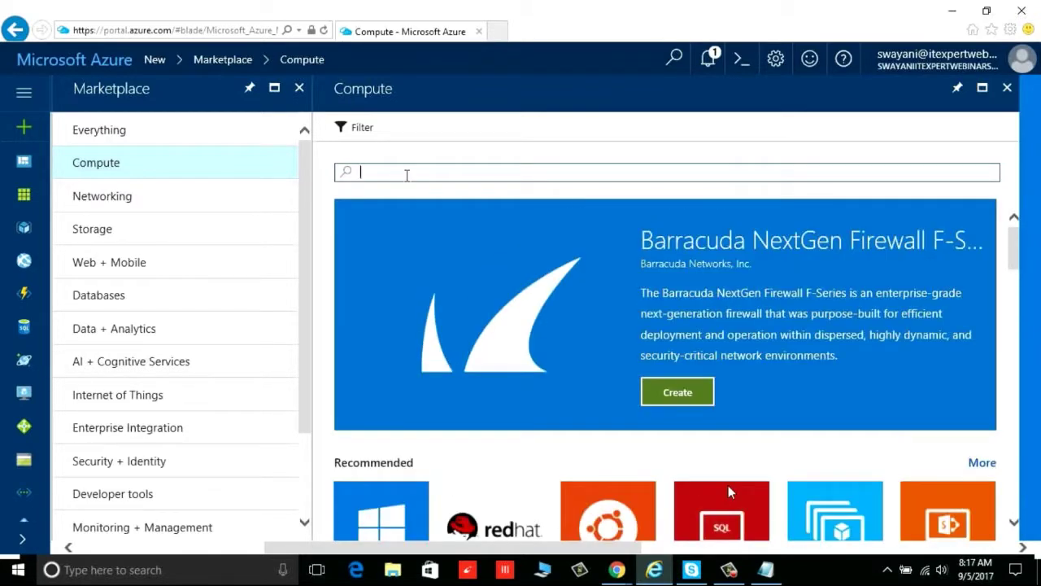
{"action": "type", "text": "windows server"}
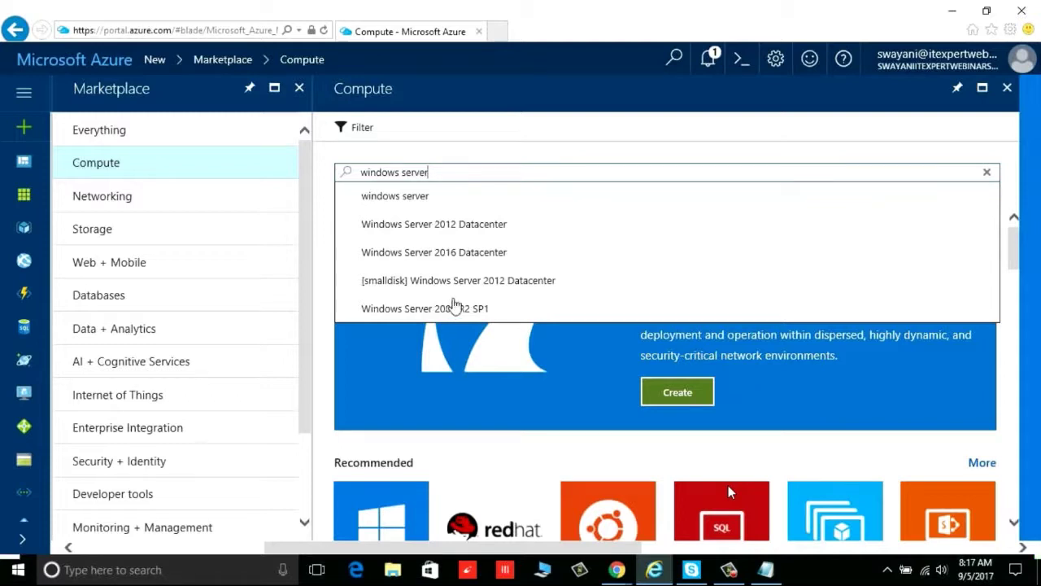
{"action": "left_click", "coordinate": [469, 233]}
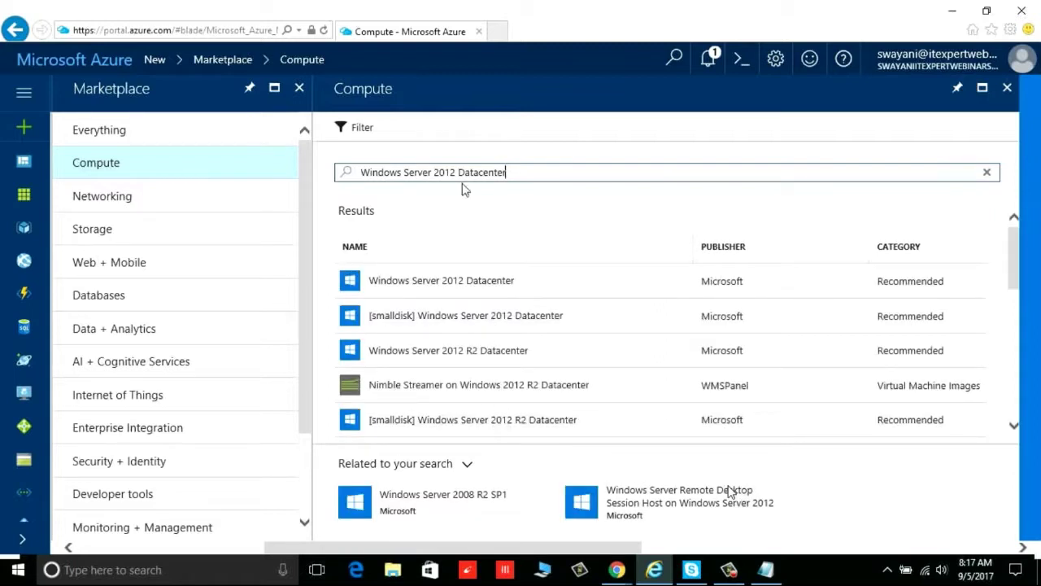
{"action": "left_click", "coordinate": [460, 287]}
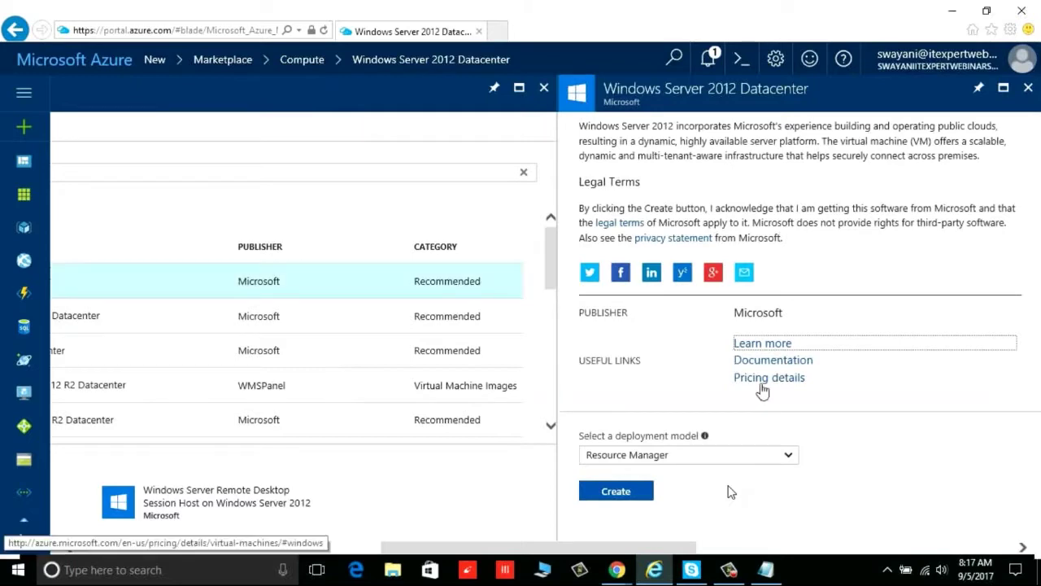
{"action": "scroll", "coordinate": [763, 391], "scroll_direction": "up", "scroll_amount": 1}
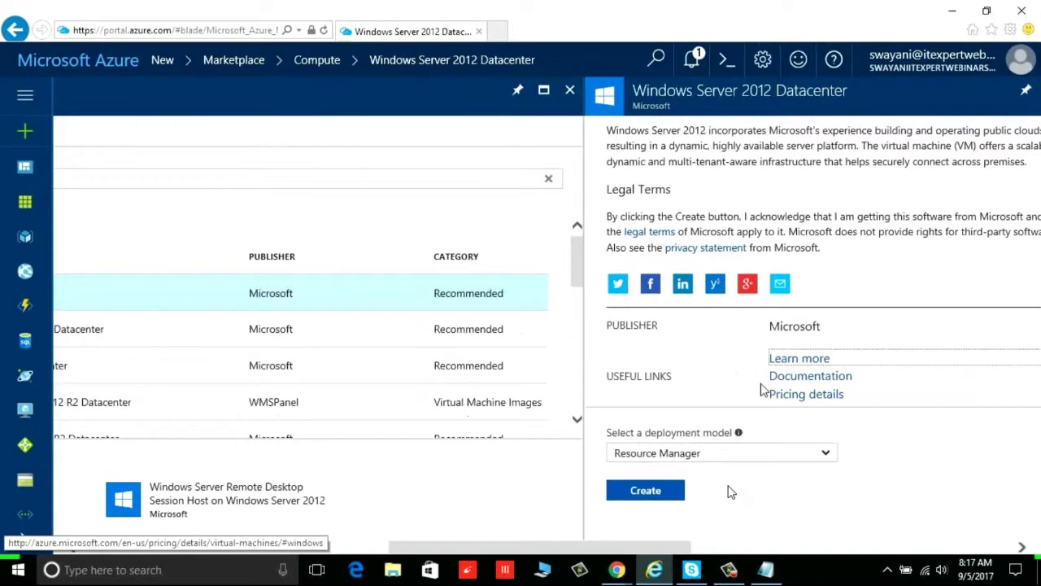
{"action": "scroll", "coordinate": [762, 391], "scroll_direction": "down", "scroll_amount": 5}
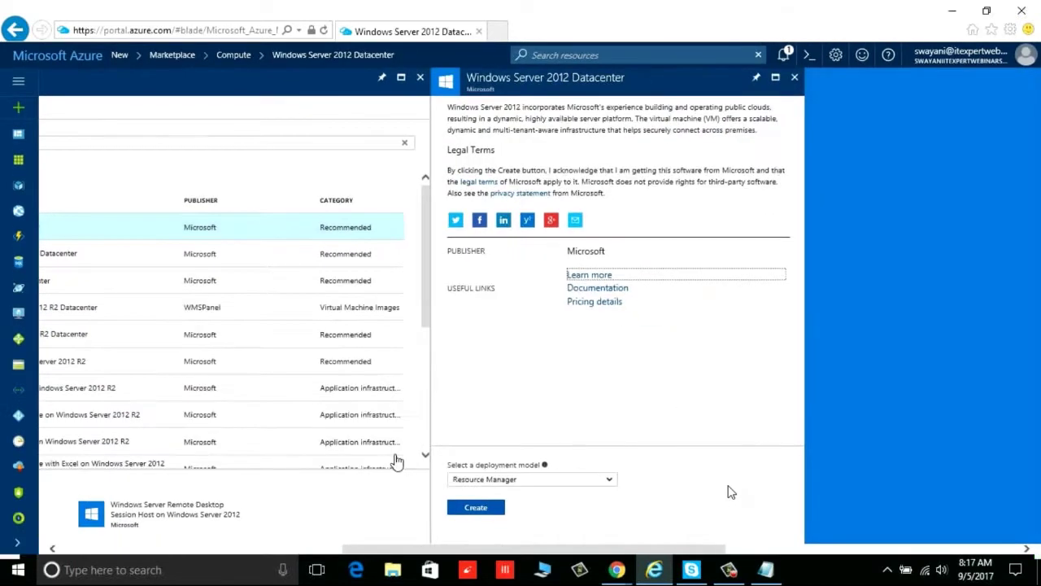
{"action": "left_click", "coordinate": [556, 480]}
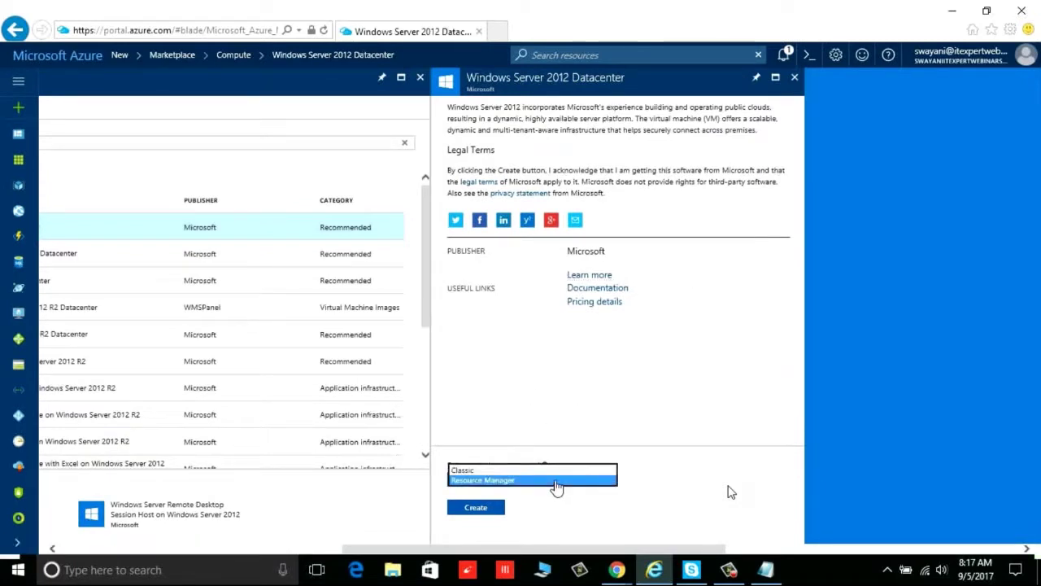
{"action": "left_click", "coordinate": [556, 481]}
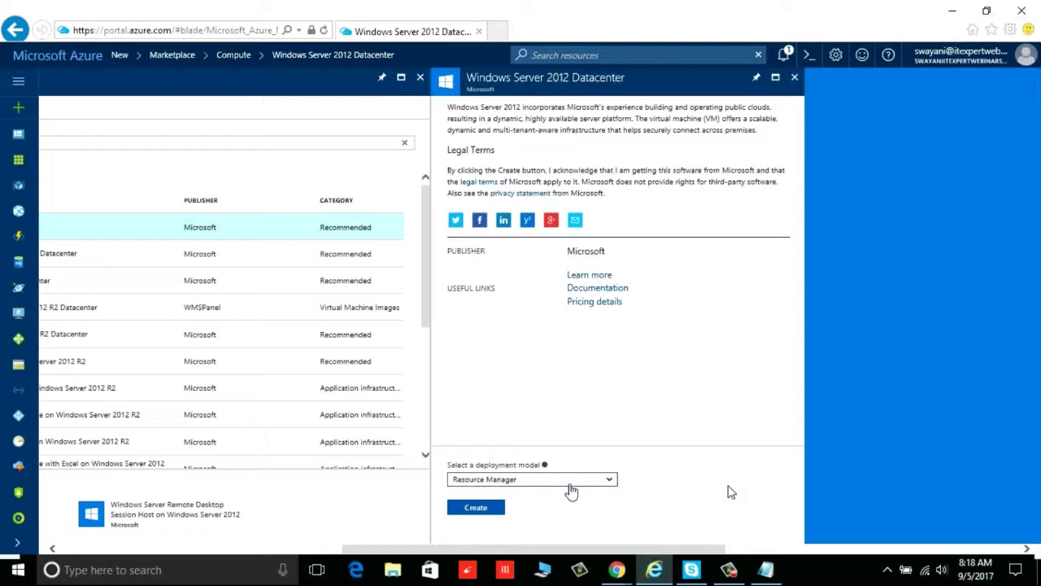
{"action": "left_click", "coordinate": [612, 480]}
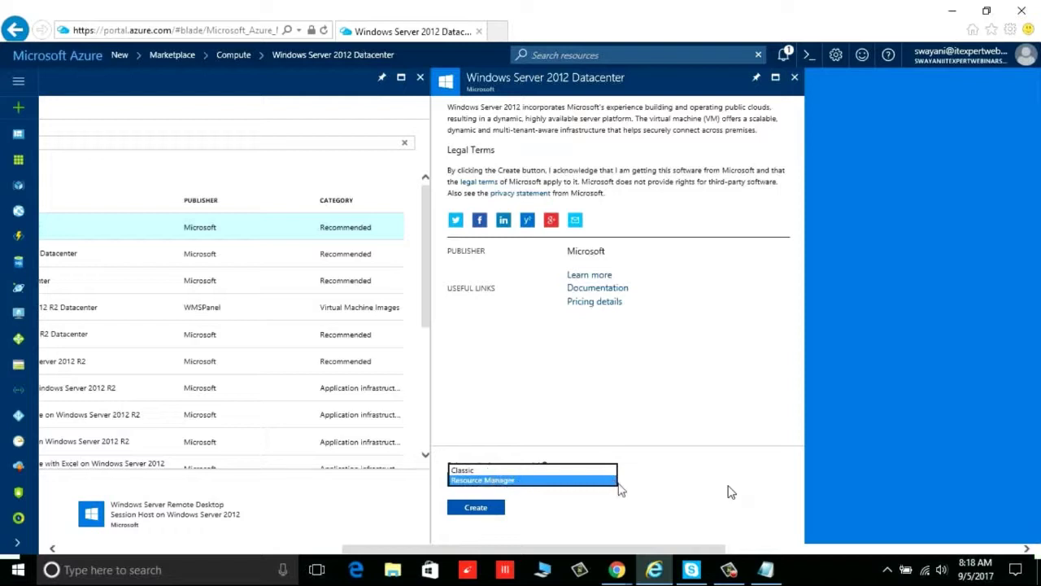
{"action": "left_click", "coordinate": [644, 492]}
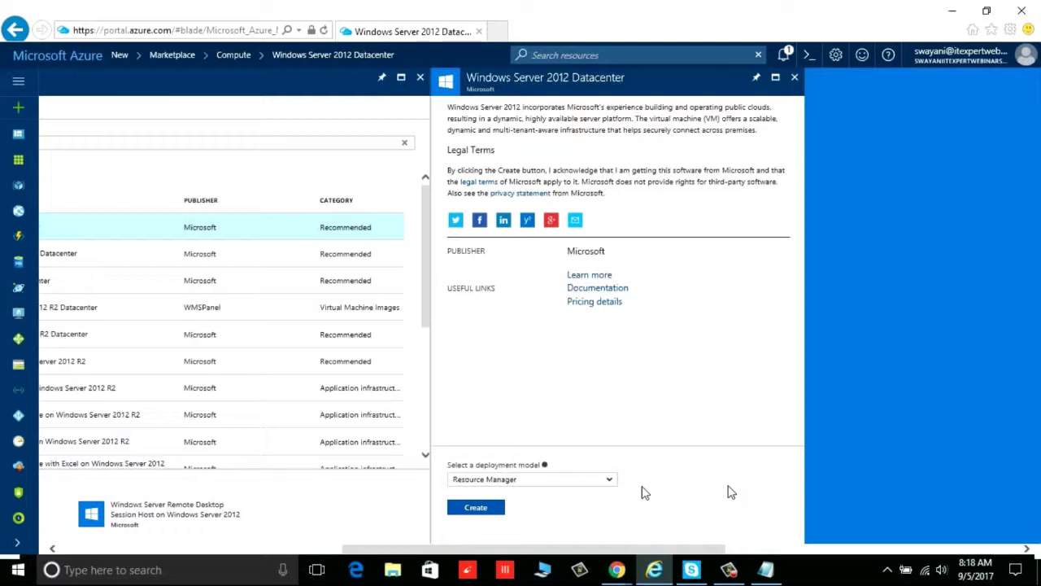
{"action": "left_click", "coordinate": [615, 488]}
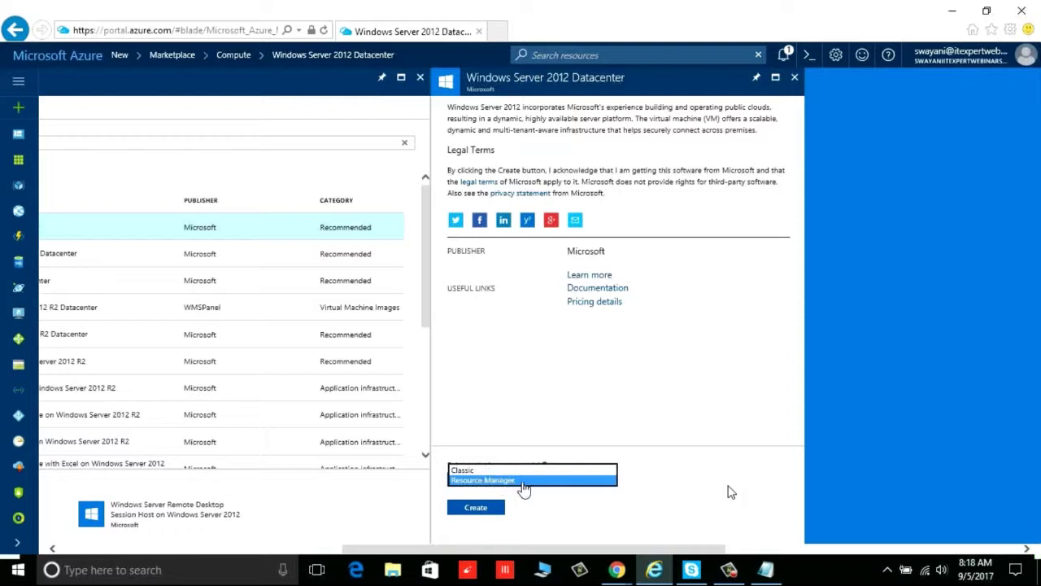
{"action": "left_click", "coordinate": [526, 480]}
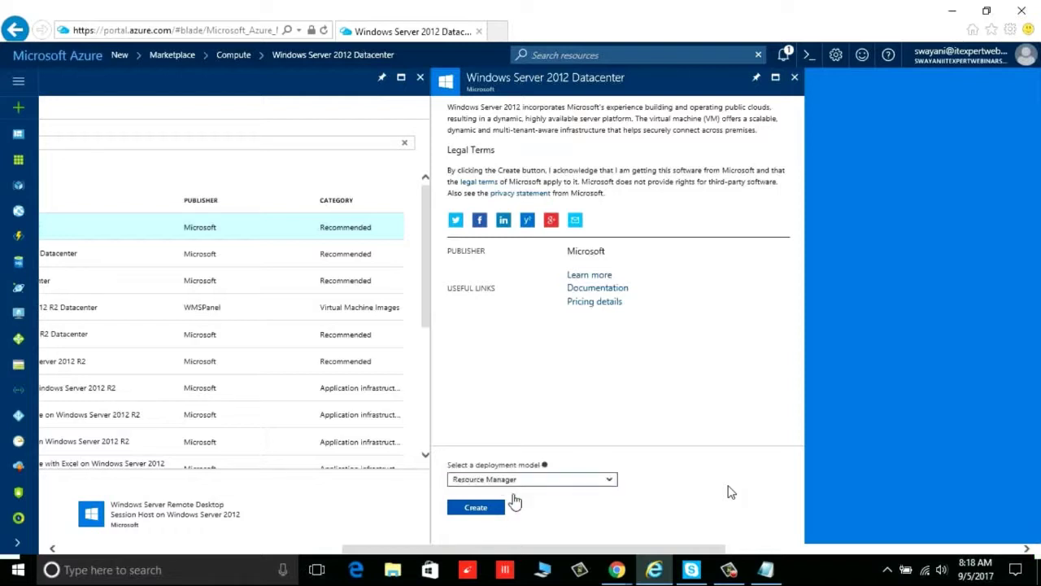
Start the Windows Server 2012 VM, enter its name, keep the SSD disk type, and enter the administrator user name
{"action": "left_click", "coordinate": [495, 508]}
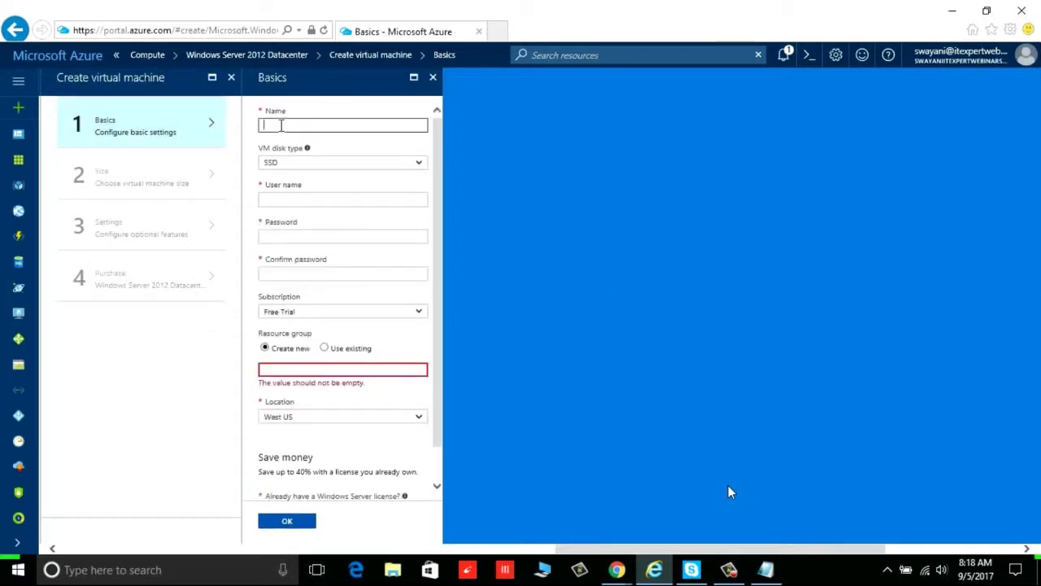
{"action": "type", "text": "rafiq"}
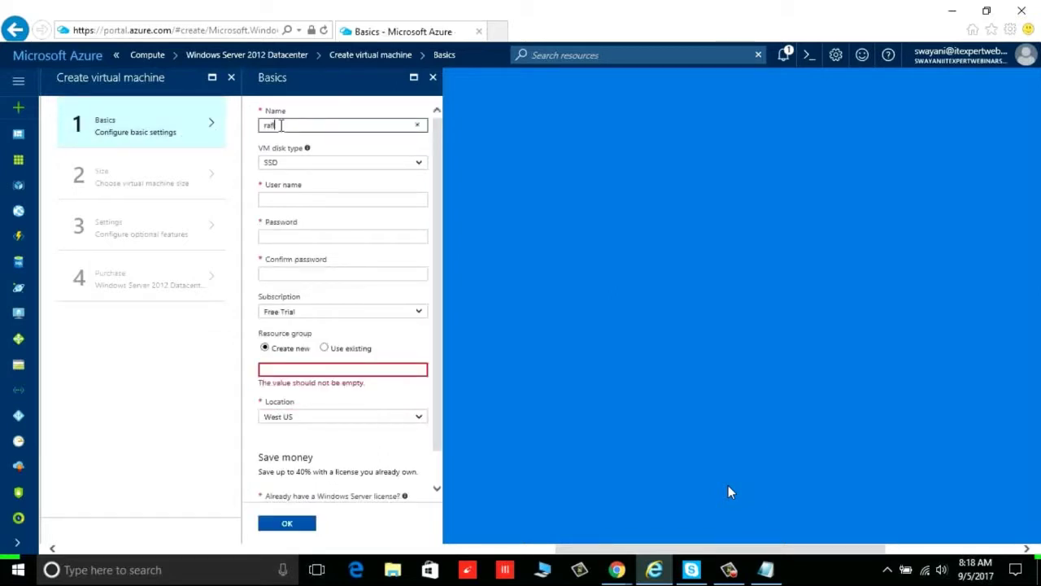
{"action": "type", "text": "test"}
{"action": "left_click", "coordinate": [421, 166]}
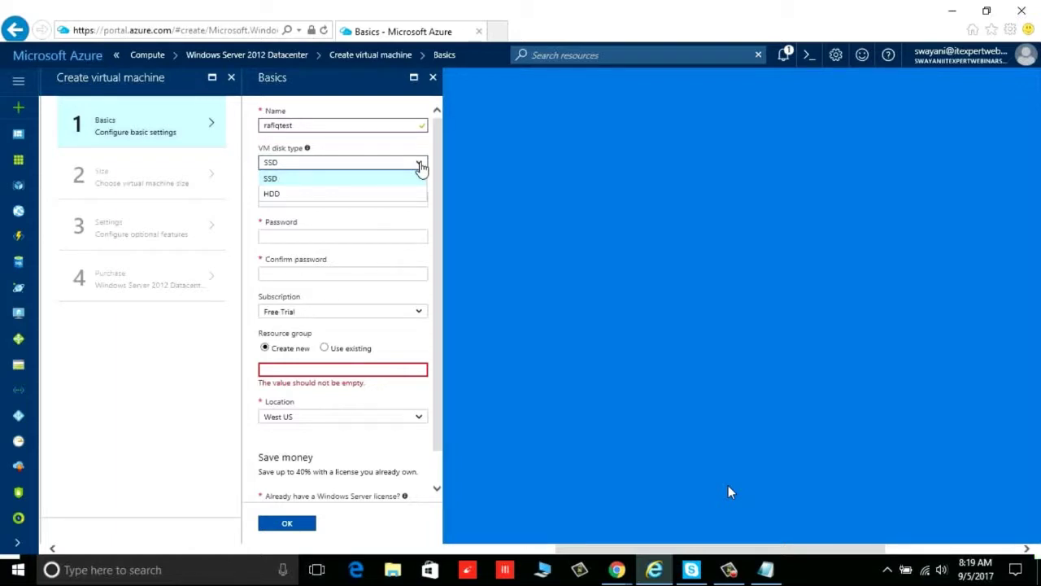
{"action": "left_click", "coordinate": [422, 167]}
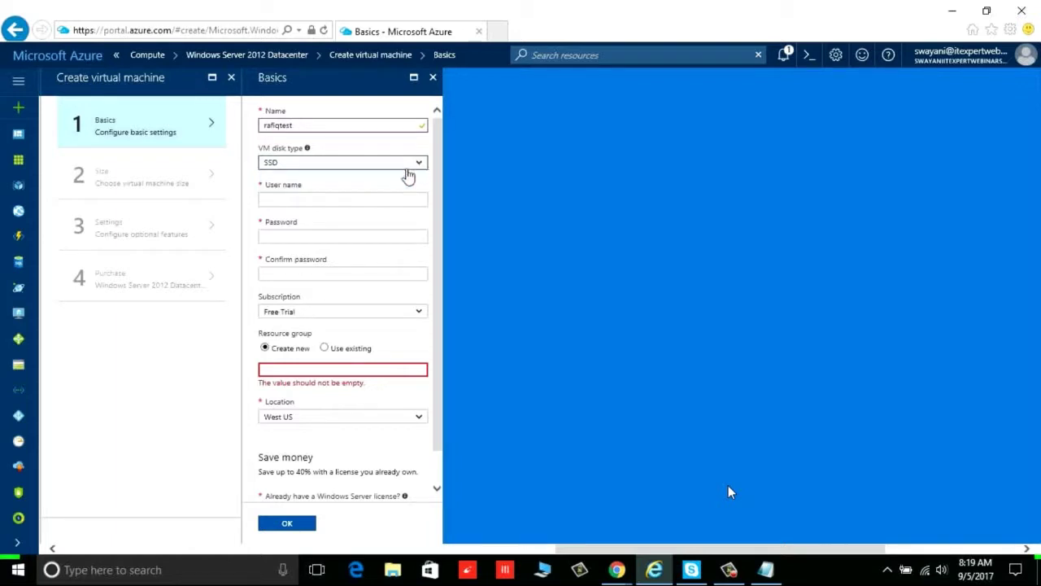
{"action": "left_click", "coordinate": [328, 198]}
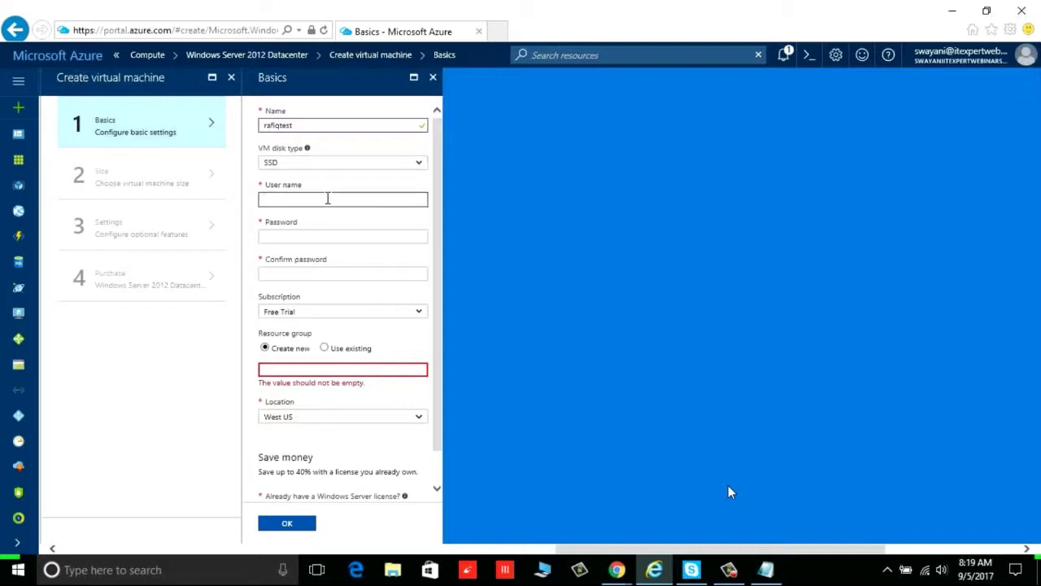
{"action": "type", "text": "rafiq"}
{"action": "key", "text": "Tab"}
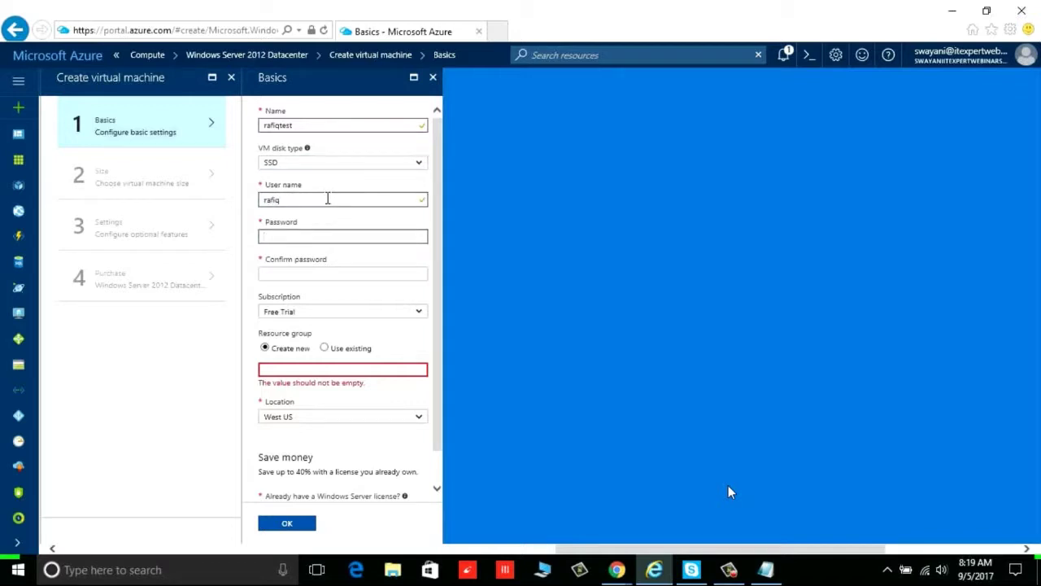
{"action": "left_click_drag", "start_coordinate": [328, 198], "coordinate": [262, 203]}
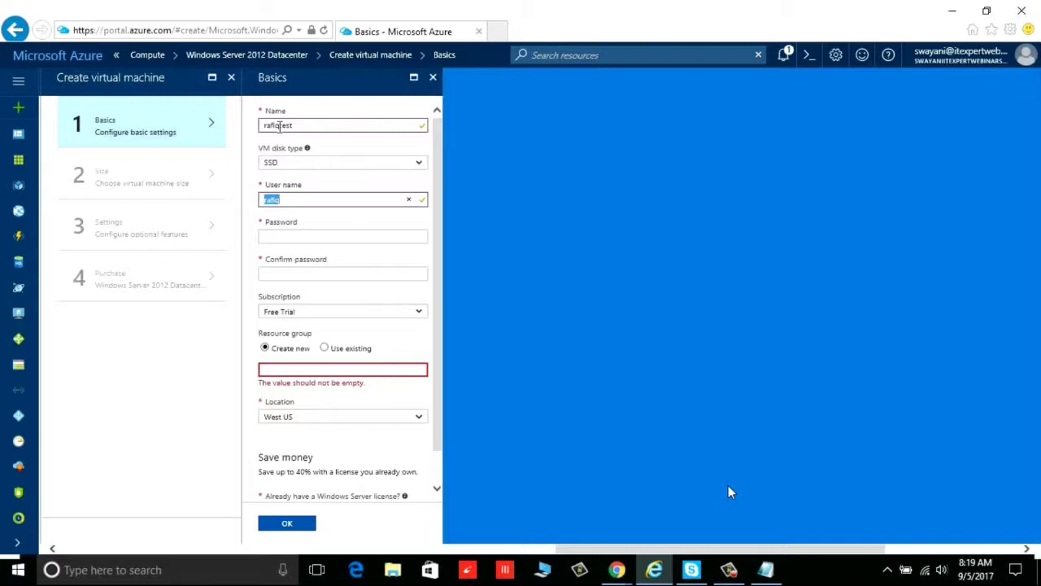
Enter the administrator password and retype it in Confirm password until both match
{"action": "left_click", "coordinate": [278, 235]}
{"action": "type", "text": "•••••"}
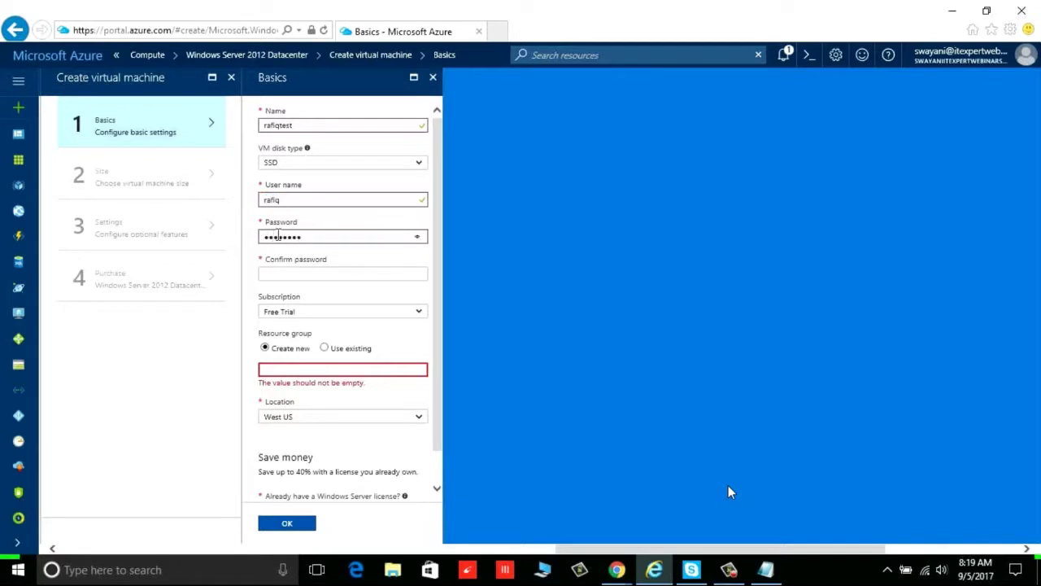
{"action": "type", "text": "••••••••"}
{"action": "key", "text": "Tab"}
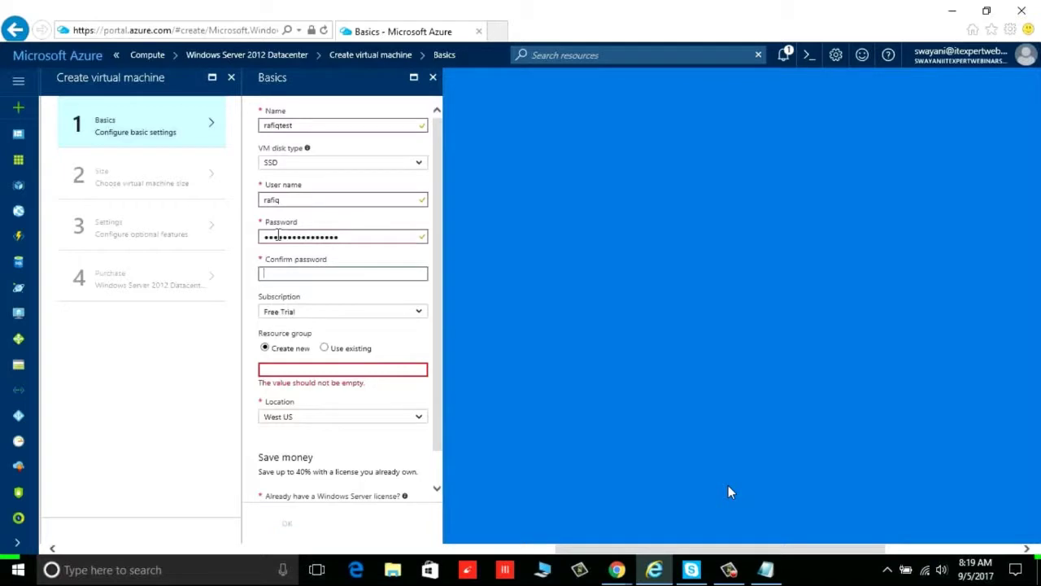
{"action": "type", "text": "•••"}
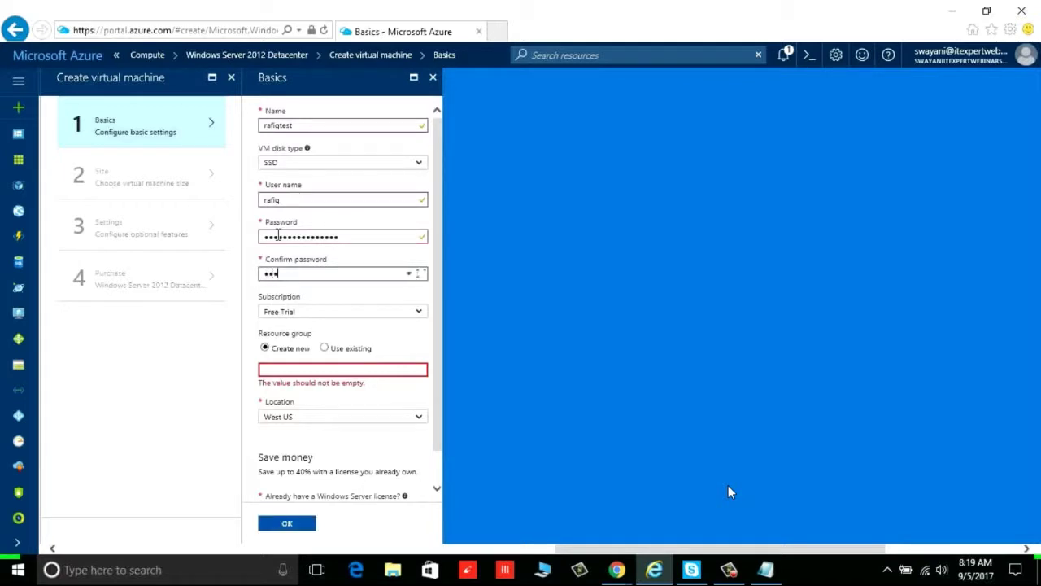
{"action": "type", "text": "•••••••••••"}
{"action": "key", "text": "BackSpace"}
{"action": "key", "text": "BackSpace"}
{"action": "key", "text": "BackSpace"}
{"action": "key", "text": "BackSpace"}
{"action": "key", "text": "BackSpace"}
{"action": "key", "text": "BackSpace"}
{"action": "key", "text": "BackSpace"}
{"action": "key", "text": "BackSpace"}
{"action": "key", "text": "BackSpace"}
{"action": "key", "text": "BackSpace"}
{"action": "key", "text": "BackSpace"}
{"action": "key", "text": "BackSpace"}
{"action": "key", "text": "BackSpace"}
{"action": "key", "text": "BackSpace"}
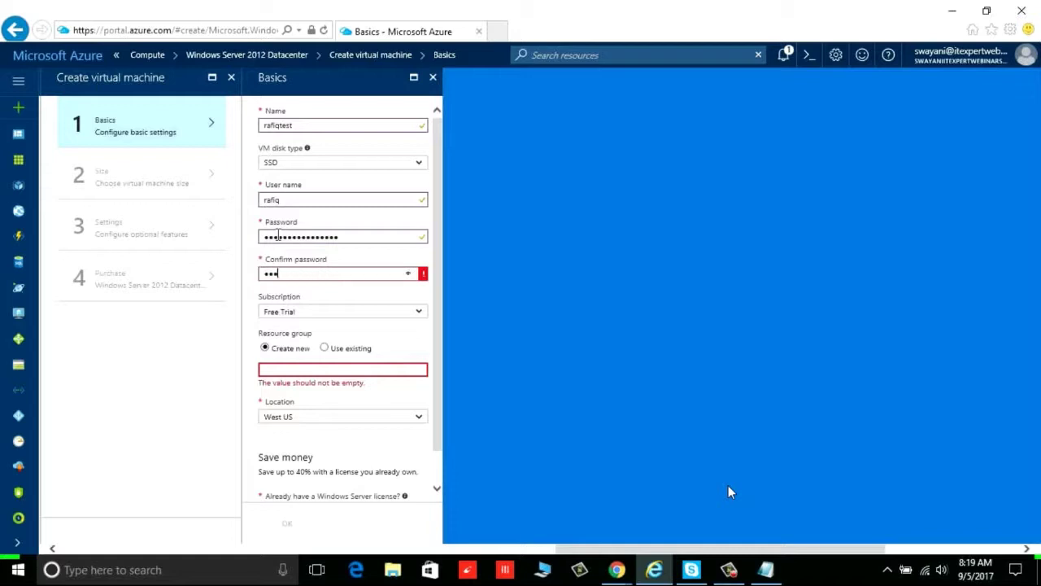
{"action": "type", "text": "••••••••••"}
{"action": "key", "text": "BackSpace"}
{"action": "key", "text": "BackSpace"}
{"action": "key", "text": "BackSpace"}
{"action": "key", "text": "BackSpace"}
{"action": "key", "text": "BackSpace"}
{"action": "key", "text": "BackSpace"}
{"action": "key", "text": "BackSpace"}
{"action": "key", "text": "BackSpace"}
{"action": "key", "text": "BackSpace"}
{"action": "key", "text": "BackSpace"}
{"action": "type", "text": "••••••••••••••••"}
{"action": "key", "text": "Tab"}
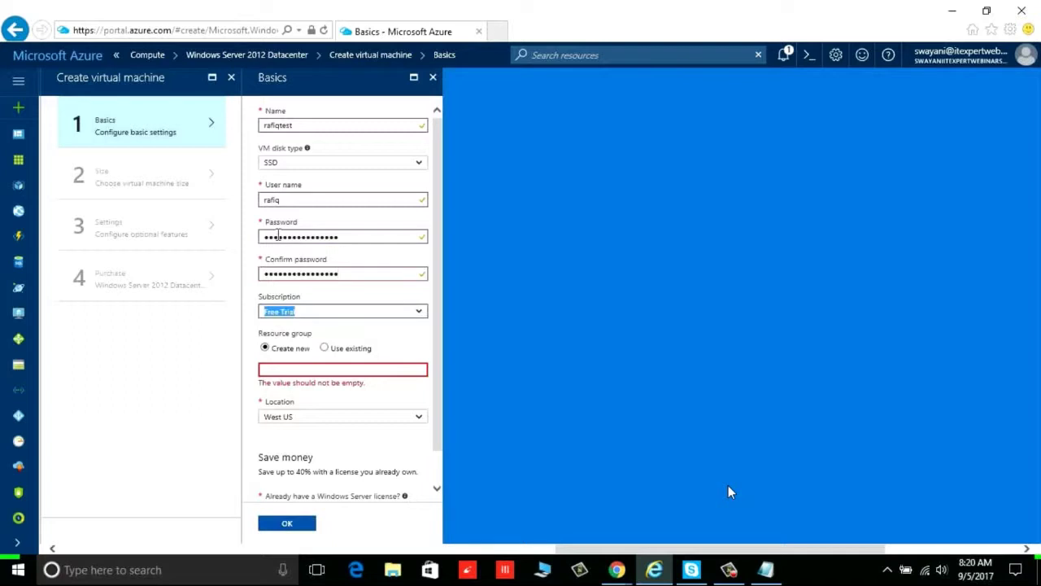
Keep the Free Trial subscription and use the existing azuretest resource group
{"action": "left_click", "coordinate": [420, 311]}
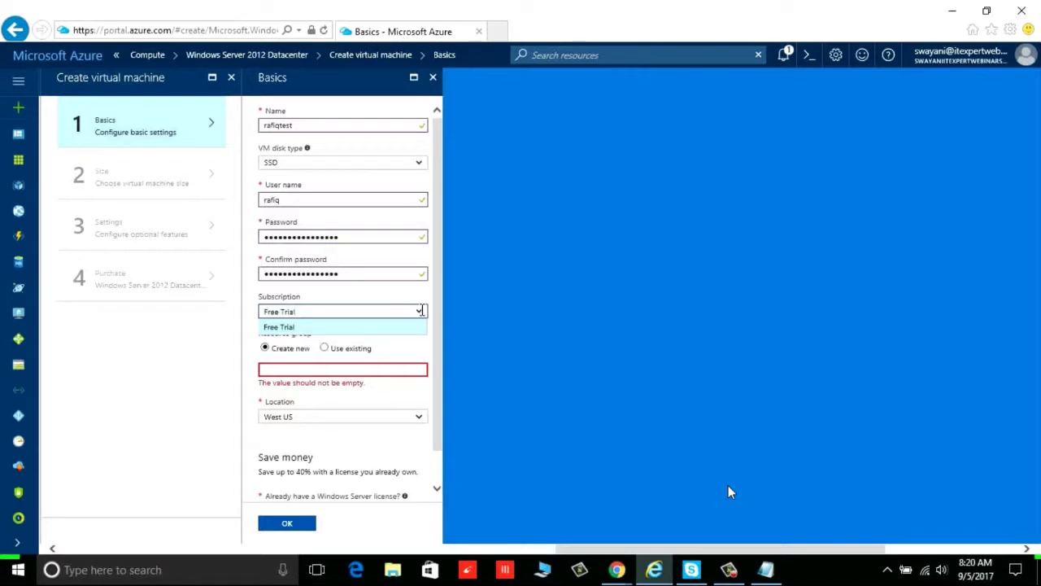
{"action": "left_click", "coordinate": [399, 348]}
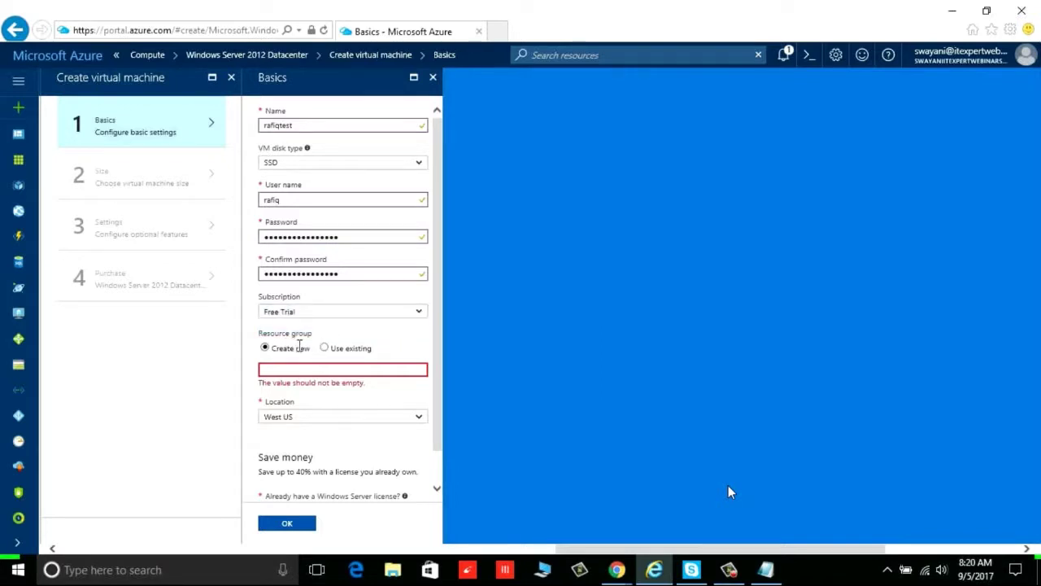
{"action": "left_click", "coordinate": [325, 350]}
{"action": "left_click", "coordinate": [342, 370]}
{"action": "left_click", "coordinate": [341, 387]}
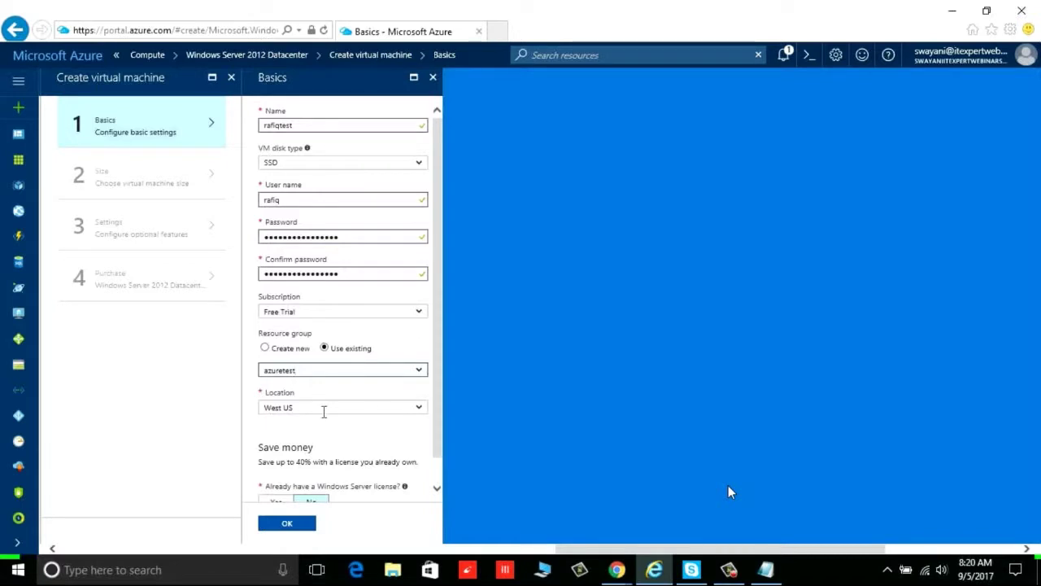
Review the Azure region list and keep West US as the location
{"action": "left_click", "coordinate": [418, 407]}
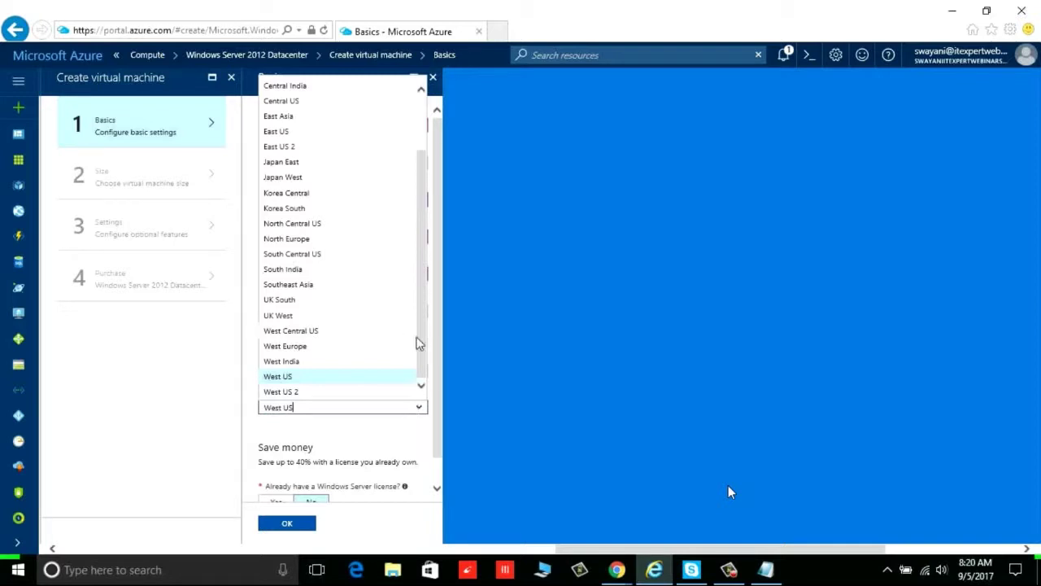
{"action": "left_click_drag", "start_coordinate": [422, 340], "coordinate": [421, 275]}
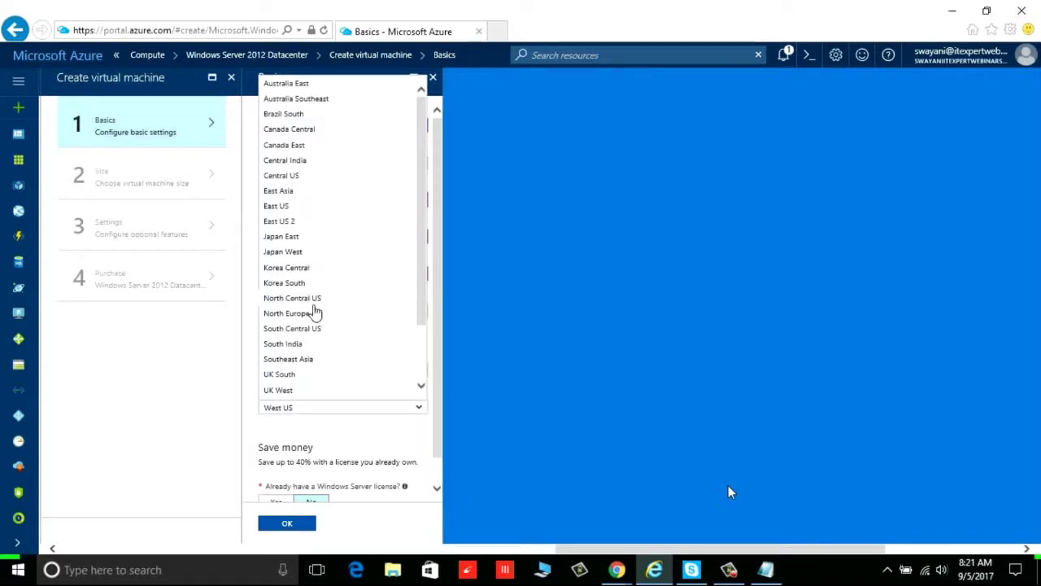
{"action": "left_click_drag", "start_coordinate": [424, 318], "coordinate": [452, 257]}
{"action": "left_click_drag", "start_coordinate": [418, 220], "coordinate": [423, 288]}
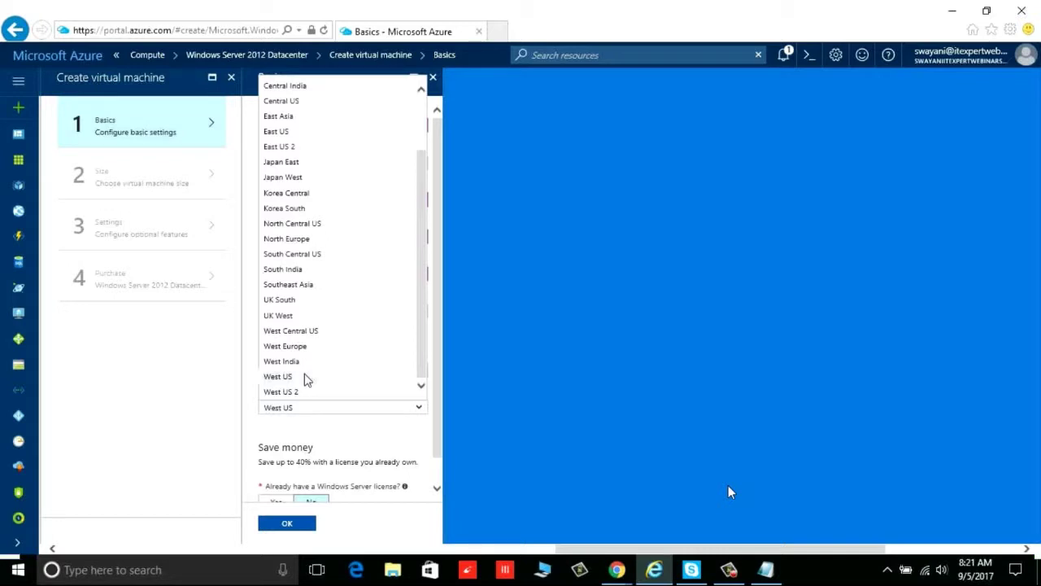
{"action": "left_click", "coordinate": [307, 379]}
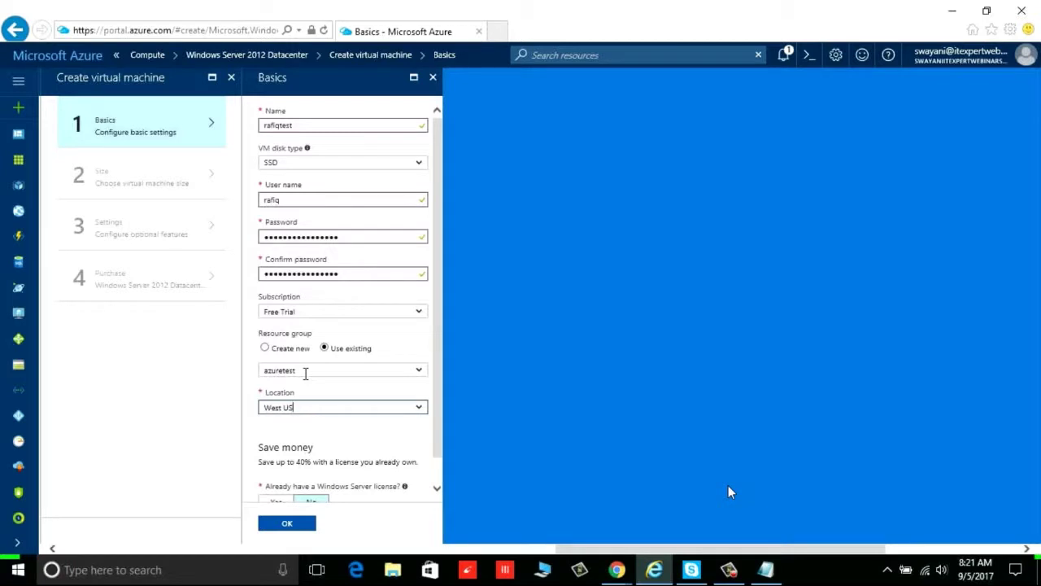
{"action": "double_click", "coordinate": [302, 202]}
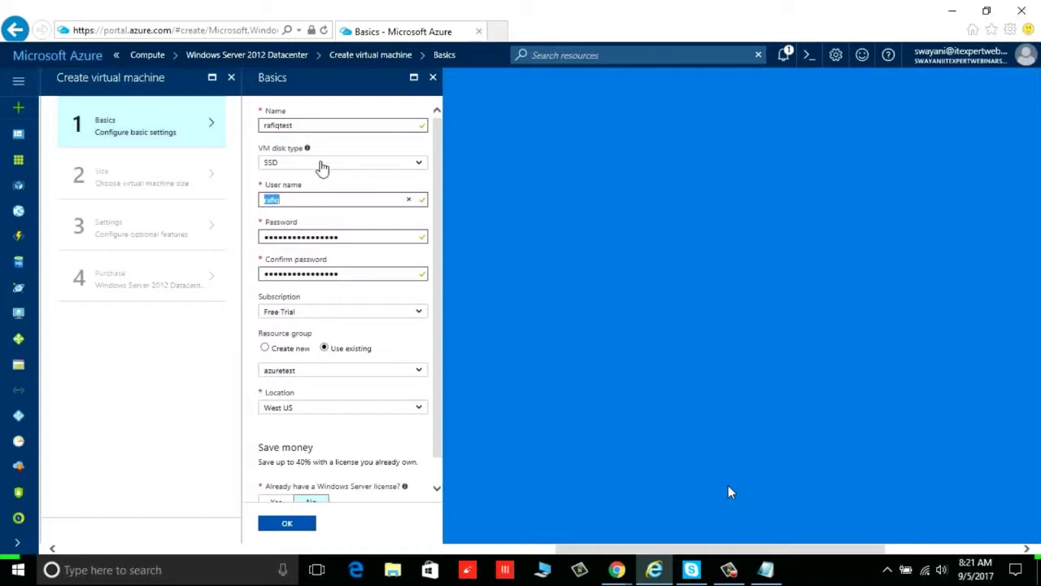
{"action": "scroll", "coordinate": [440, 480], "scroll_direction": "down", "scroll_amount": 2}
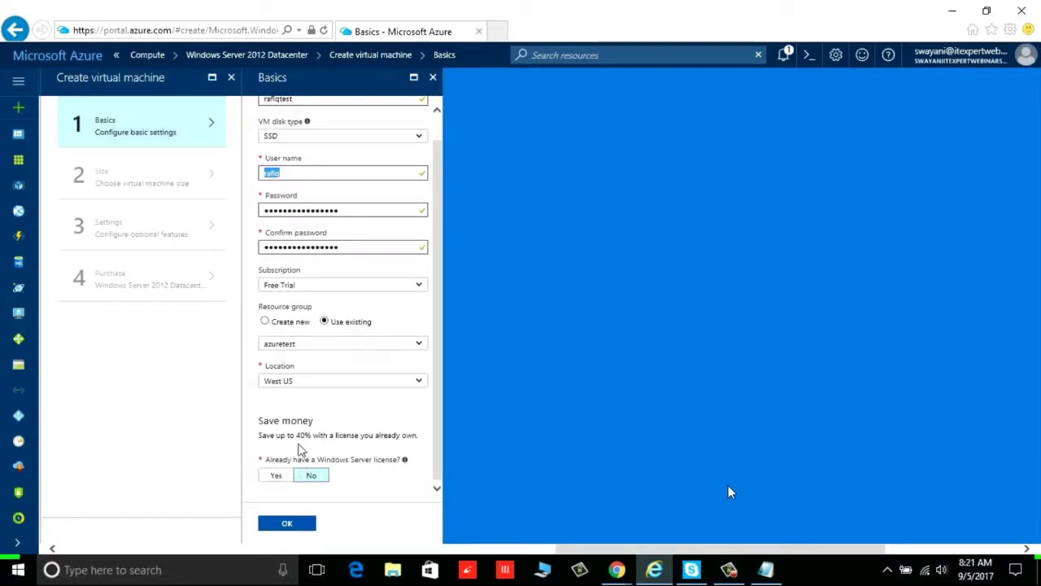
{"action": "double_click", "coordinate": [303, 436]}
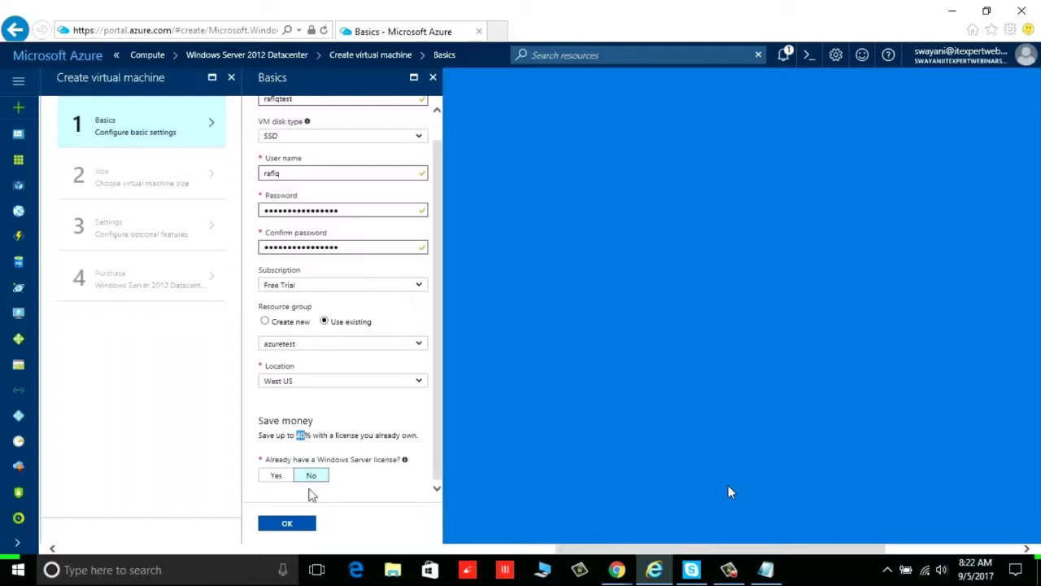
Accept the Basics settings, list all VM sizes with monthly prices, and pick DS1_V2 Standard
{"action": "left_click", "coordinate": [295, 524]}
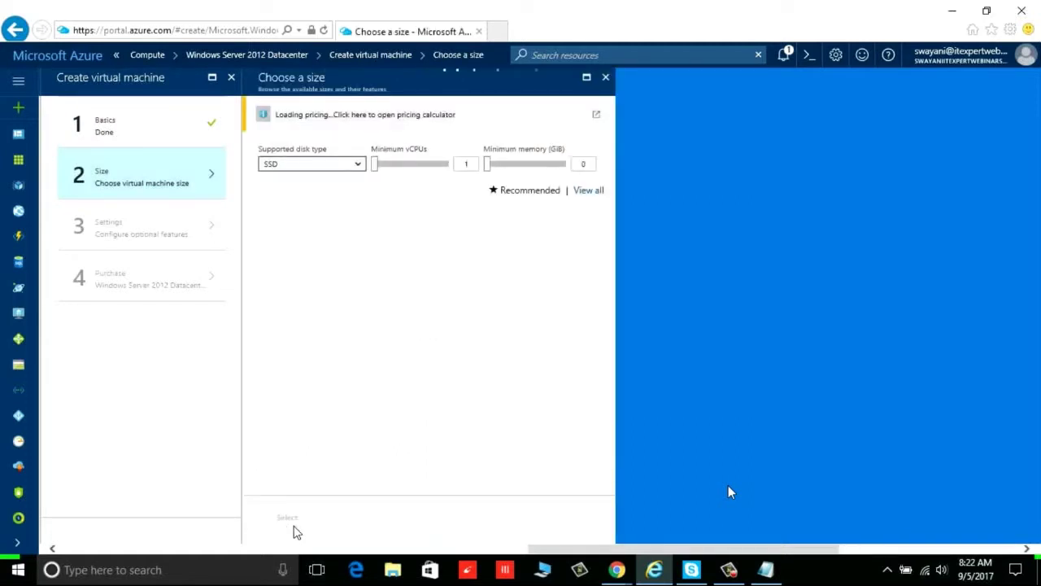
{"action": "left_click", "coordinate": [587, 192]}
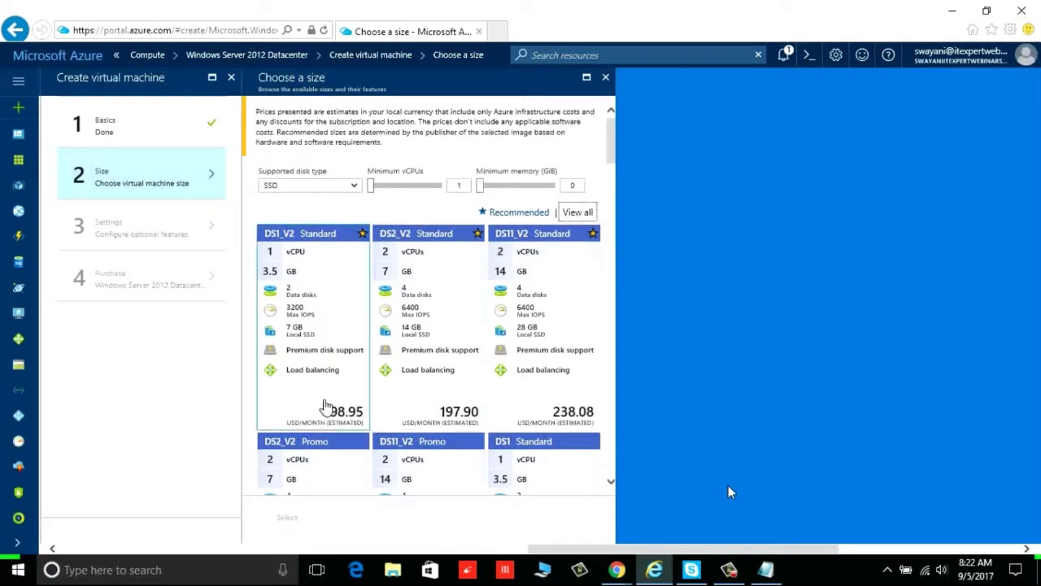
{"action": "left_click", "coordinate": [333, 415]}
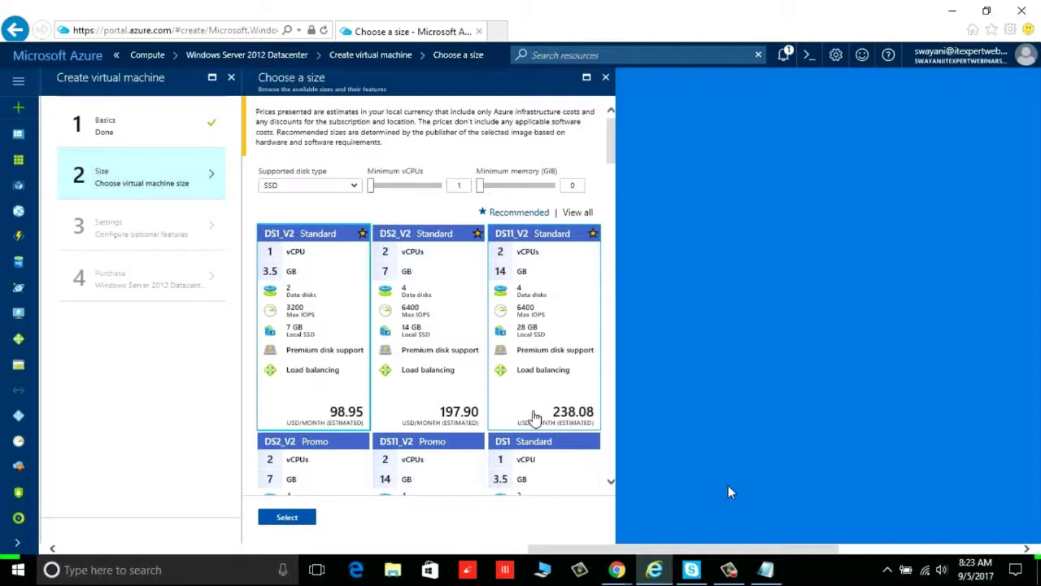
Compare VM sizes including DS2_V2, then settle on DS1_V2 Standard (1 vCPU, 3.5 GB, 98.95 USD/month)
{"action": "left_click", "coordinate": [431, 415]}
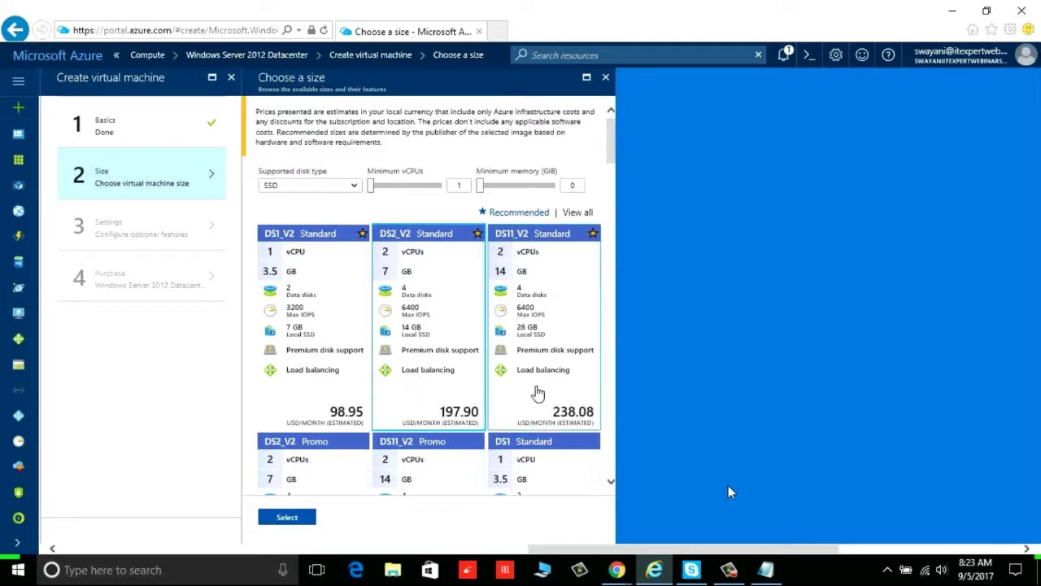
{"action": "scroll", "coordinate": [537, 393], "scroll_direction": "down", "scroll_amount": 10}
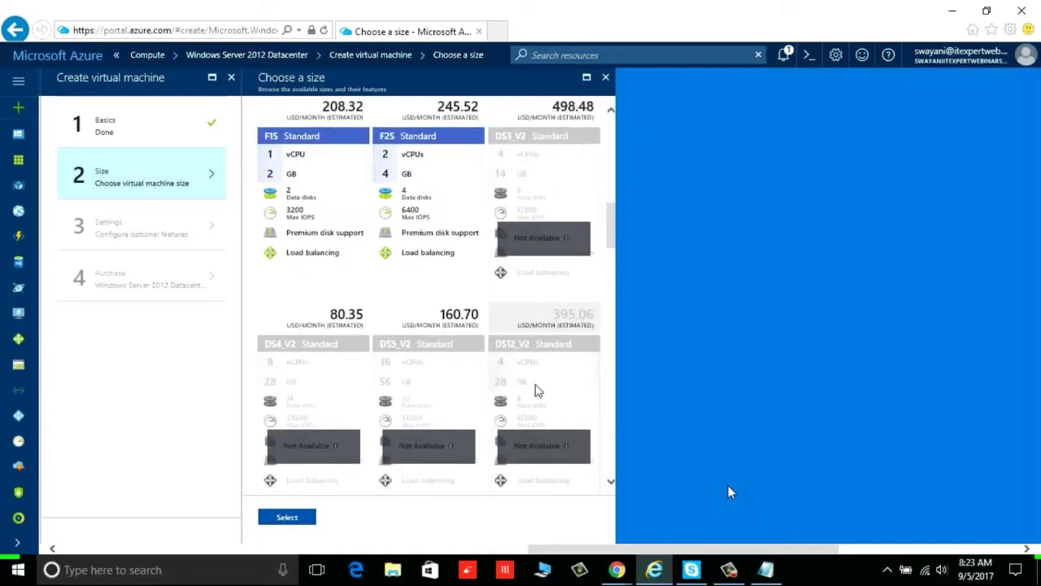
{"action": "scroll", "coordinate": [537, 391], "scroll_direction": "down", "scroll_amount": 2}
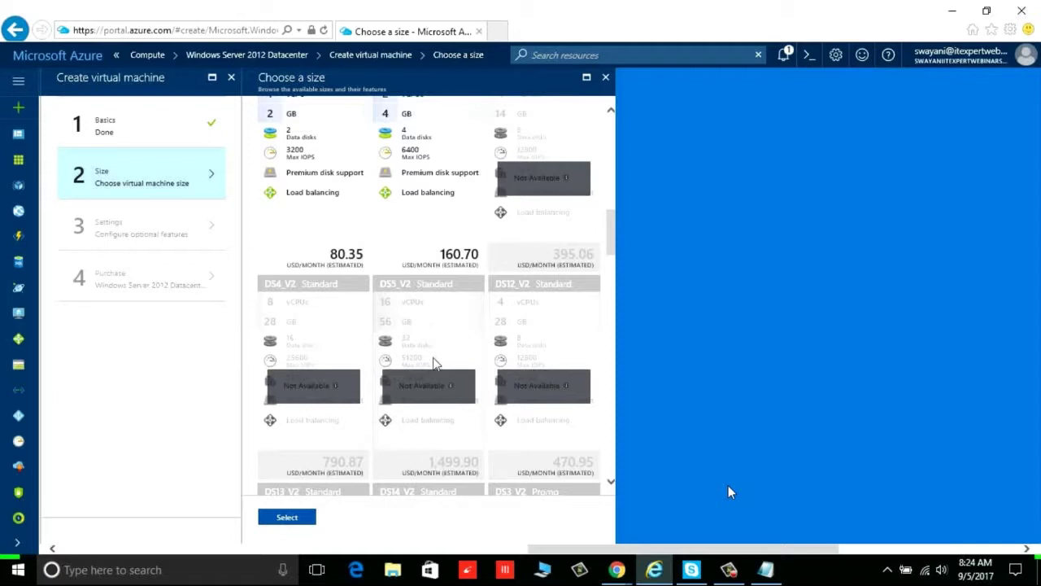
{"action": "scroll", "coordinate": [434, 402], "scroll_direction": "down", "scroll_amount": 3}
{"action": "scroll", "coordinate": [434, 401], "scroll_direction": "down", "scroll_amount": 2}
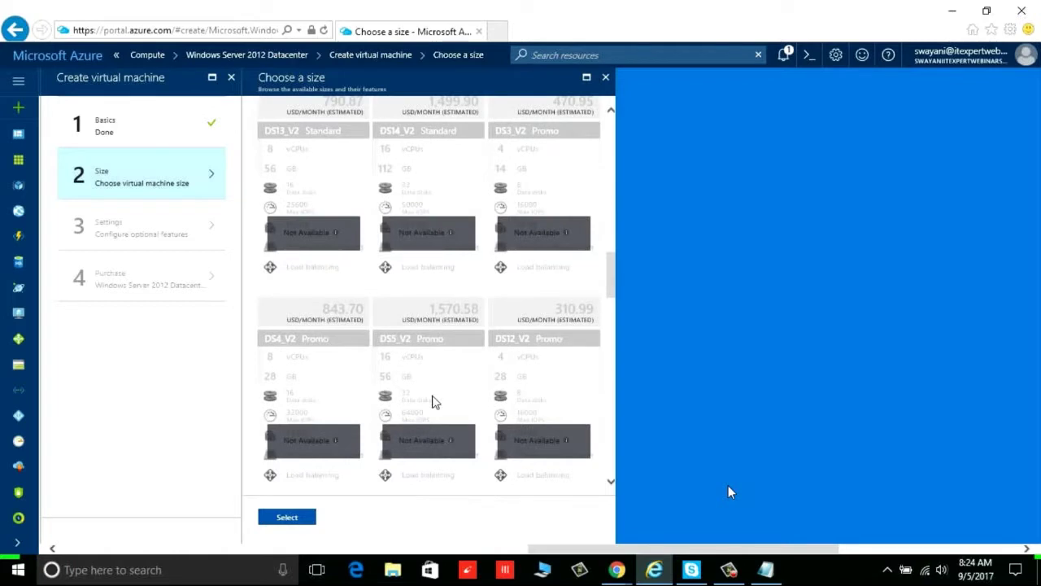
{"action": "scroll", "coordinate": [434, 401], "scroll_direction": "down", "scroll_amount": 2}
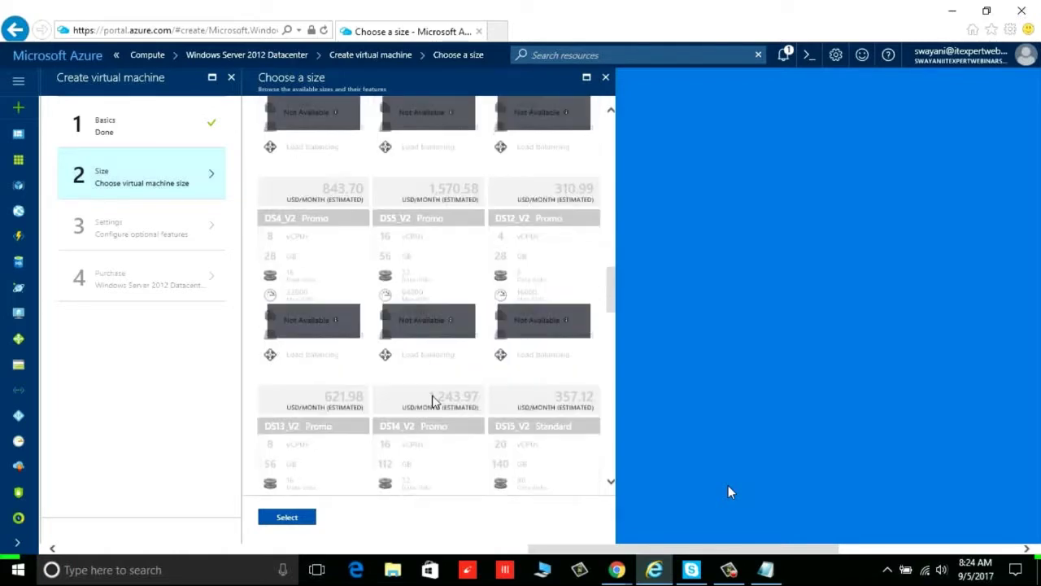
{"action": "scroll", "coordinate": [434, 401], "scroll_direction": "down", "scroll_amount": 1}
{"action": "scroll", "coordinate": [434, 401], "scroll_direction": "down", "scroll_amount": 1}
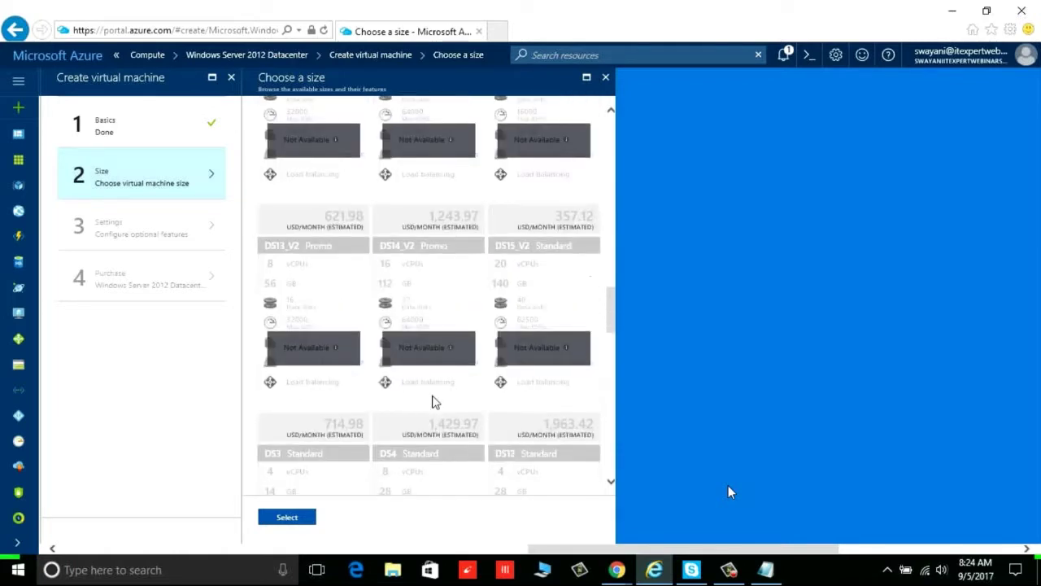
{"action": "scroll", "coordinate": [433, 401], "scroll_direction": "down", "scroll_amount": 2}
{"action": "scroll", "coordinate": [432, 400], "scroll_direction": "down", "scroll_amount": 3}
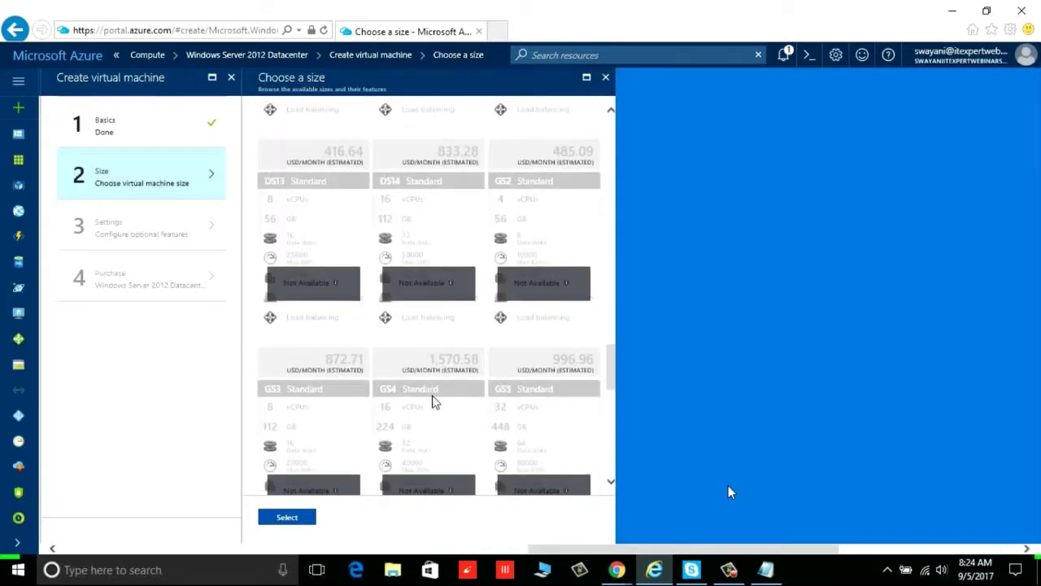
{"action": "scroll", "coordinate": [433, 401], "scroll_direction": "down", "scroll_amount": 1}
{"action": "scroll", "coordinate": [433, 401], "scroll_direction": "down", "scroll_amount": 2}
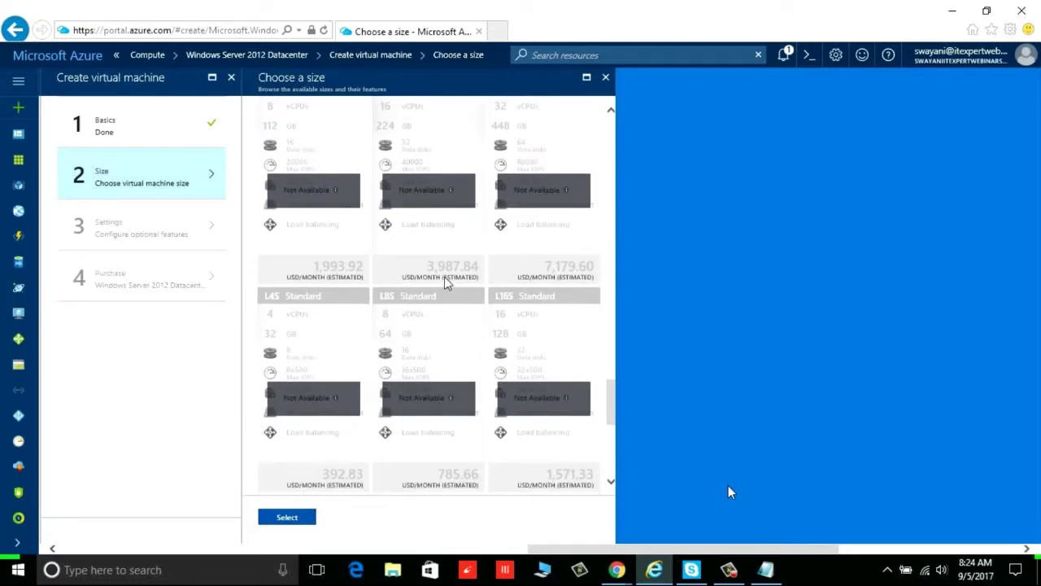
{"action": "scroll", "coordinate": [553, 278], "scroll_direction": "up", "scroll_amount": 1}
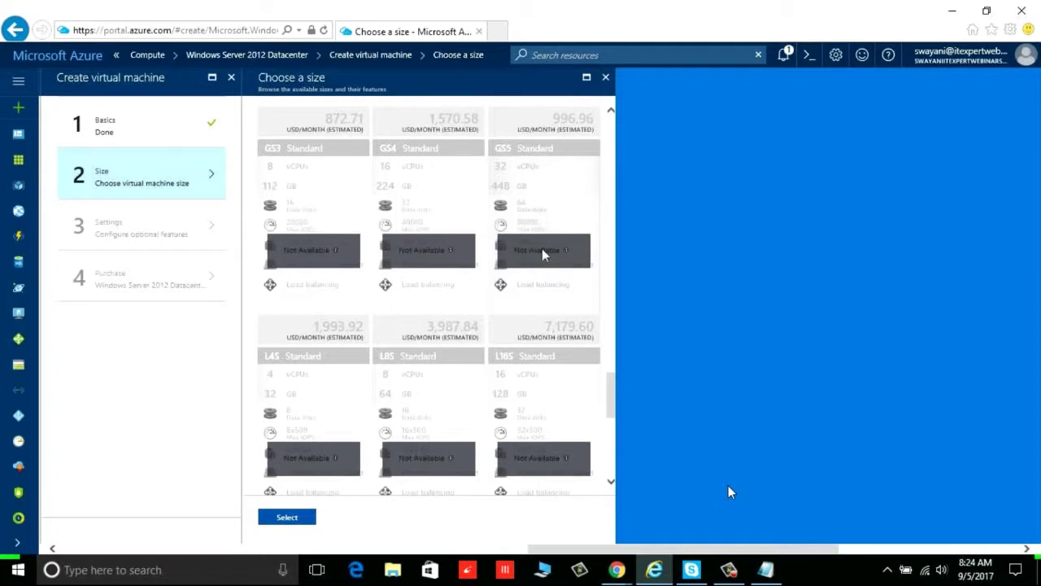
{"action": "scroll", "coordinate": [540, 324], "scroll_direction": "down", "scroll_amount": 5}
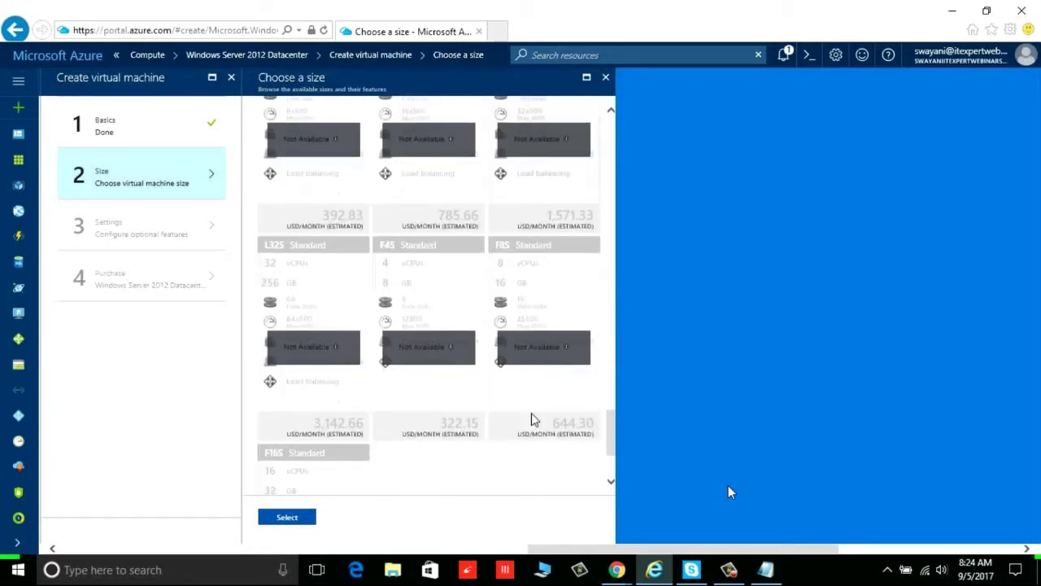
{"action": "scroll", "coordinate": [531, 419], "scroll_direction": "down", "scroll_amount": 3}
{"action": "scroll", "coordinate": [530, 420], "scroll_direction": "up", "scroll_amount": 3}
{"action": "scroll", "coordinate": [530, 420], "scroll_direction": "up", "scroll_amount": 5}
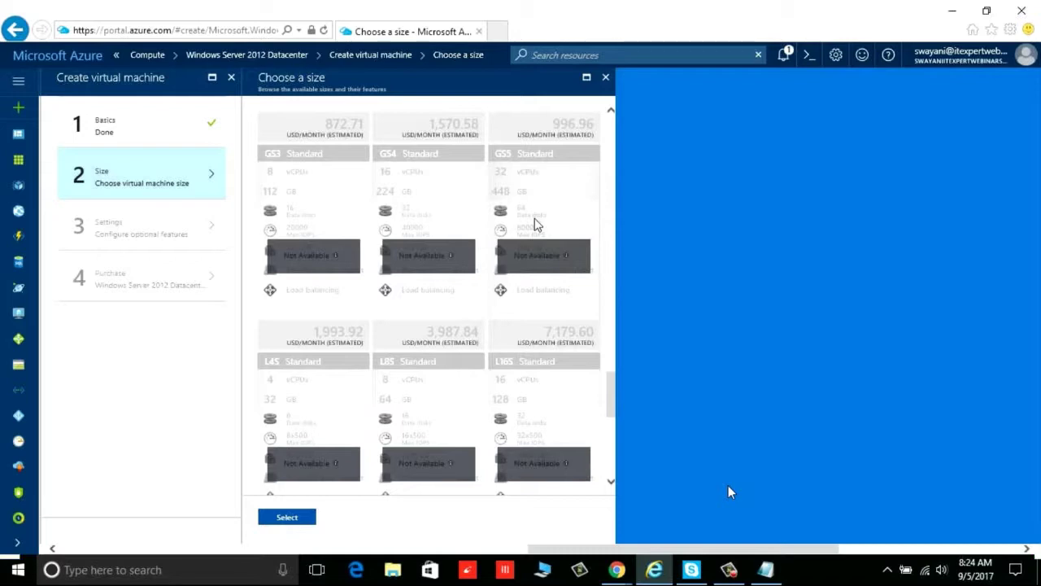
{"action": "scroll", "coordinate": [535, 224], "scroll_direction": "up", "scroll_amount": 10}
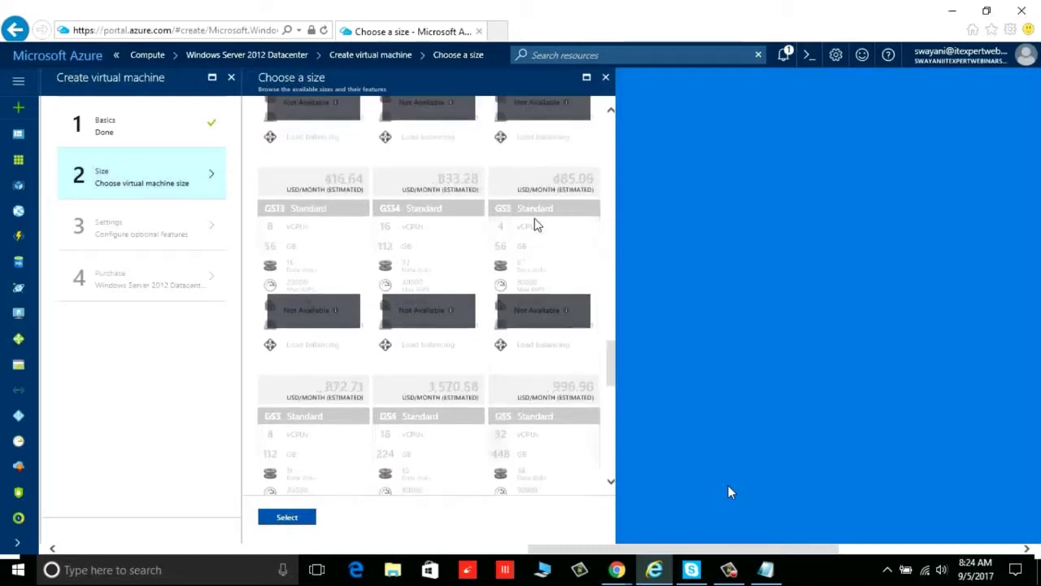
{"action": "scroll", "coordinate": [535, 222], "scroll_direction": "up", "scroll_amount": 8}
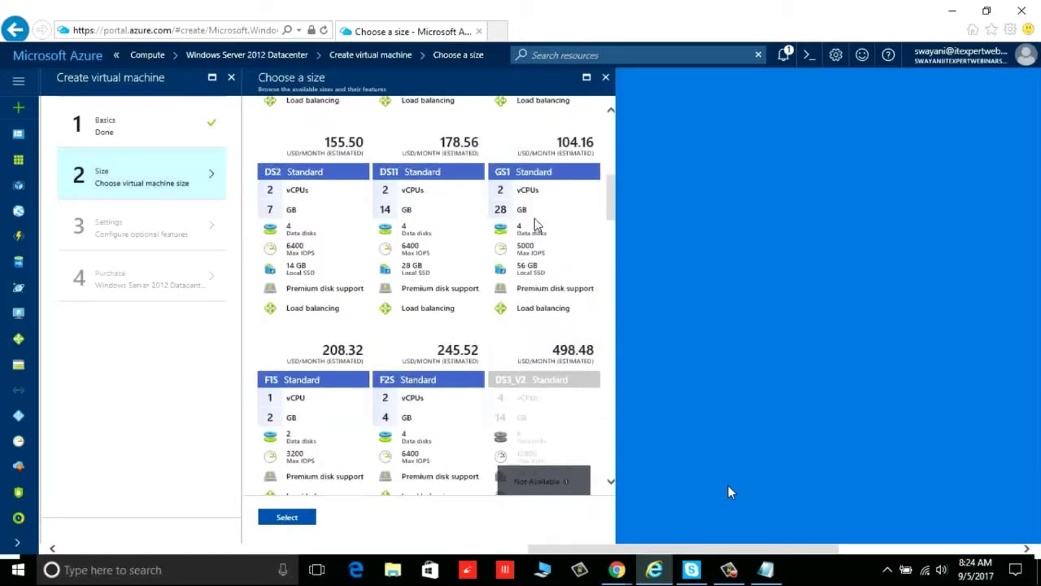
{"action": "left_click", "coordinate": [345, 303]}
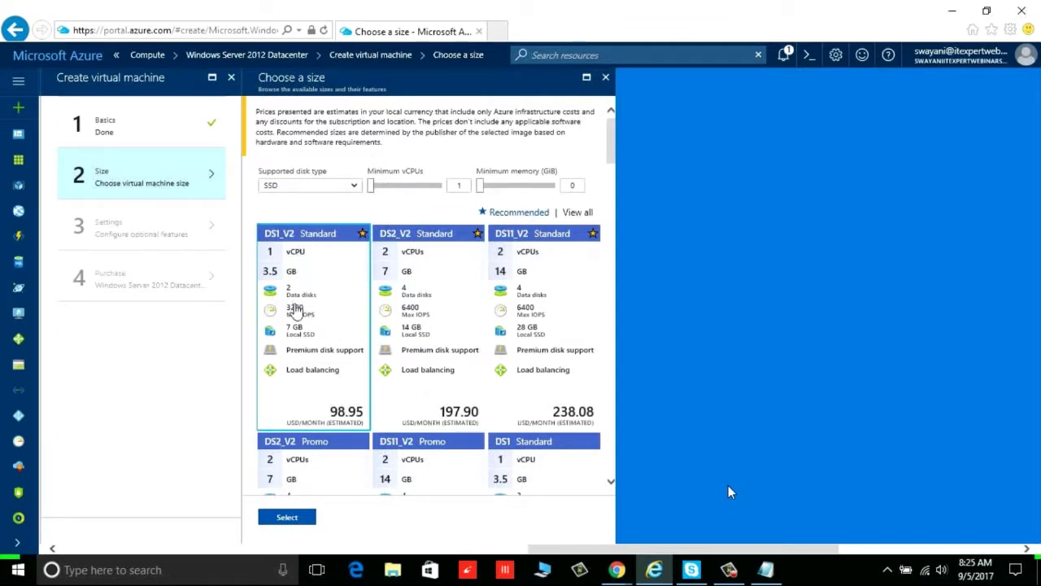
Confirm the DS1_V2 size and review Settings down to boot diagnostics in Monitoring
{"action": "left_click", "coordinate": [303, 519]}
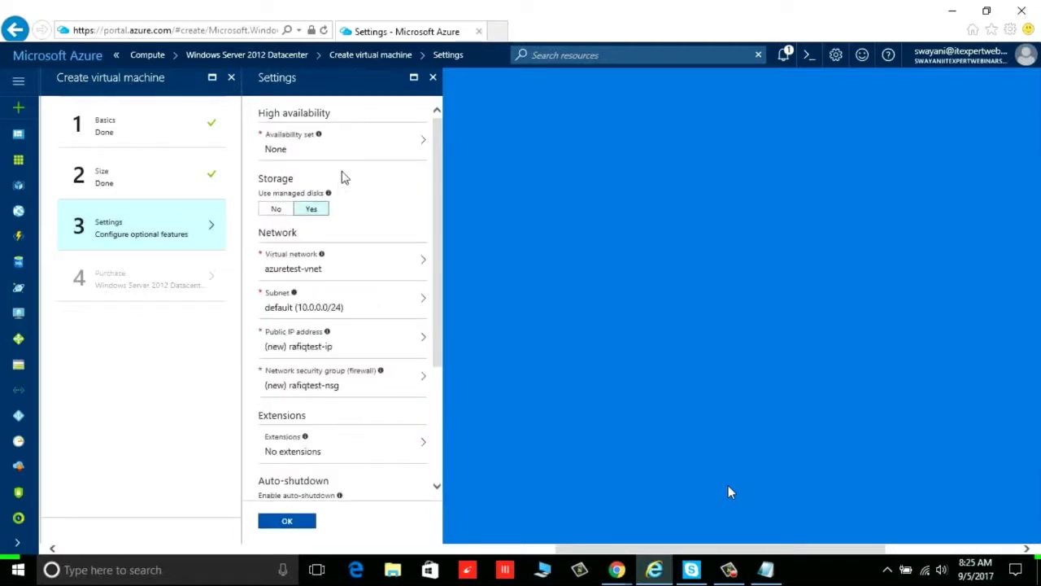
{"action": "left_click_drag", "start_coordinate": [436, 257], "coordinate": [429, 429]}
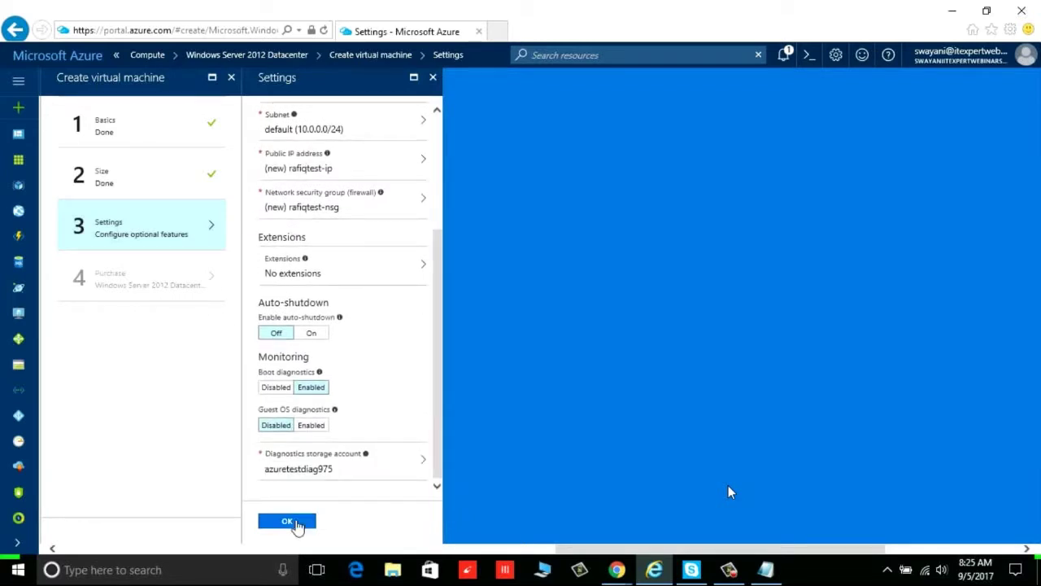
Close the Settings and Create virtual machine blades discarding edits, then close the Windows Server and Compute pages
{"action": "left_click", "coordinate": [433, 78]}
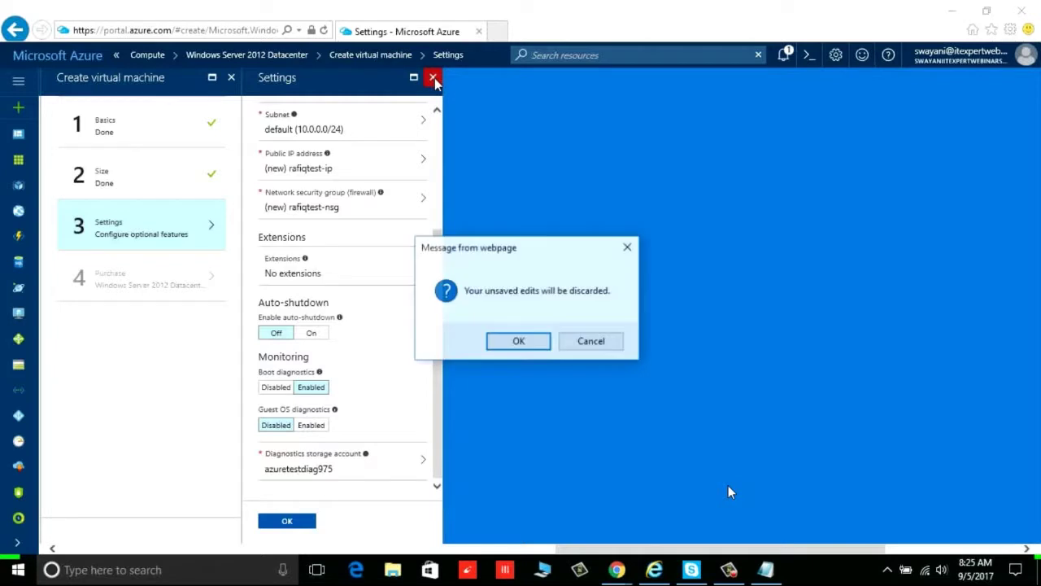
{"action": "left_click", "coordinate": [527, 345]}
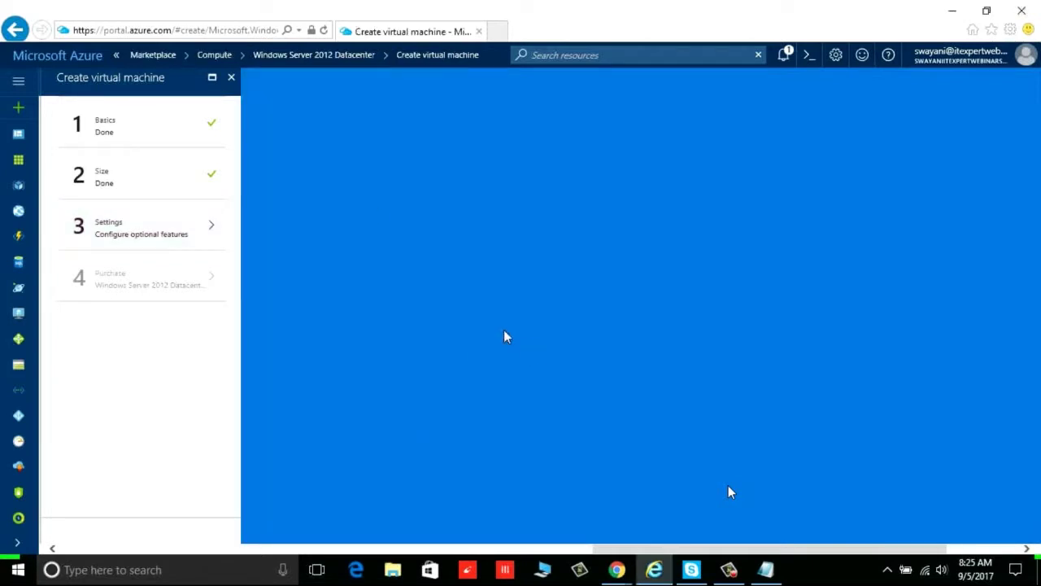
{"action": "left_click", "coordinate": [233, 79]}
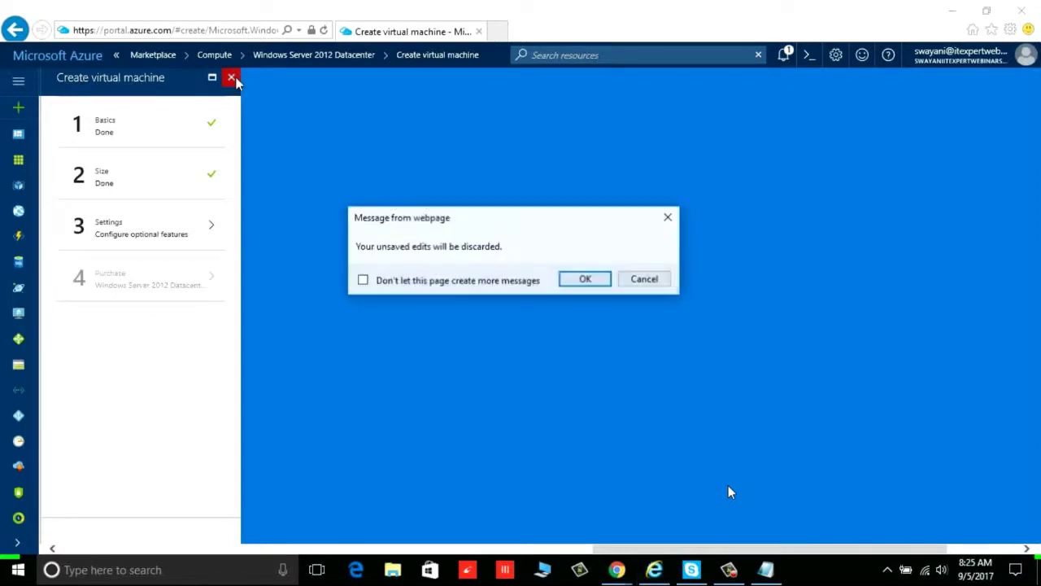
{"action": "left_click", "coordinate": [588, 280]}
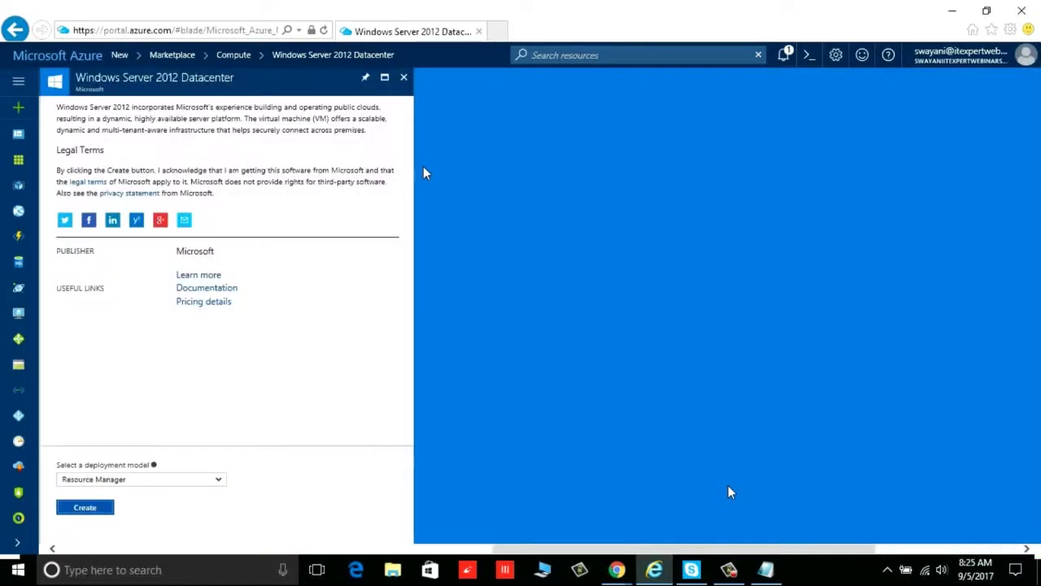
{"action": "left_click", "coordinate": [403, 80]}
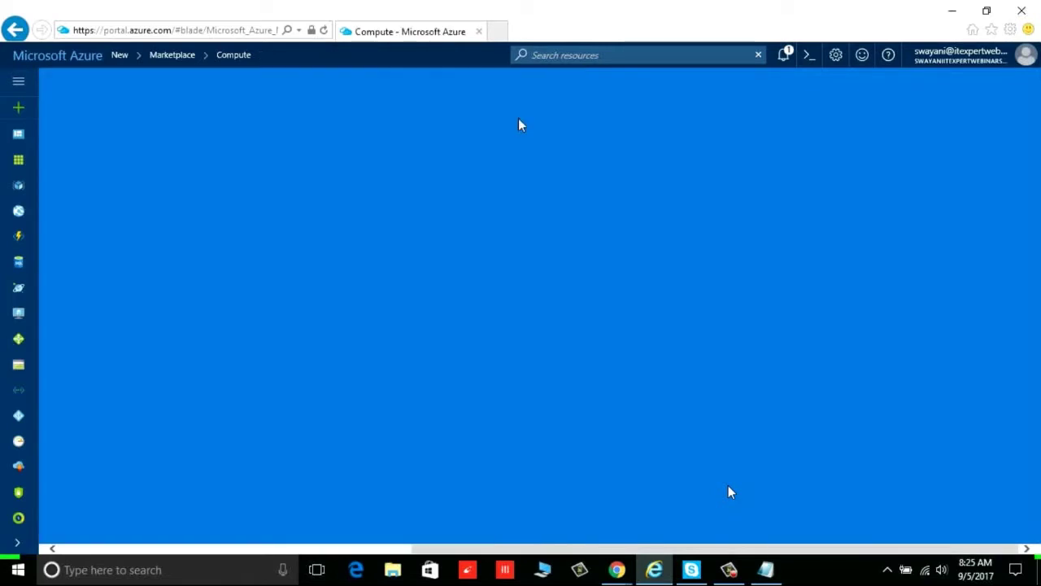
{"action": "left_click", "coordinate": [231, 78]}
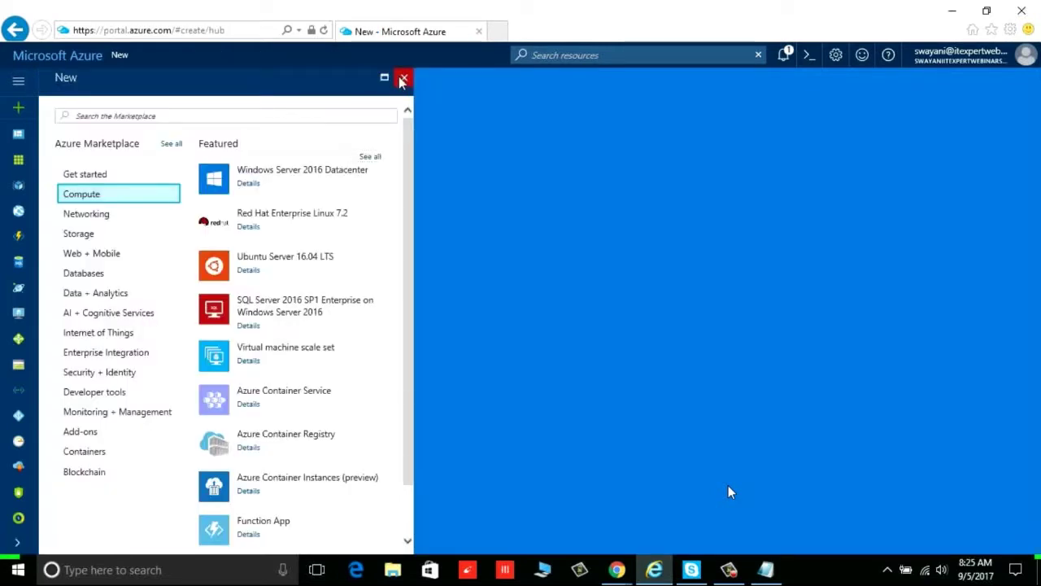
Open the azuretest VM from the dashboard and download its azuretest.rdp Remote Desktop file
{"action": "left_click", "coordinate": [402, 78]}
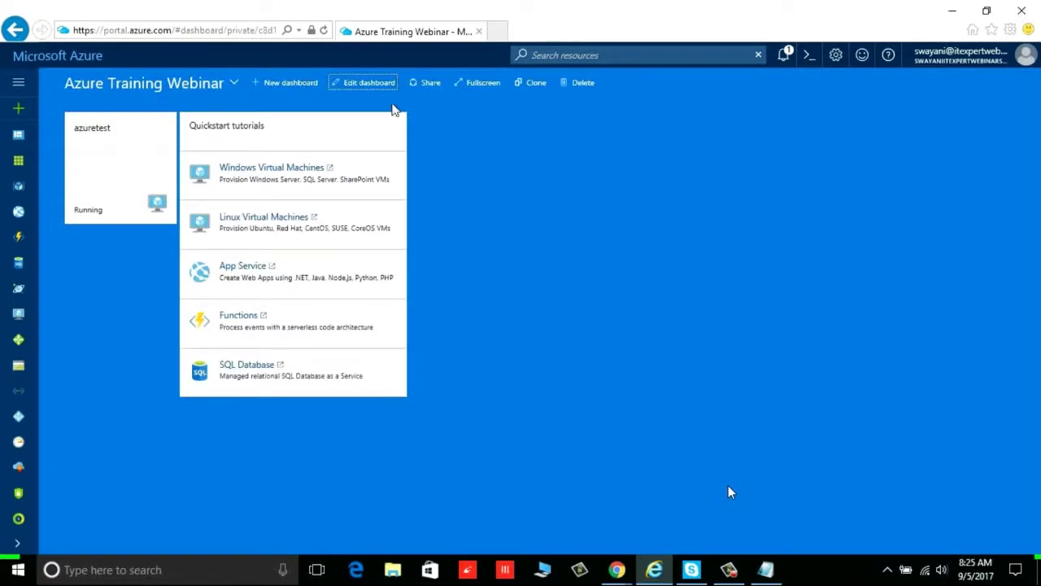
{"action": "left_click", "coordinate": [125, 164]}
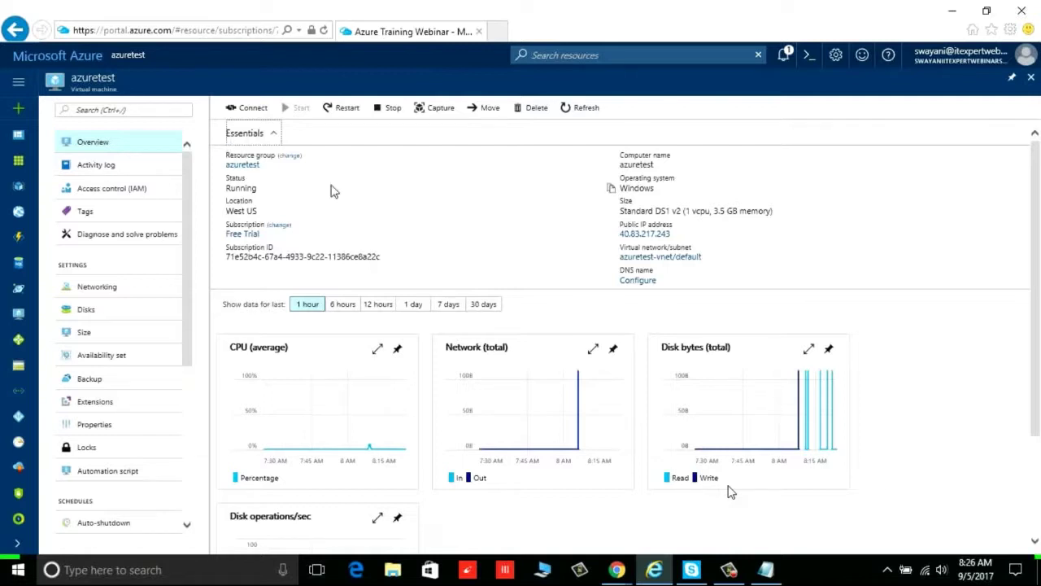
{"action": "left_click", "coordinate": [249, 115]}
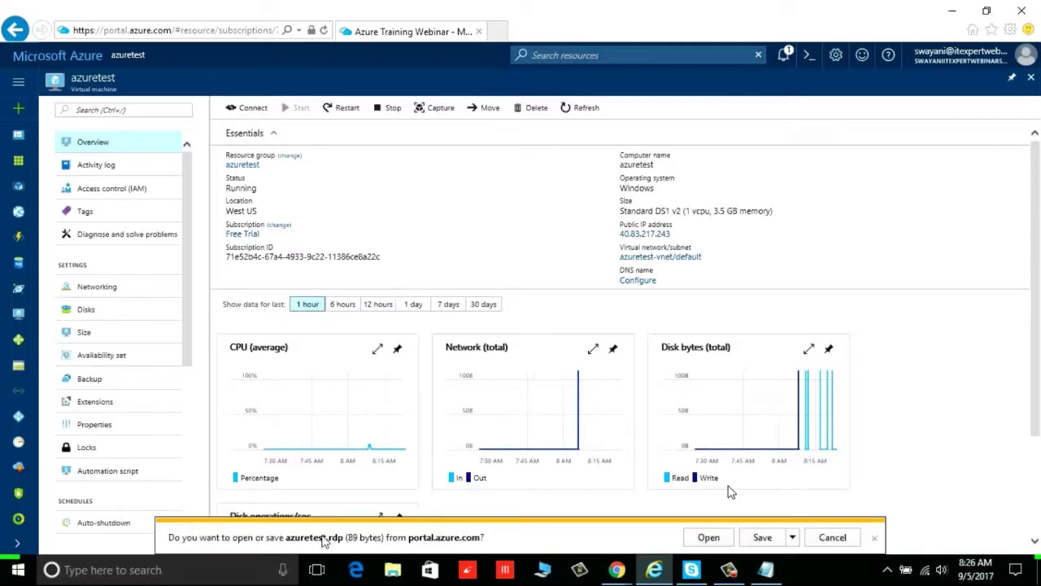
Launch azuretest.rdp, sign in with the admin user name and password, and accept the untrusted certificate
{"action": "left_click", "coordinate": [706, 537]}
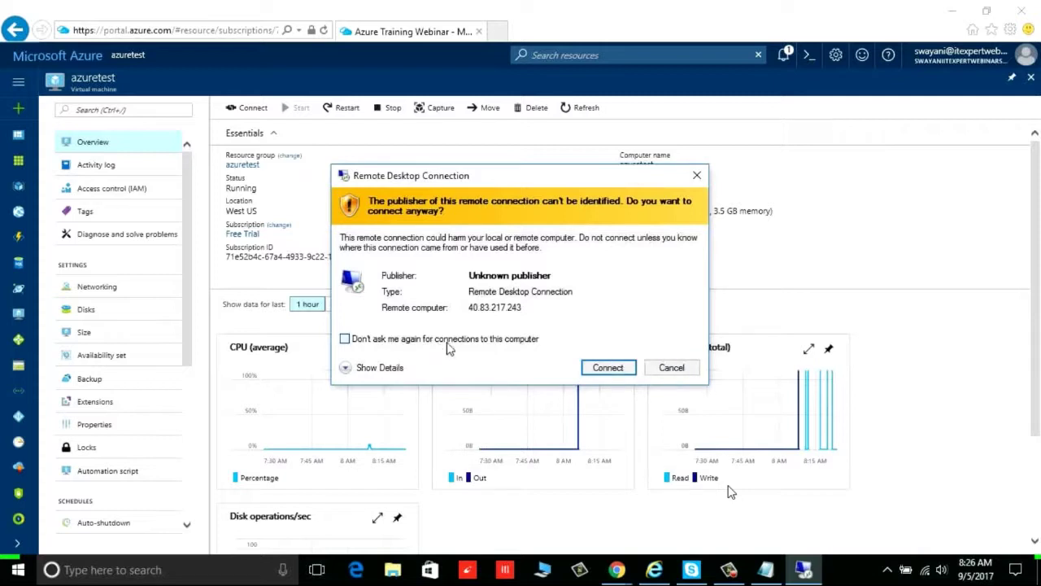
{"action": "left_click", "coordinate": [610, 368]}
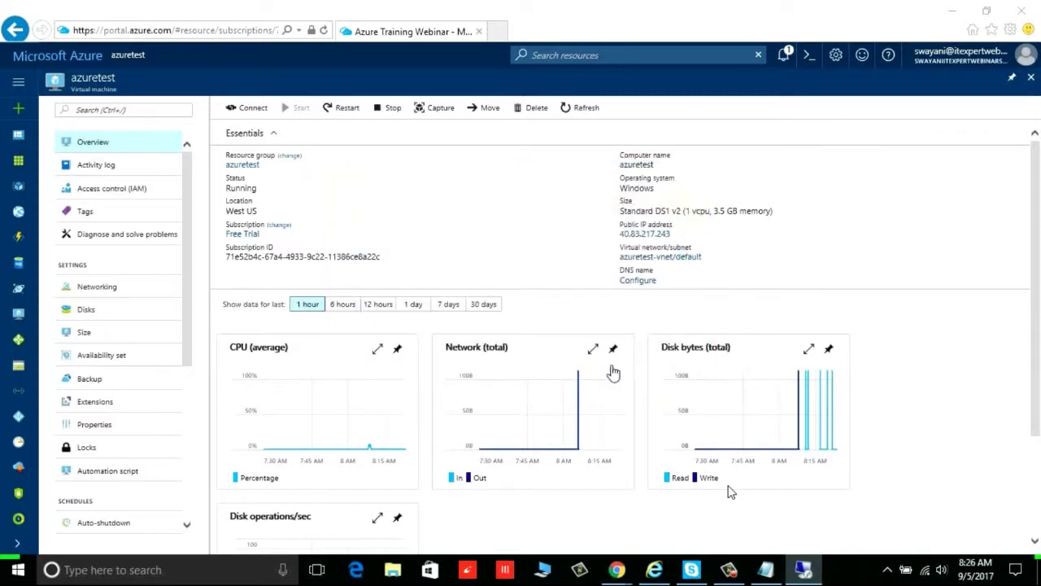
{"action": "type", "text": "rafiq"}
{"action": "key", "text": "Tab"}
{"action": "type", "text": "••••••••••••"}
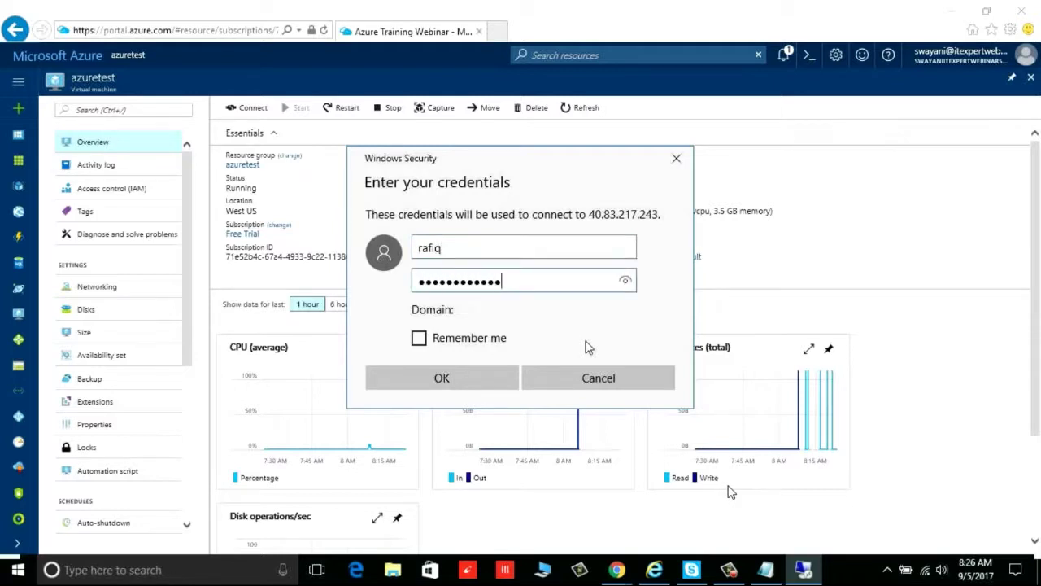
{"action": "key", "text": "Tab"}
{"action": "key", "text": "Tab"}
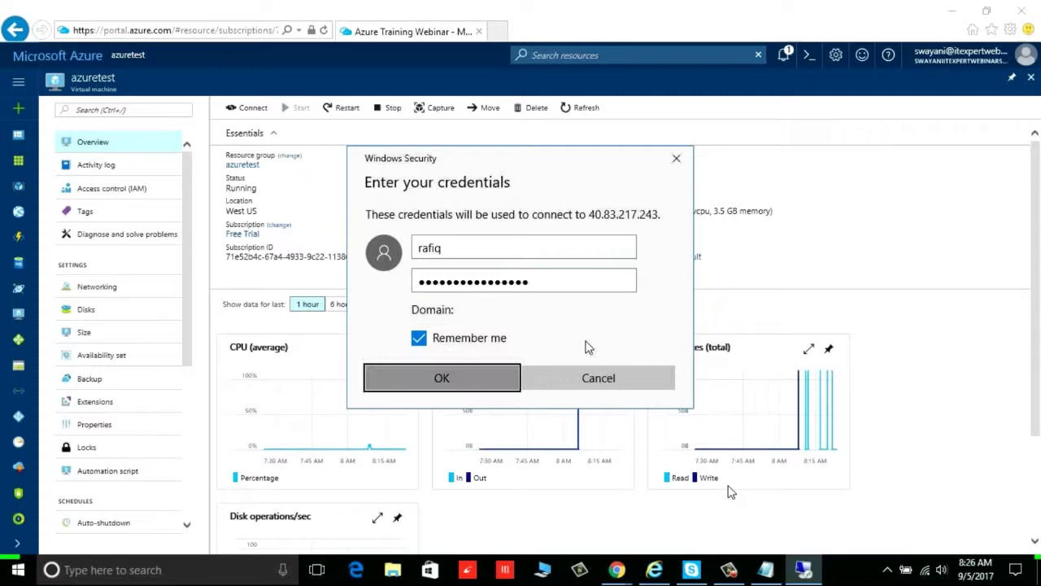
{"action": "key", "text": "Return"}
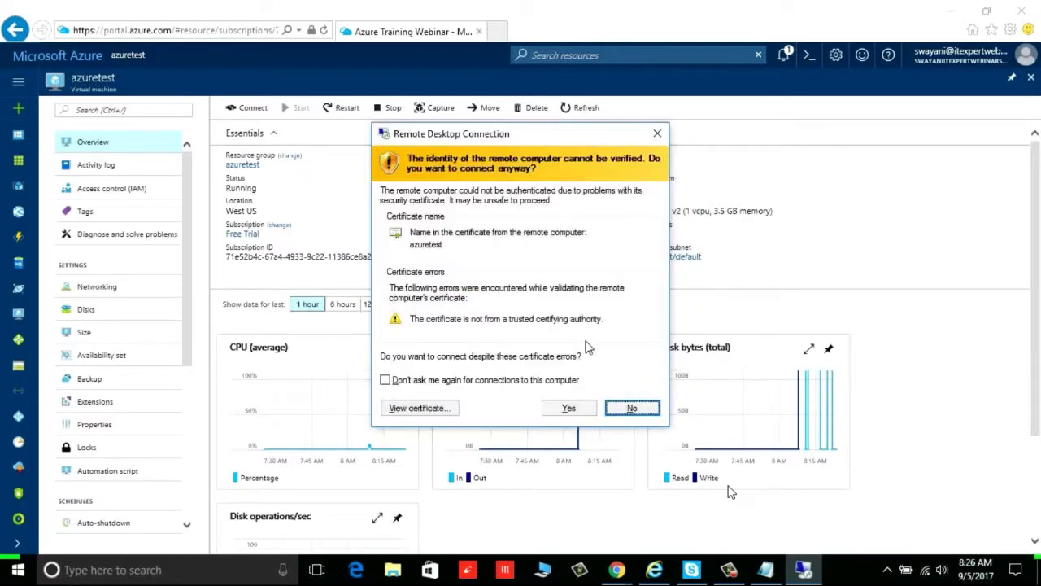
{"action": "key", "text": "alt+y"}
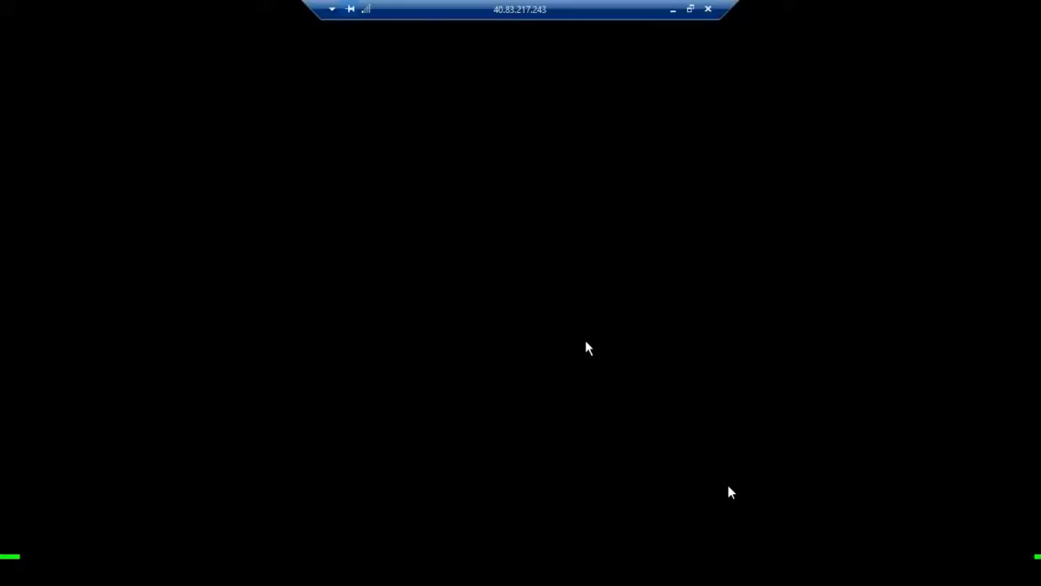
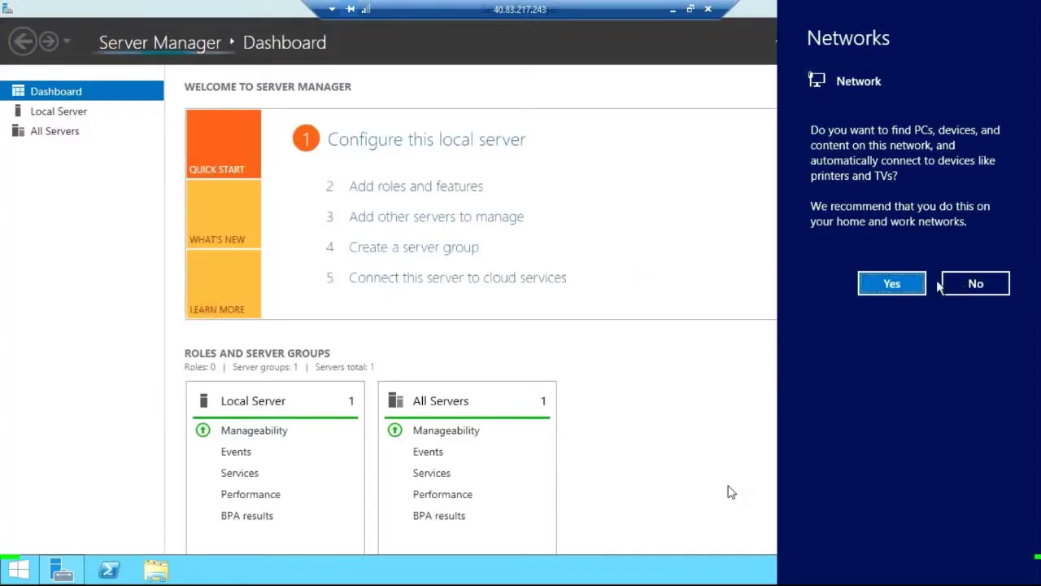
Allow the server to be discoverable on the network and show the Start screen
{"action": "left_click", "coordinate": [891, 285]}
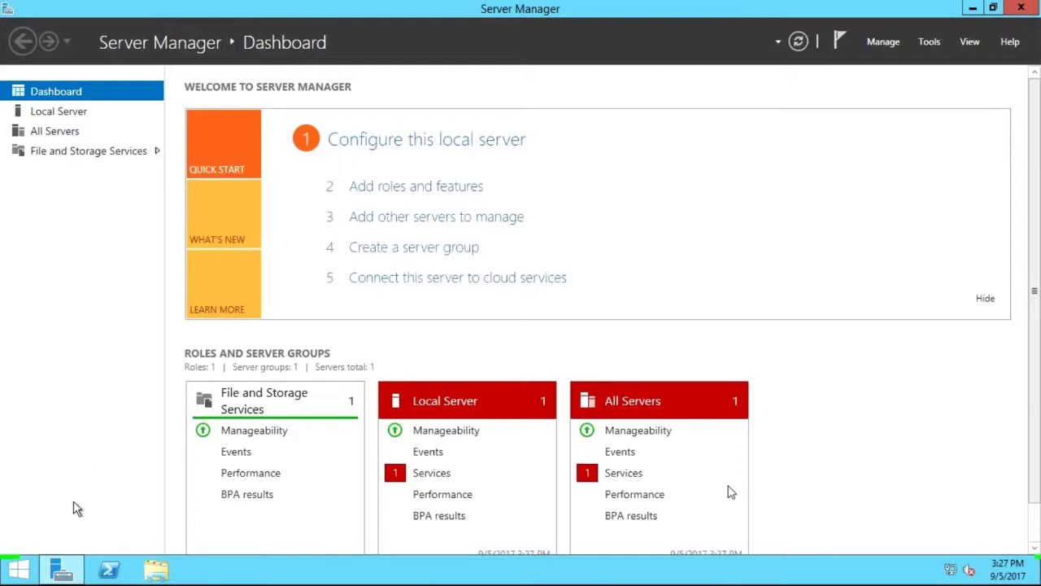
{"action": "left_click", "coordinate": [25, 575]}
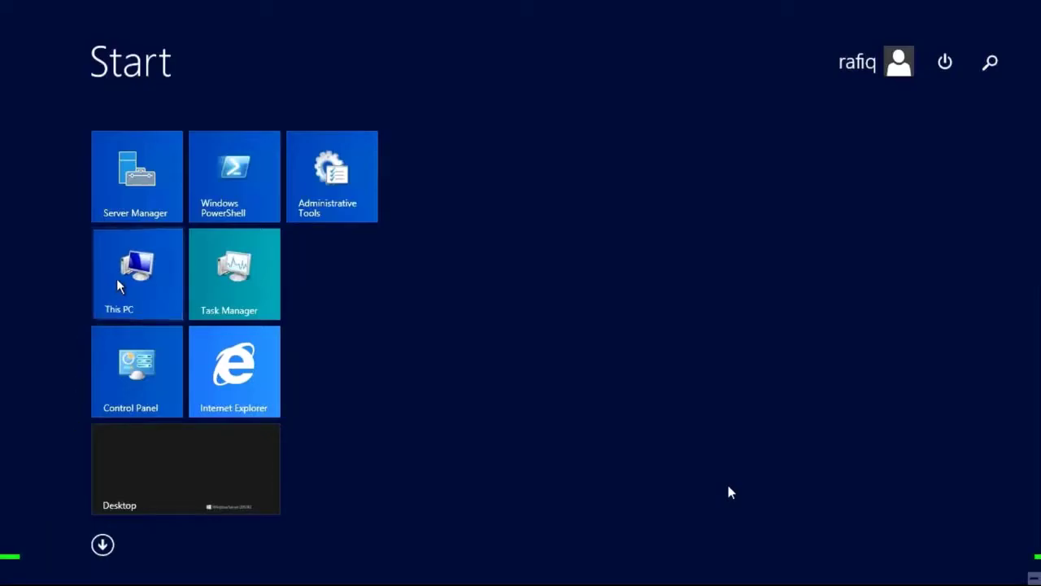
View This PC's system properties, then close the System window
{"action": "right_click", "coordinate": [116, 278]}
{"action": "left_click", "coordinate": [177, 327]}
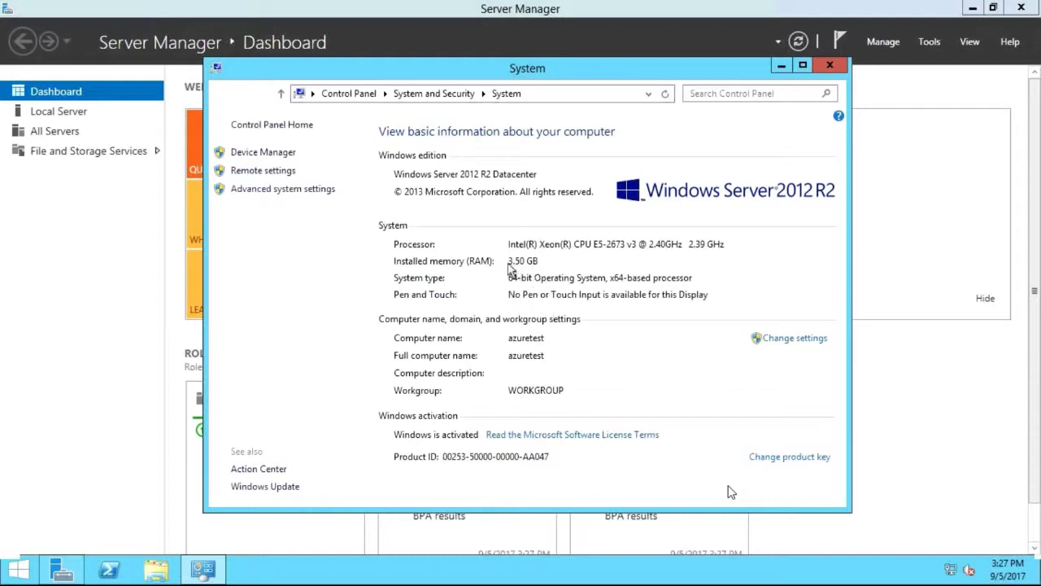
{"action": "left_click", "coordinate": [820, 67]}
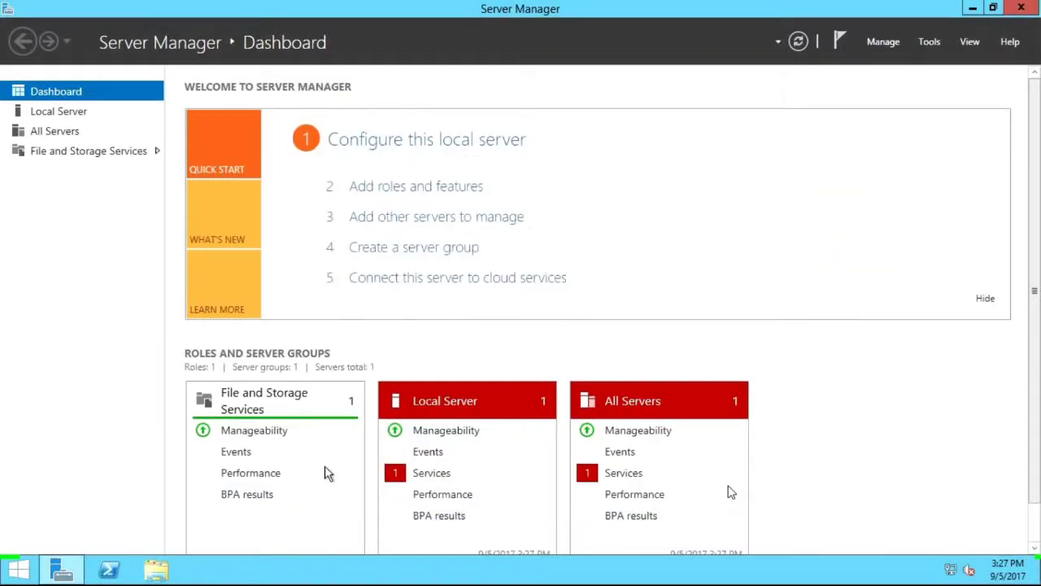
Browse the Local Disk (C:) folders in File Explorer, then close the window
{"action": "left_click", "coordinate": [174, 563]}
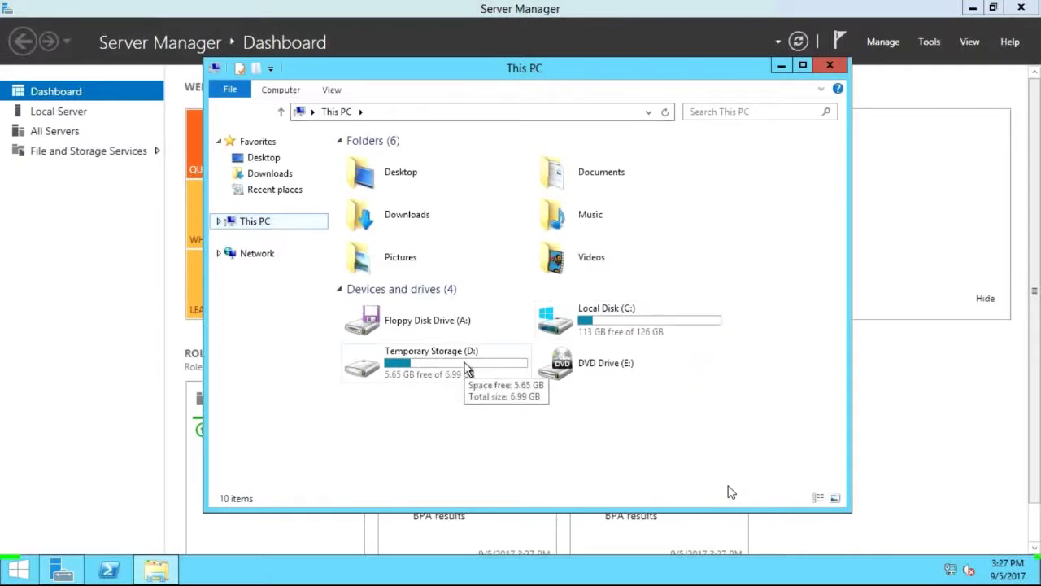
{"action": "double_click", "coordinate": [595, 327]}
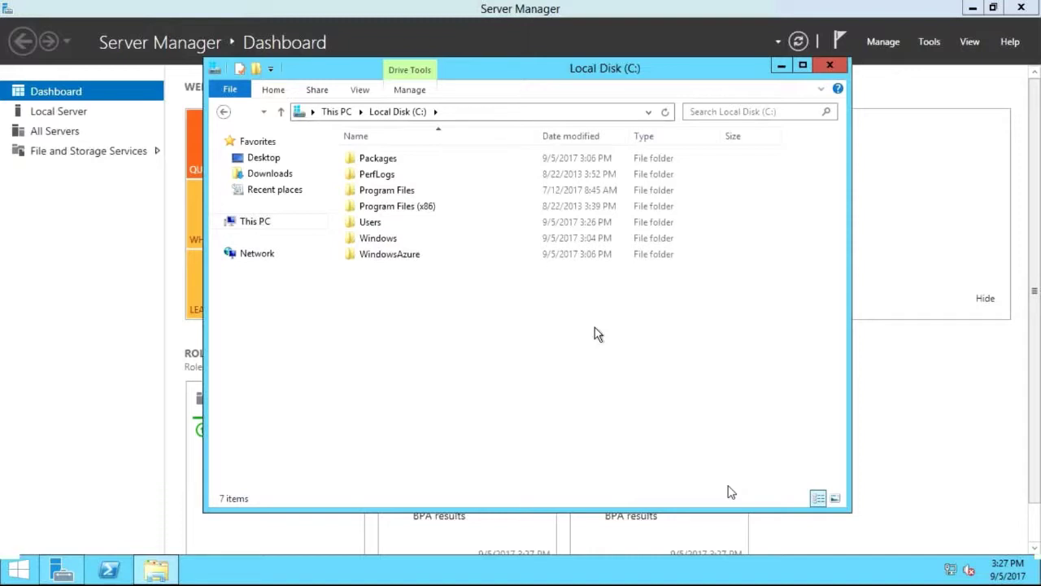
{"action": "left_click", "coordinate": [831, 65]}
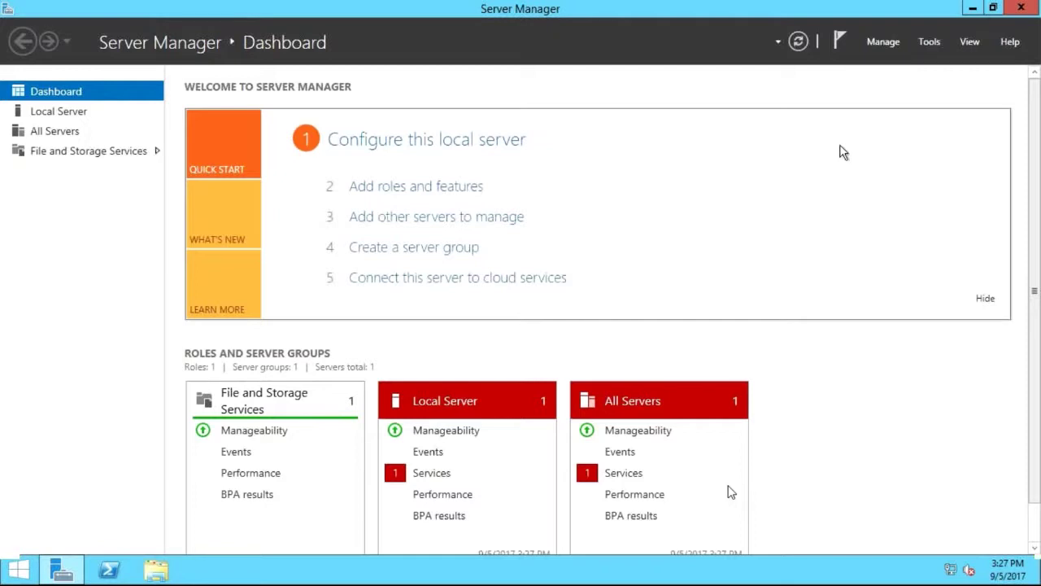
Show the Local Server properties page and briefly open Task Scheduler from Tools
{"action": "left_click", "coordinate": [75, 116]}
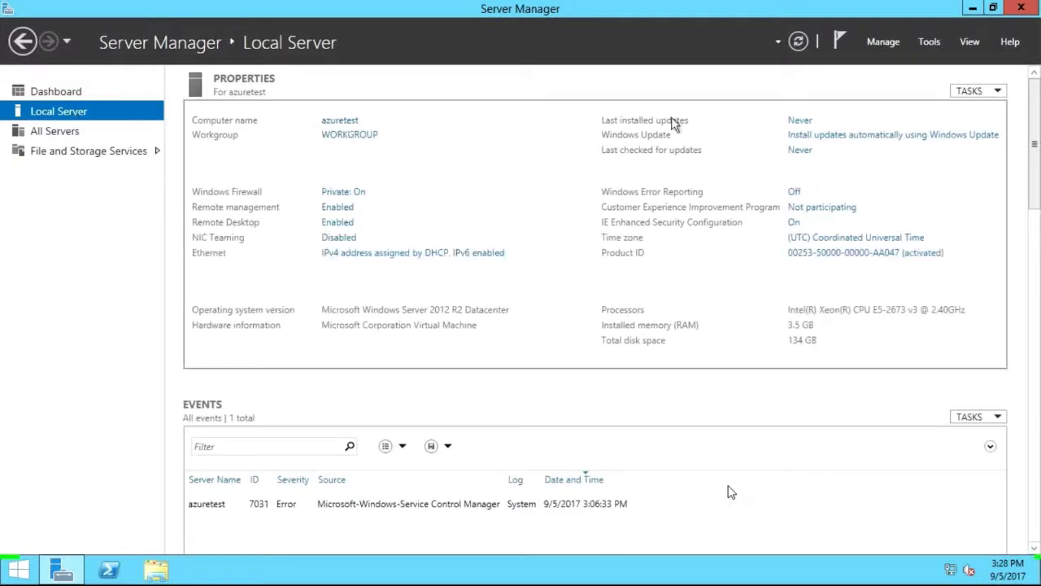
{"action": "left_click", "coordinate": [929, 45]}
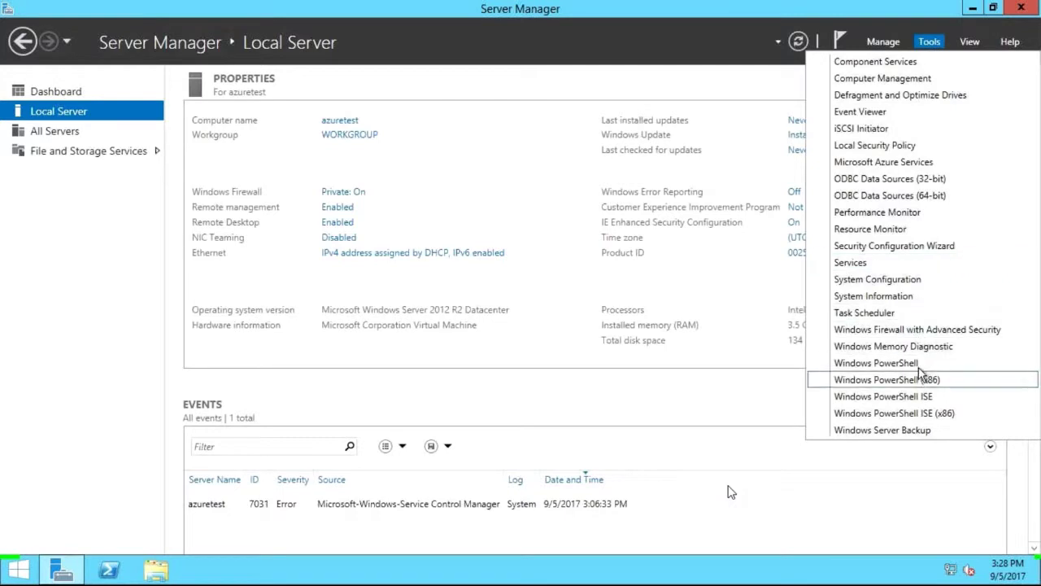
{"action": "left_click", "coordinate": [897, 313]}
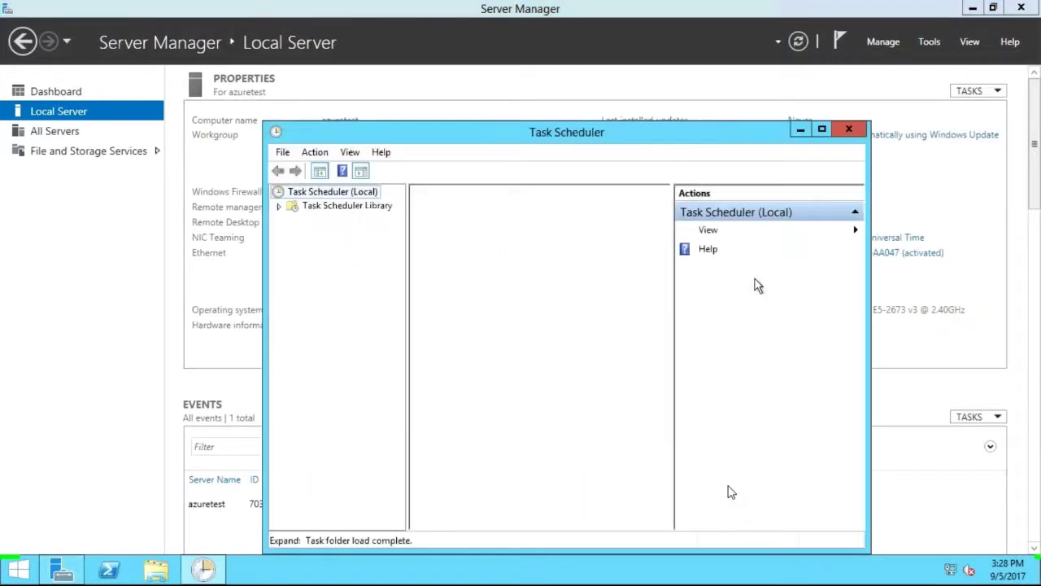
{"action": "left_click", "coordinate": [851, 130]}
Check CPU usage in Task Manager's detailed view and Performance graph, then close it
{"action": "right_click", "coordinate": [857, 569]}
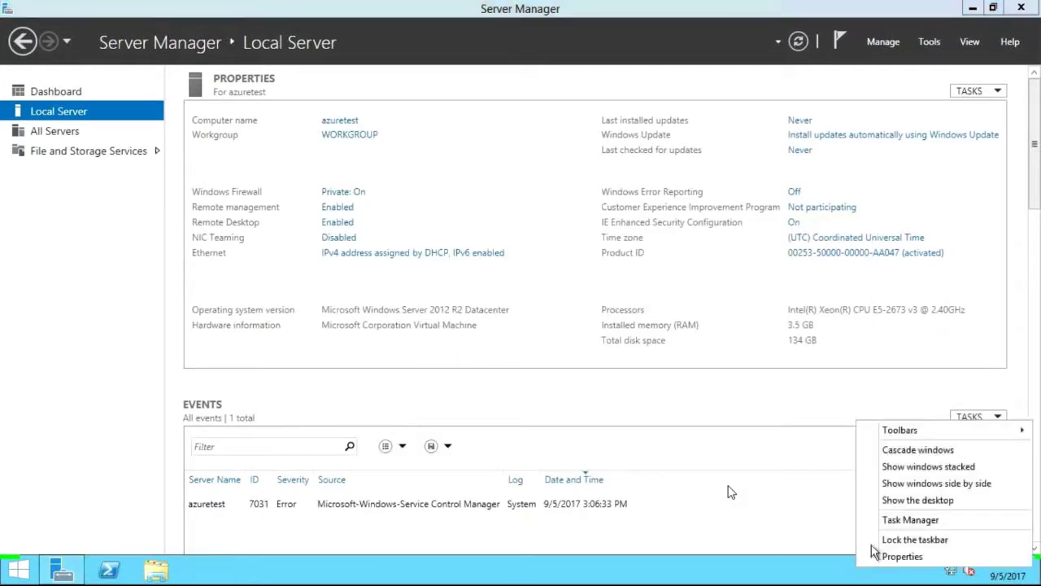
{"action": "left_click", "coordinate": [895, 520]}
{"action": "left_click_drag", "start_coordinate": [193, 31], "coordinate": [323, 72]}
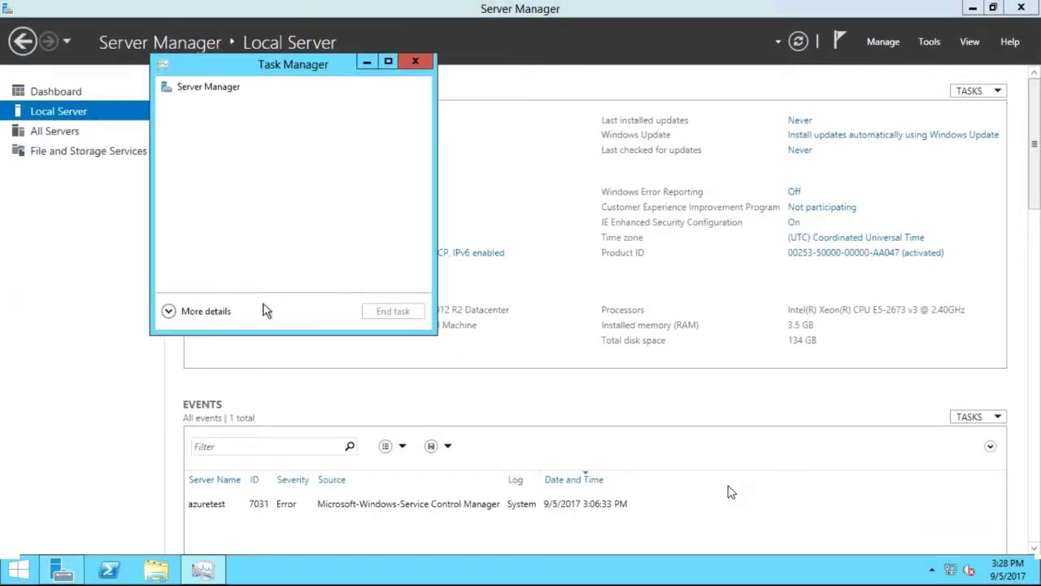
{"action": "left_click", "coordinate": [204, 314]}
{"action": "left_click_drag", "start_coordinate": [342, 73], "coordinate": [407, 72]}
{"action": "left_click", "coordinate": [508, 132]}
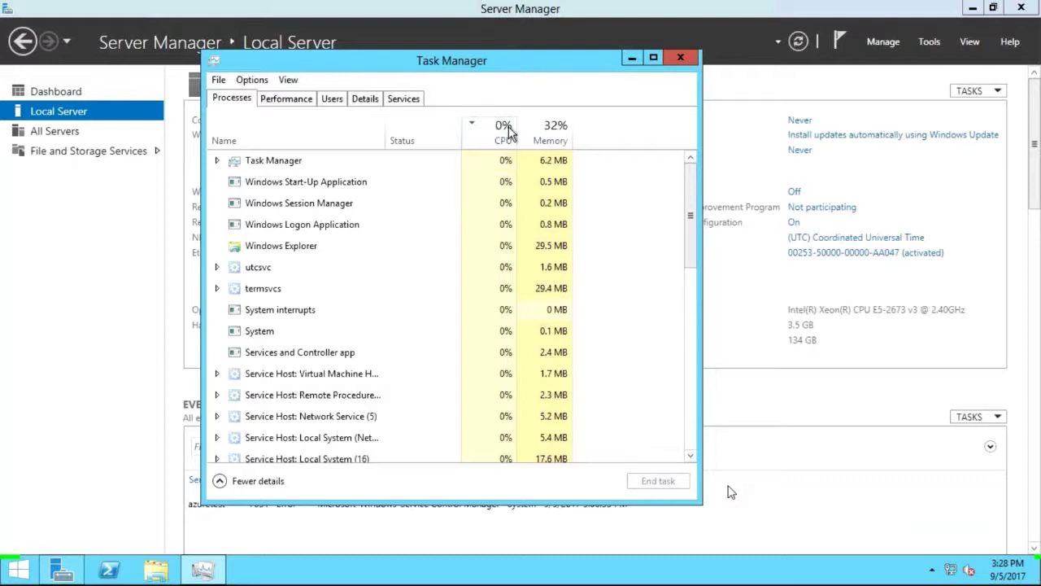
{"action": "left_click", "coordinate": [298, 105]}
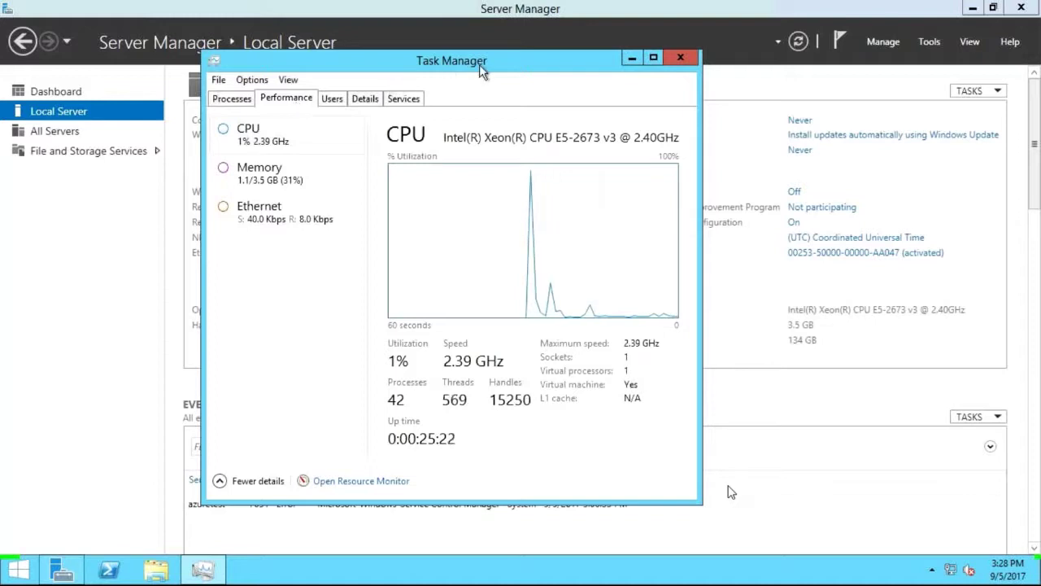
{"action": "left_click_drag", "start_coordinate": [511, 69], "coordinate": [536, 106]}
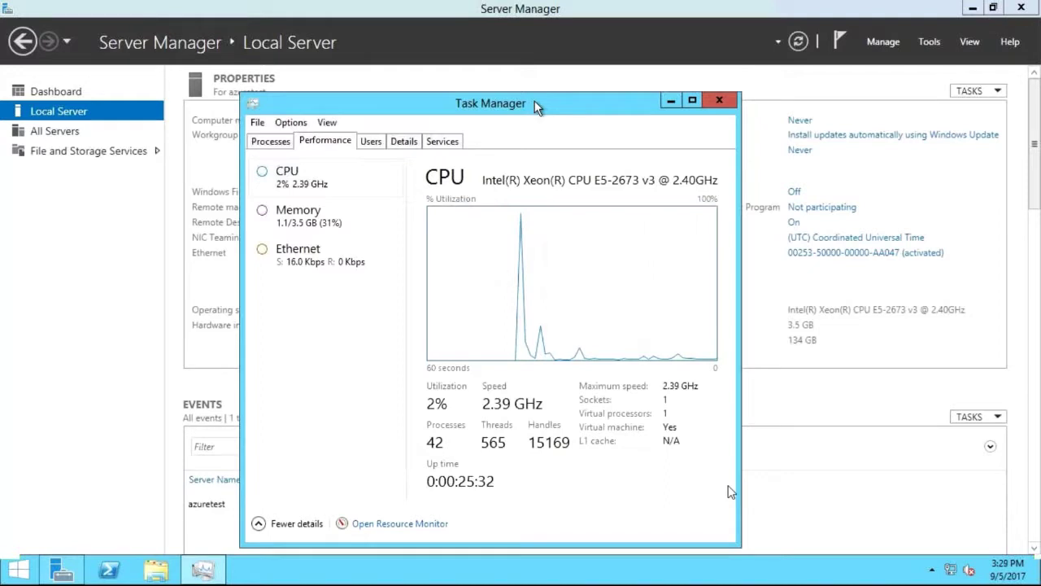
{"action": "left_click", "coordinate": [719, 101]}
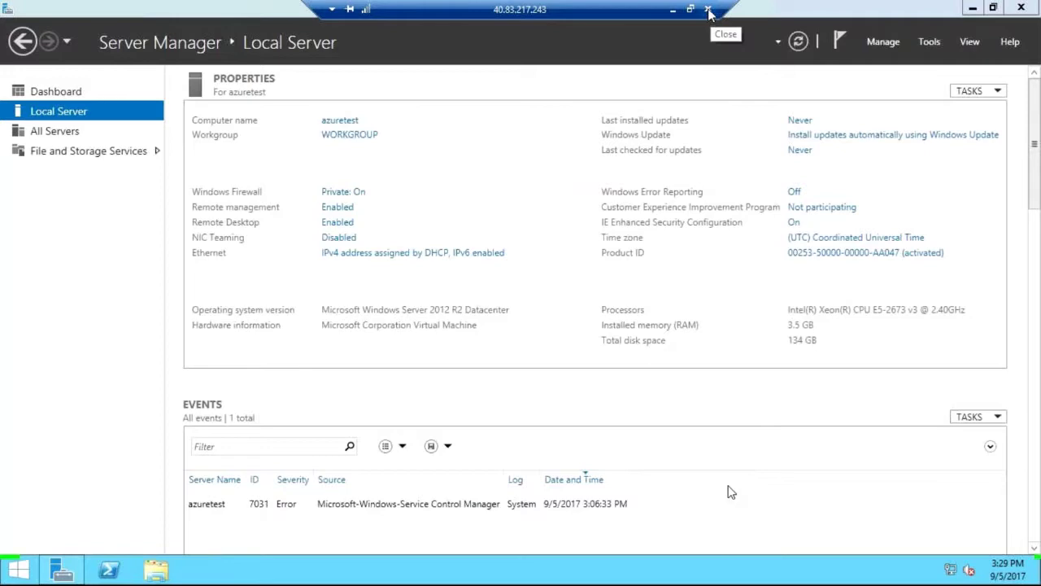
End the remote desktop session and return to the browser's virtual machine overview
{"action": "left_click", "coordinate": [709, 9]}
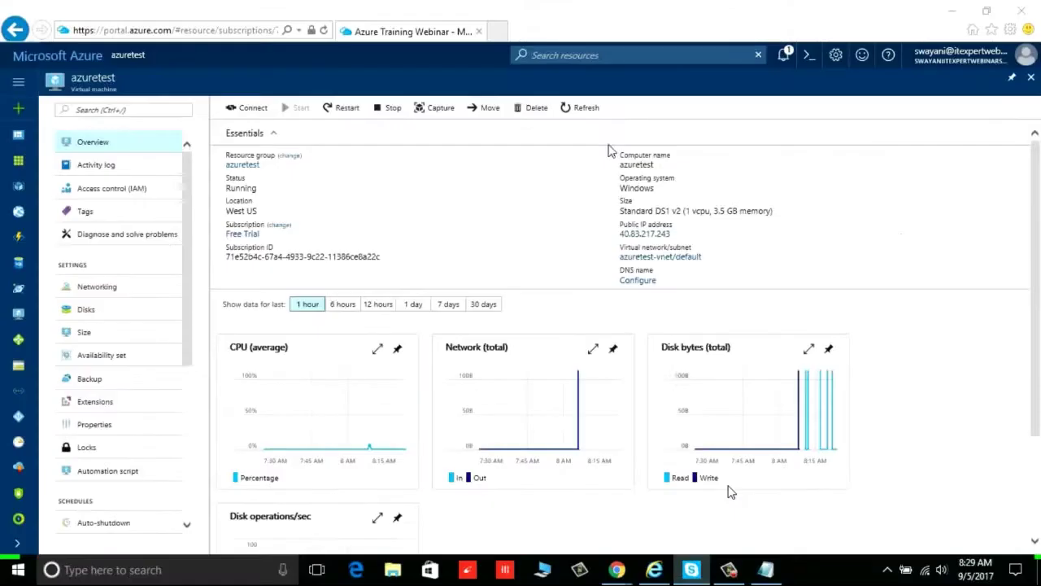
{"action": "left_click", "coordinate": [91, 142]}
{"action": "left_click", "coordinate": [712, 147]}
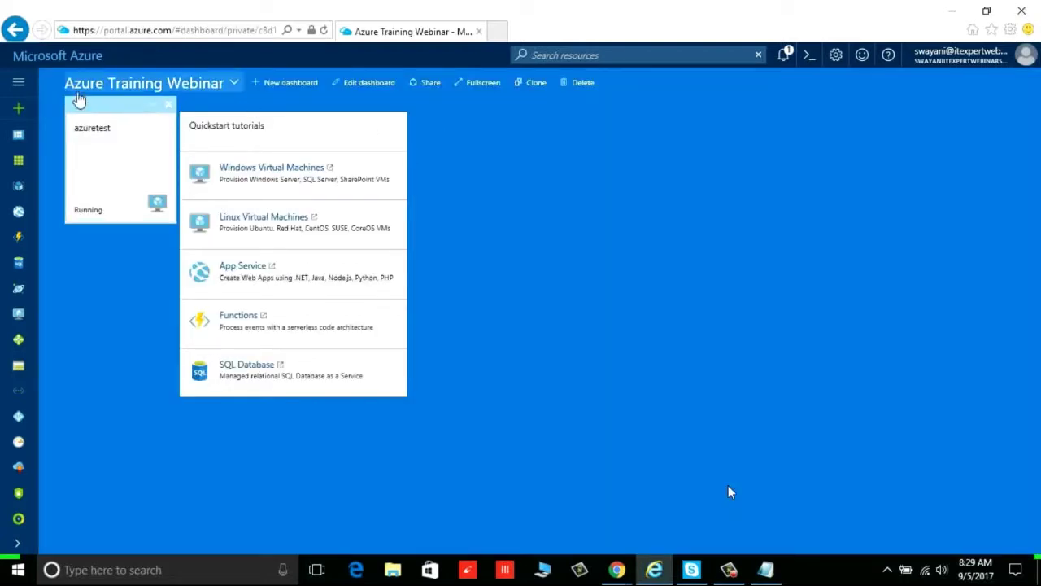
Open the azuretest resource group from All resources and Resource groups
{"action": "left_click", "coordinate": [22, 161]}
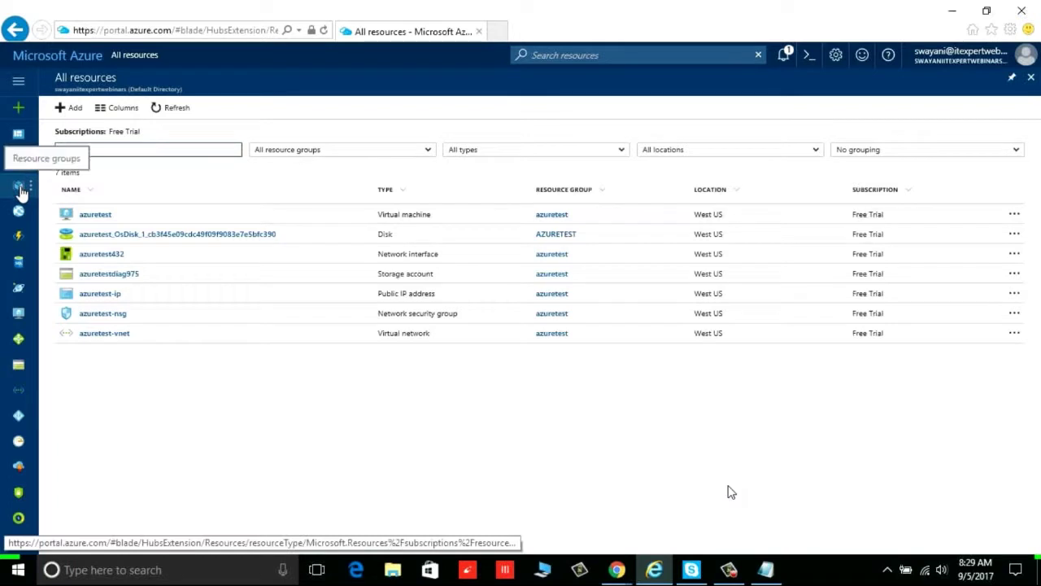
{"action": "left_click", "coordinate": [21, 190]}
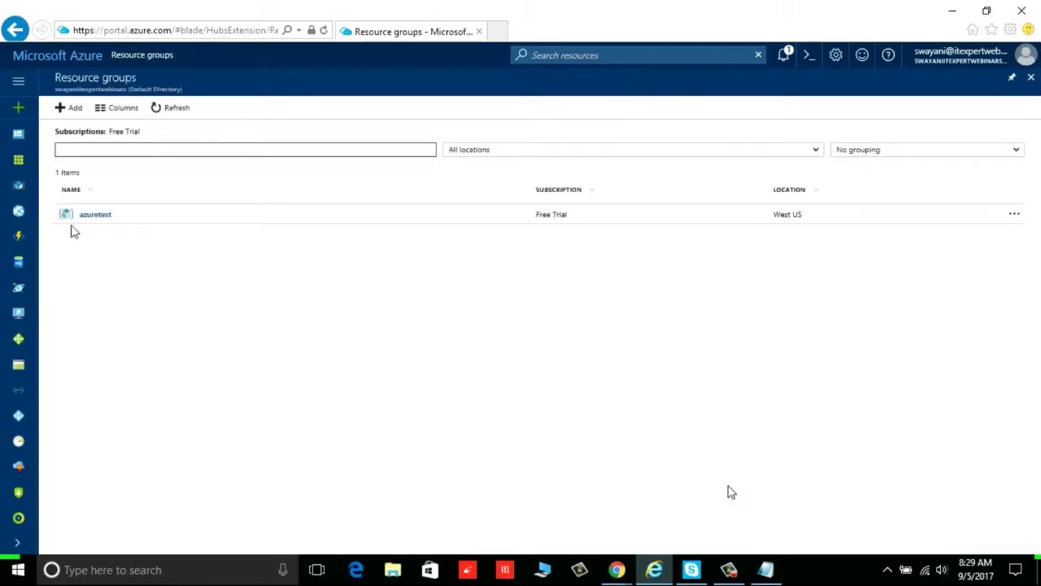
{"action": "left_click", "coordinate": [92, 223]}
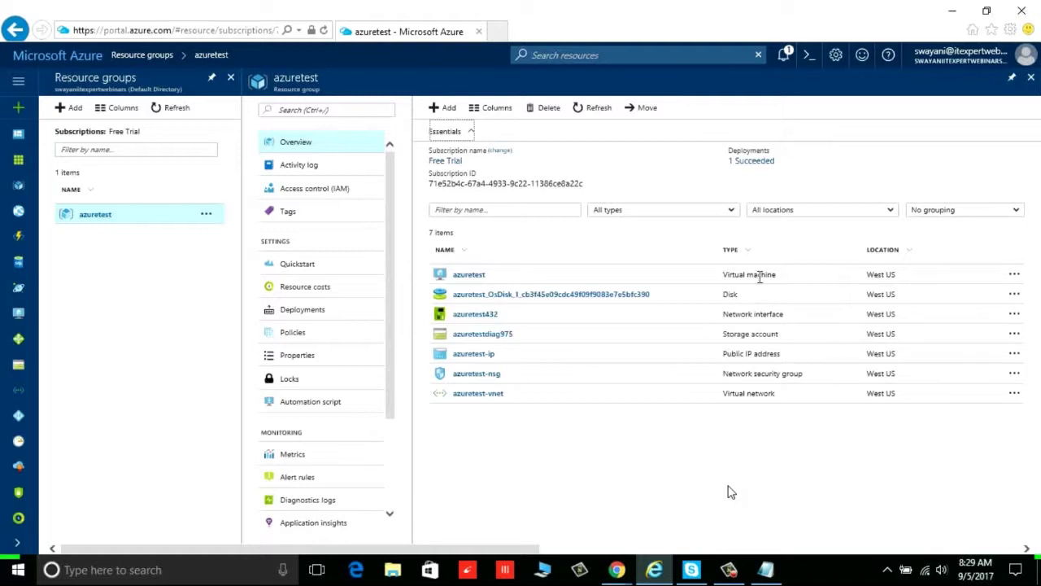
Delete the azuretest resource group, confirming with its name 'azuretest', then close its blade
{"action": "left_click", "coordinate": [547, 112]}
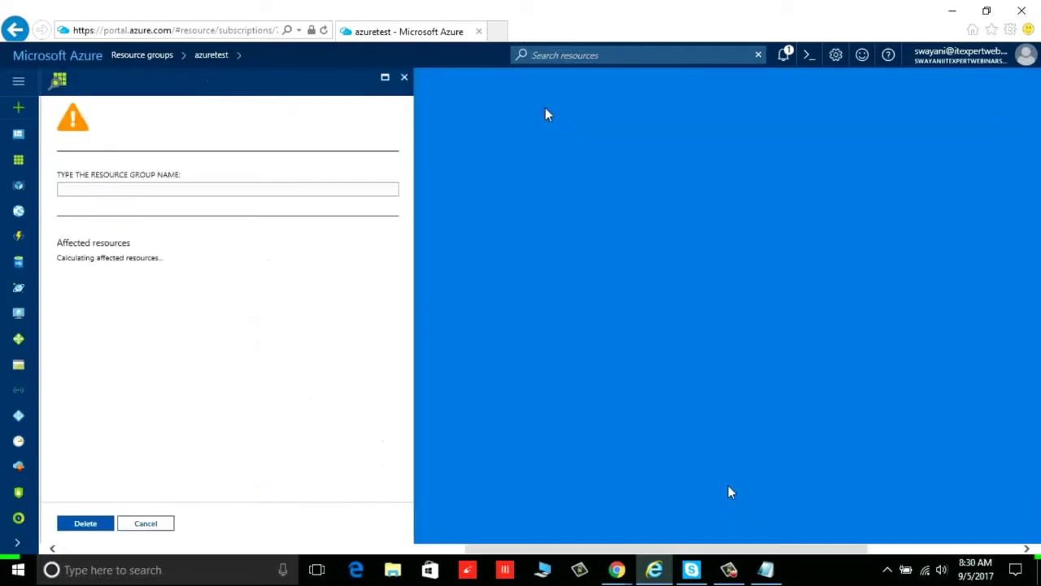
{"action": "left_click", "coordinate": [218, 193]}
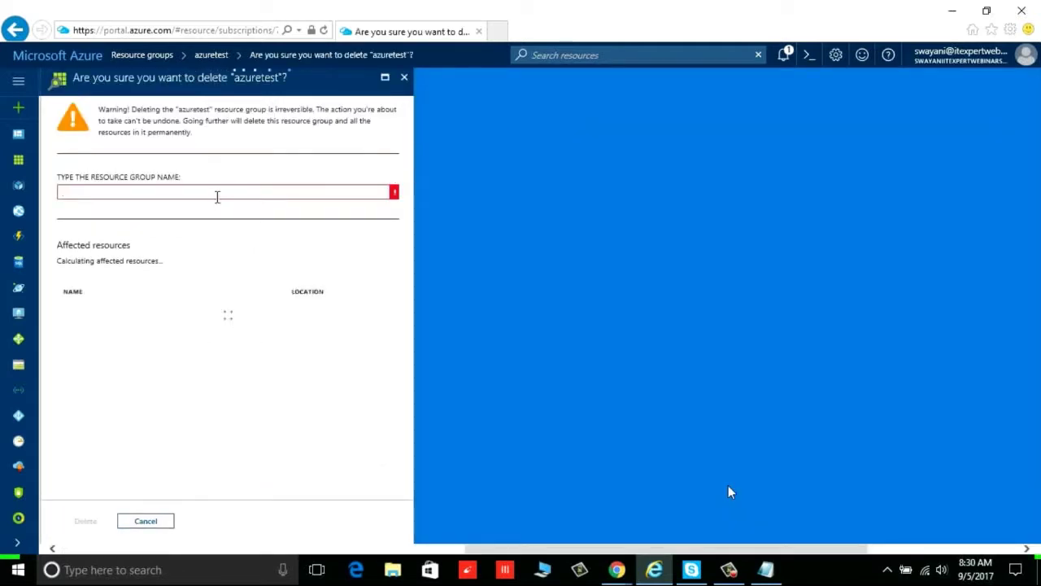
{"action": "type", "text": "azuretest"}
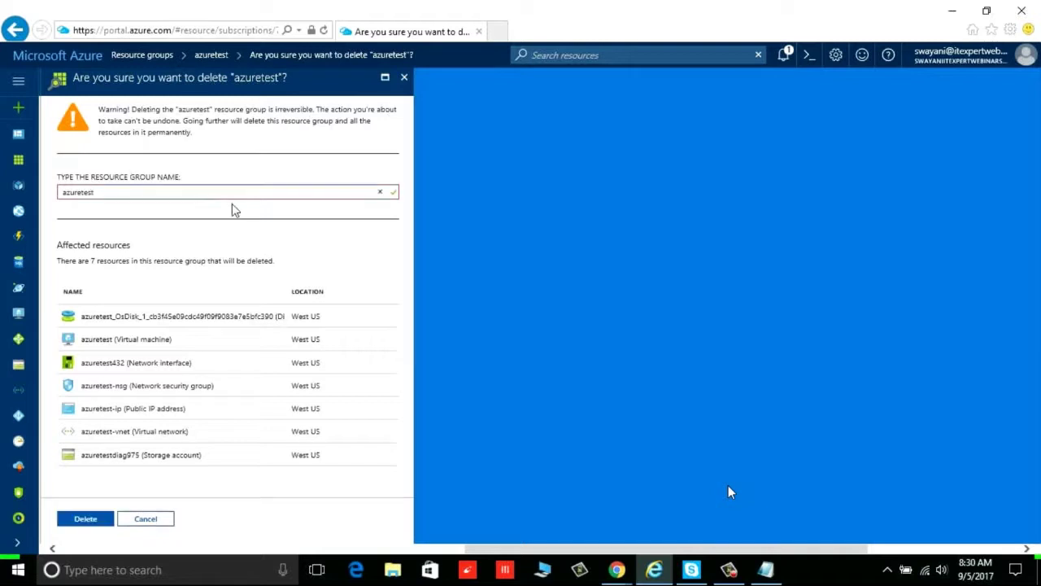
{"action": "left_click", "coordinate": [262, 80]}
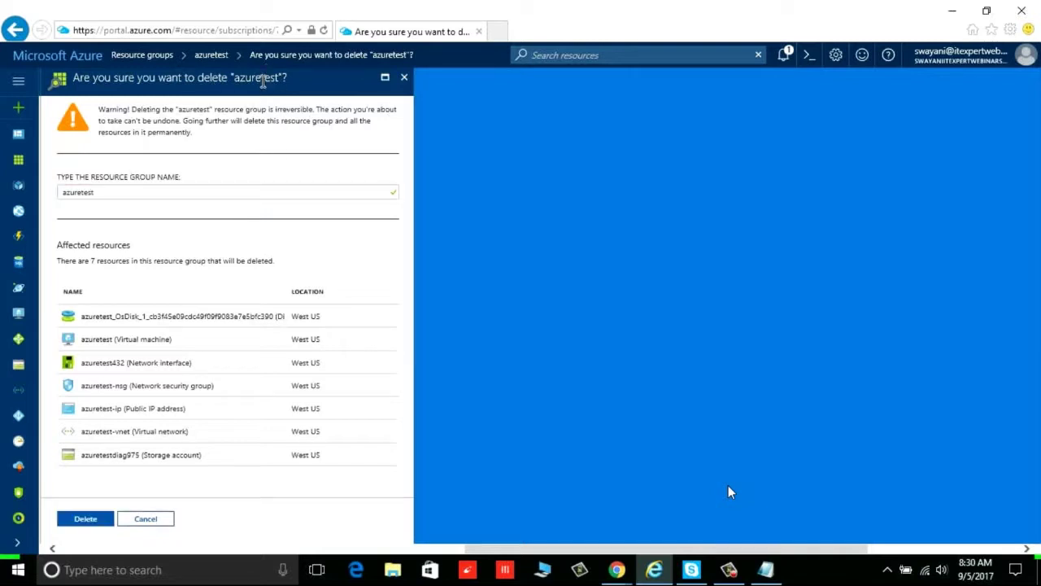
{"action": "left_click", "coordinate": [80, 520]}
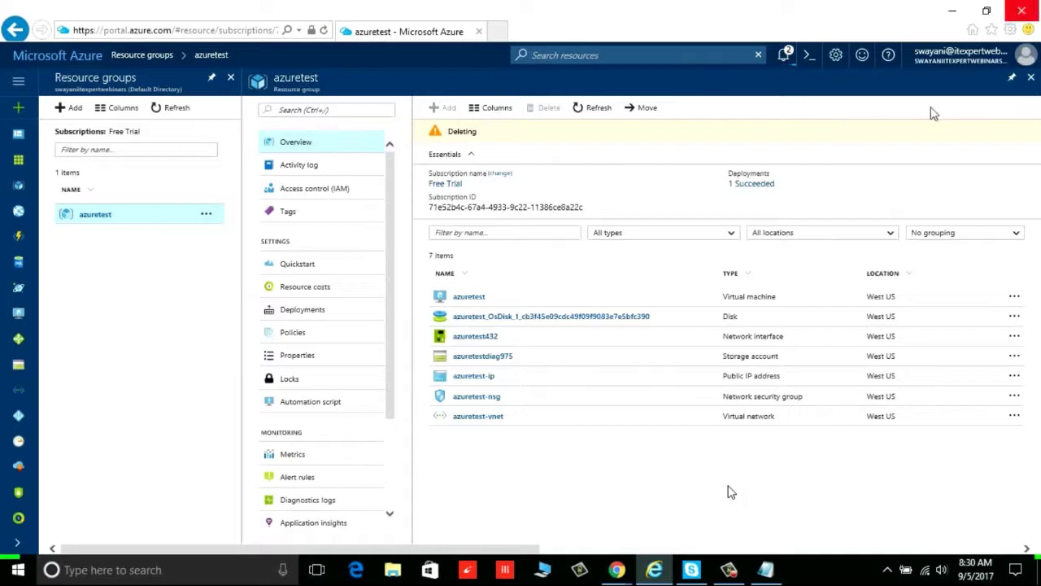
{"action": "left_click", "coordinate": [1031, 78]}
Unpin the azuretest tile from the Azure Training Webinar dashboard and open + New
{"action": "left_click", "coordinate": [1031, 77]}
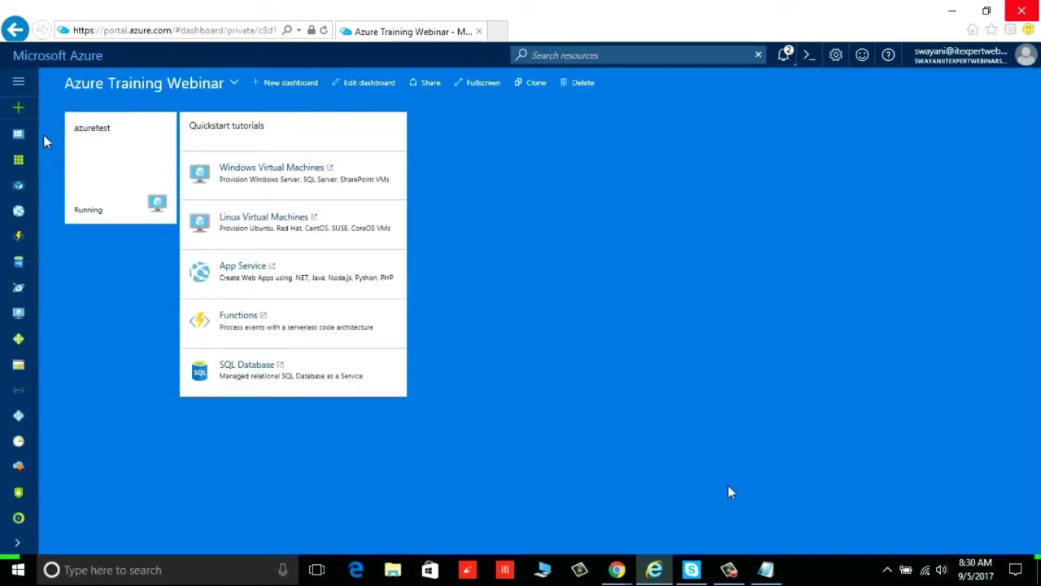
{"action": "left_click", "coordinate": [350, 83]}
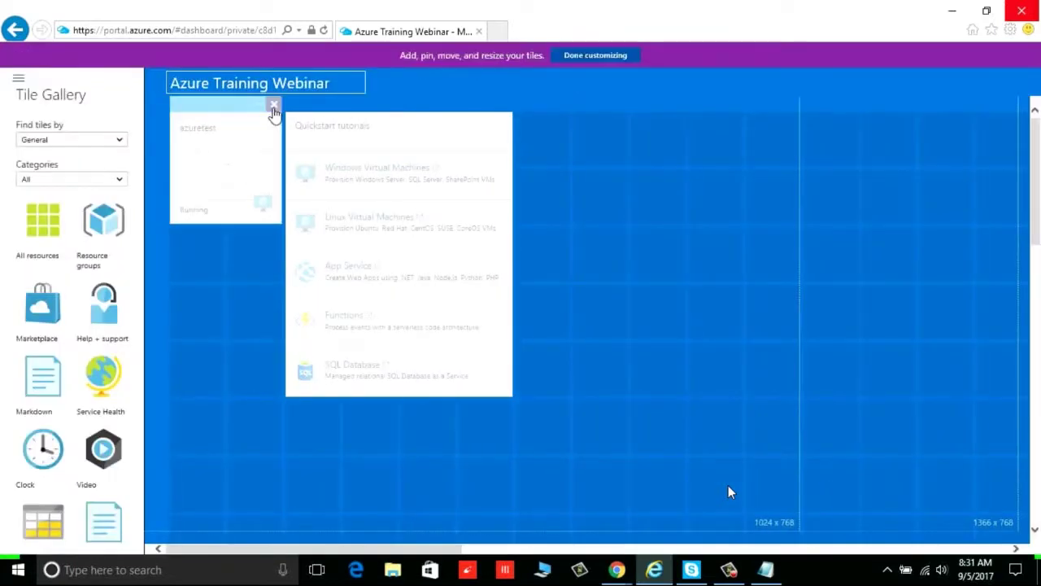
{"action": "left_click", "coordinate": [274, 105]}
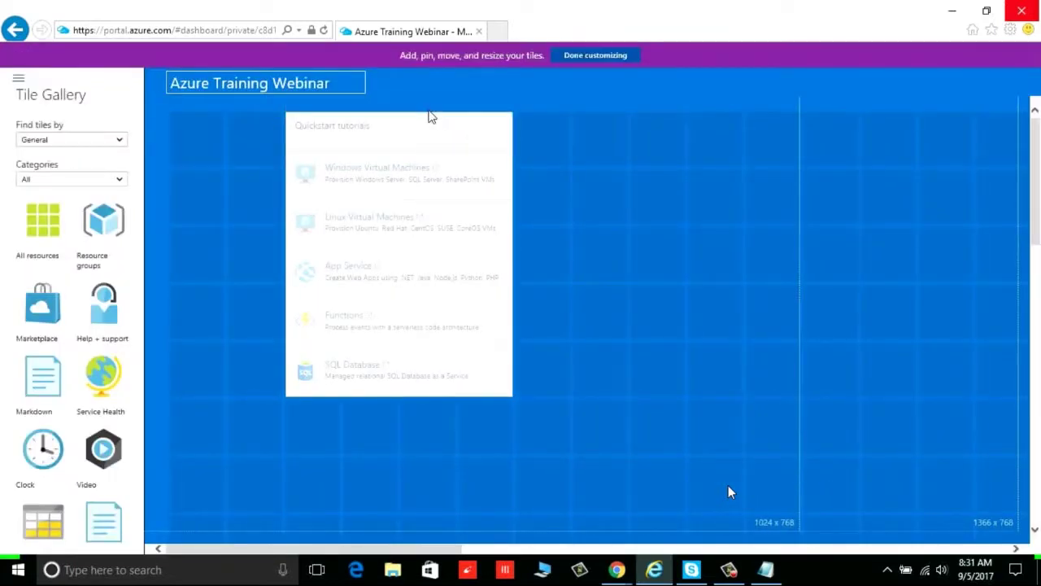
{"action": "left_click", "coordinate": [571, 57]}
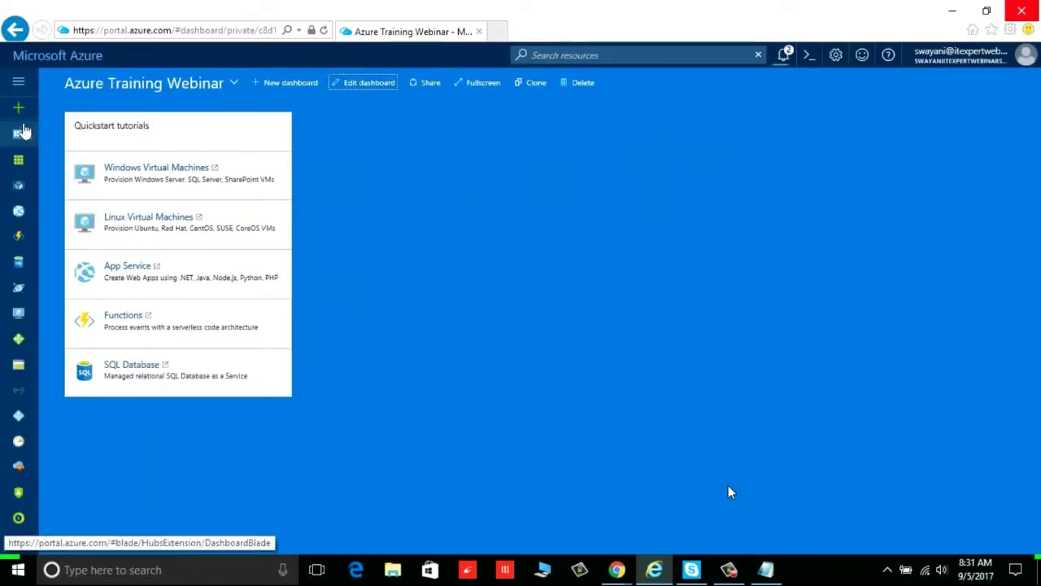
{"action": "left_click", "coordinate": [20, 111]}
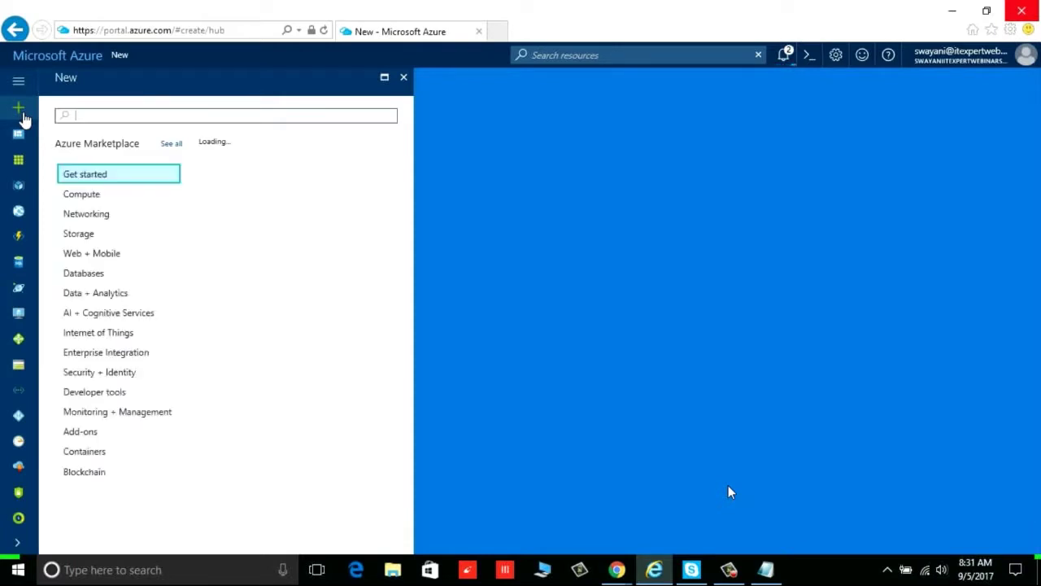
{"action": "left_click", "coordinate": [84, 273]}
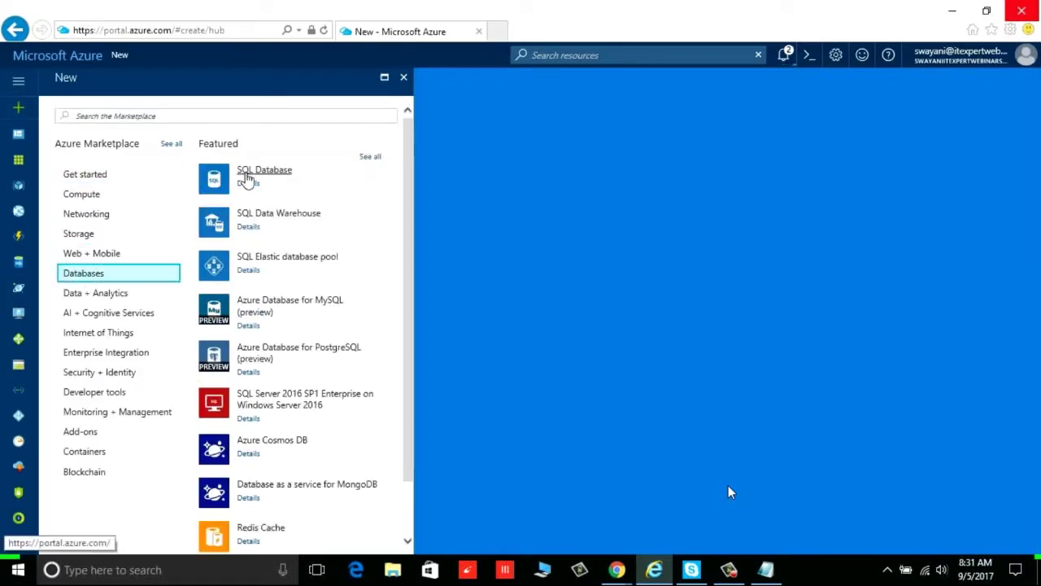
{"action": "left_click", "coordinate": [246, 175]}
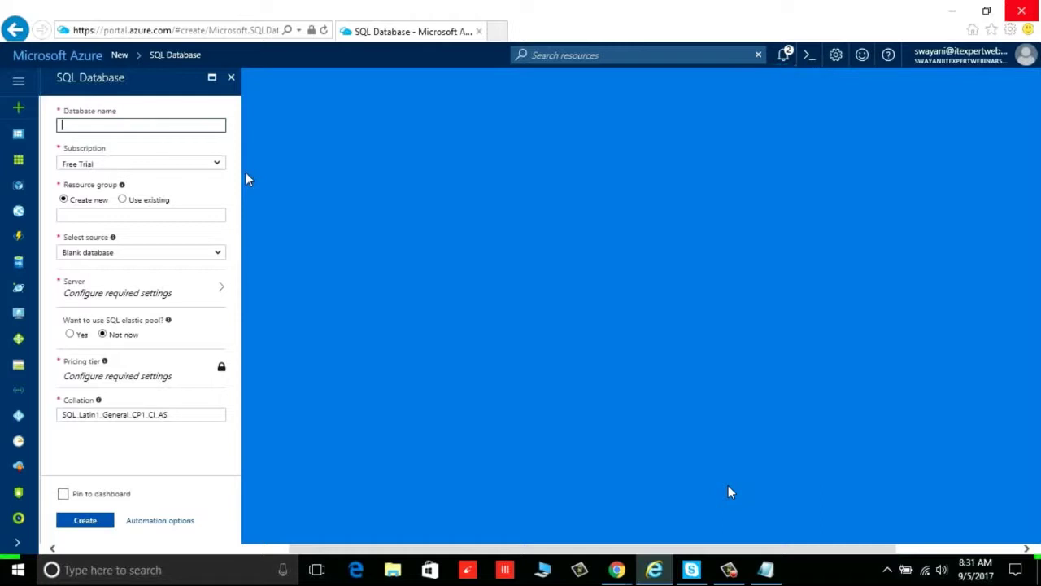
{"action": "left_click", "coordinate": [232, 81]}
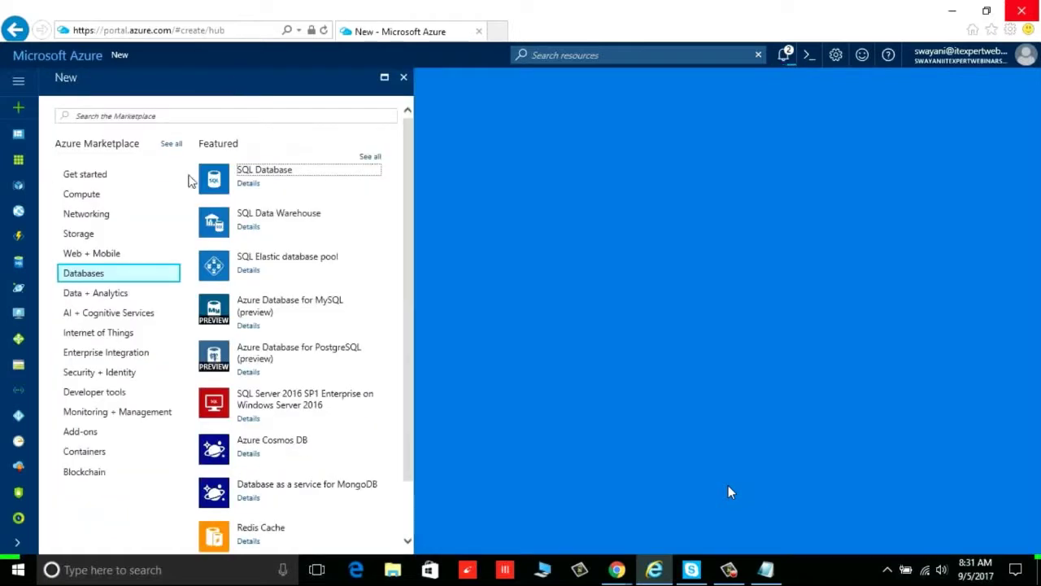
{"action": "left_click", "coordinate": [117, 257]}
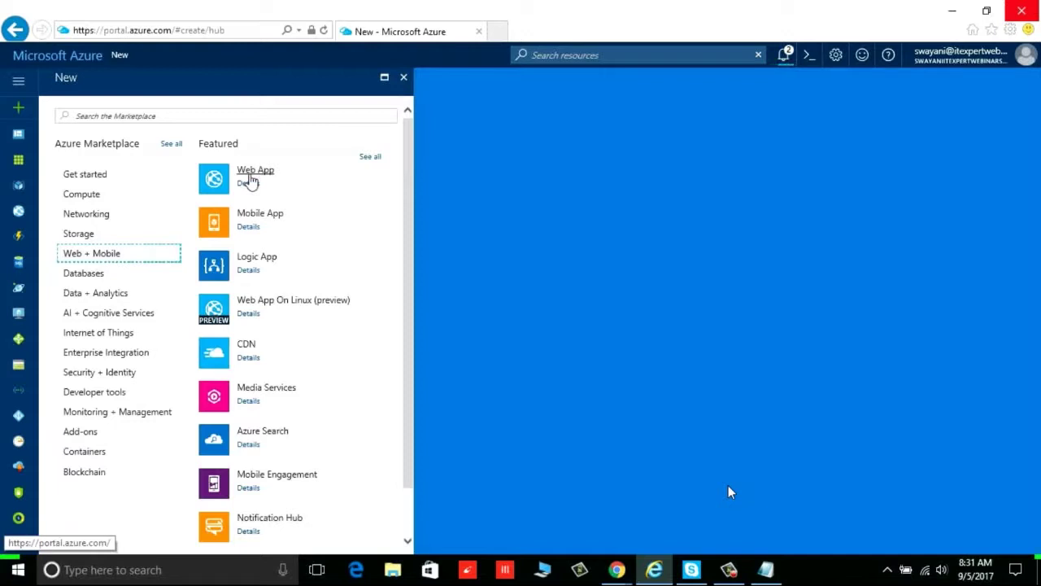
{"action": "left_click", "coordinate": [114, 337]}
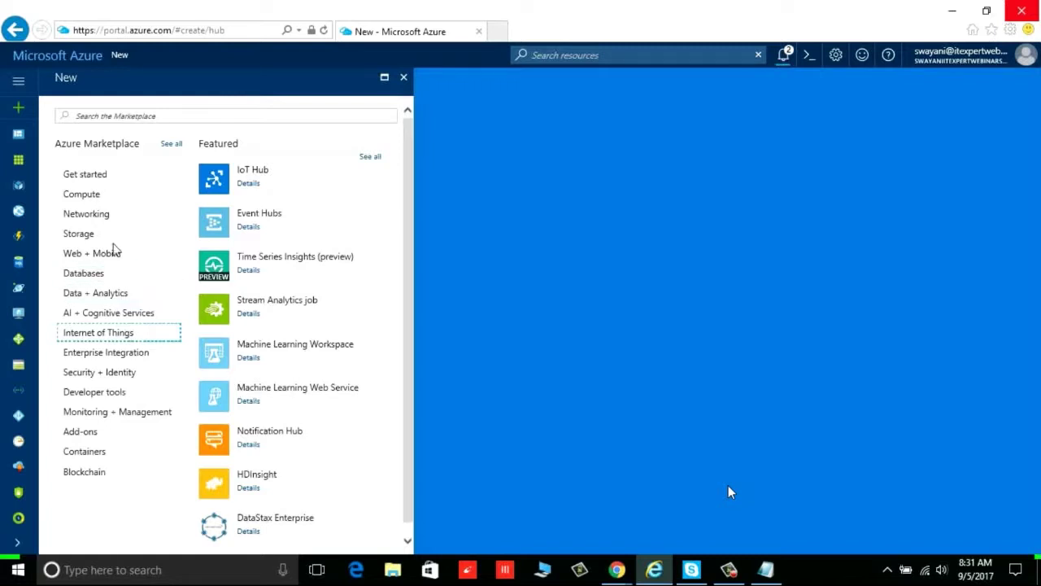
{"action": "left_click", "coordinate": [104, 221]}
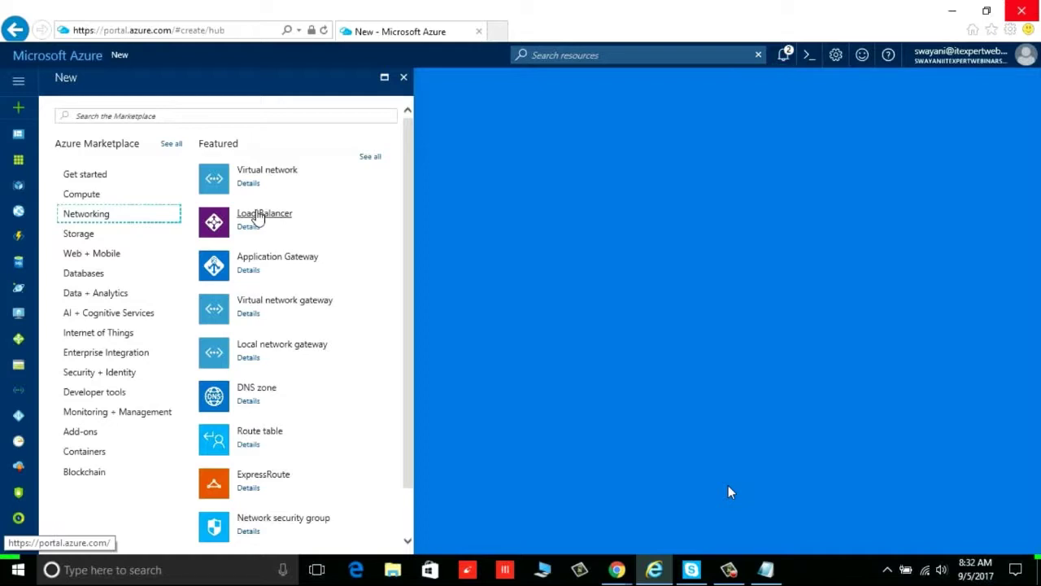
{"action": "left_click", "coordinate": [91, 236]}
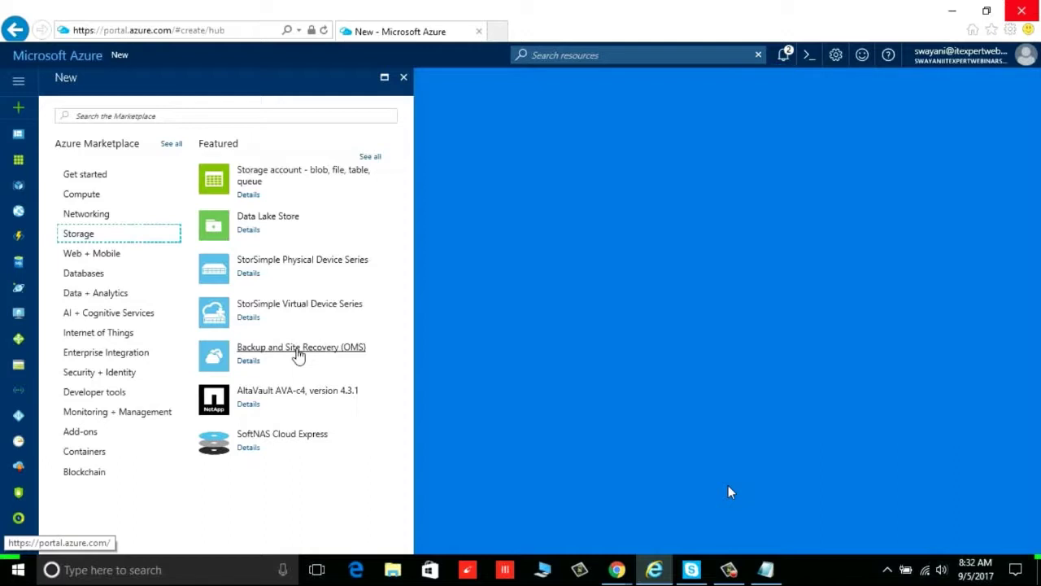
{"action": "left_click", "coordinate": [148, 316]}
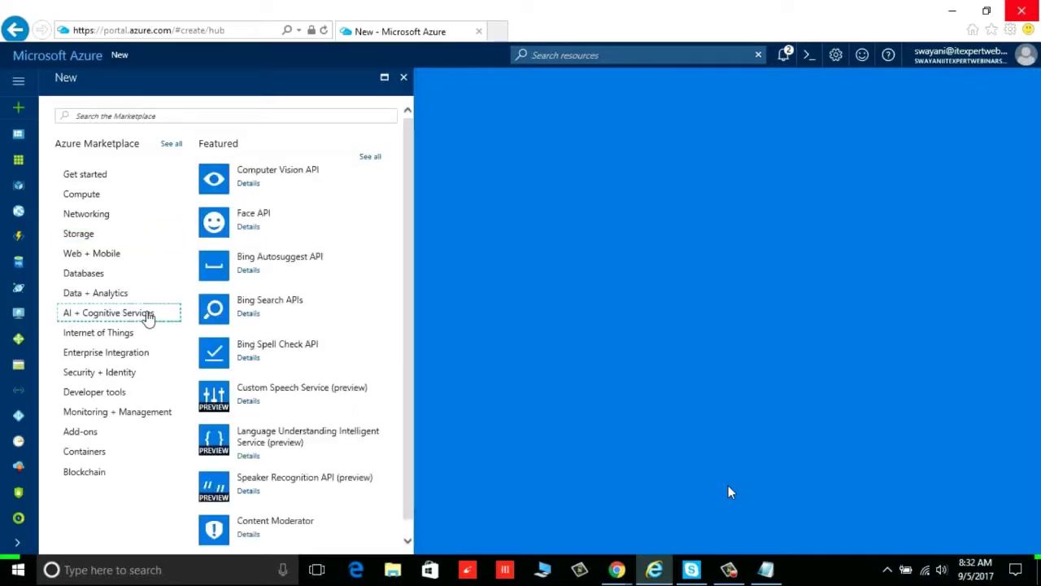
{"action": "left_click", "coordinate": [103, 393]}
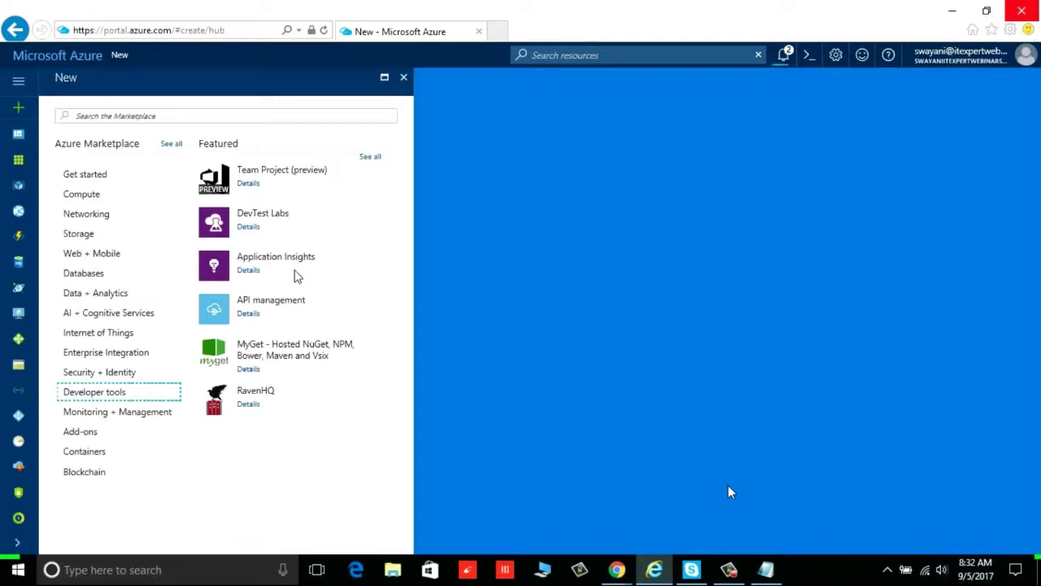
{"action": "left_click", "coordinate": [155, 417]}
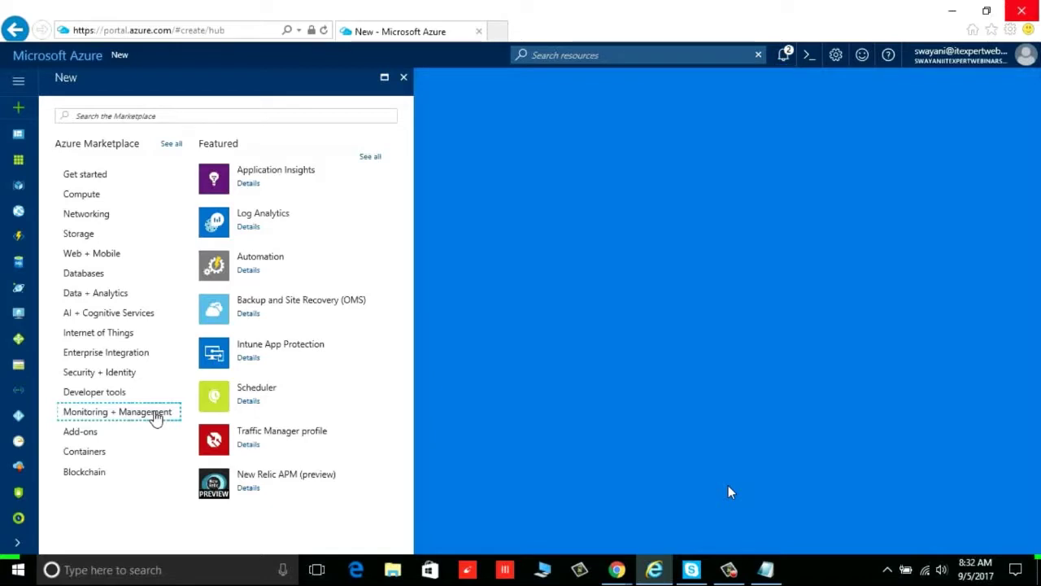
{"action": "left_click", "coordinate": [117, 296]}
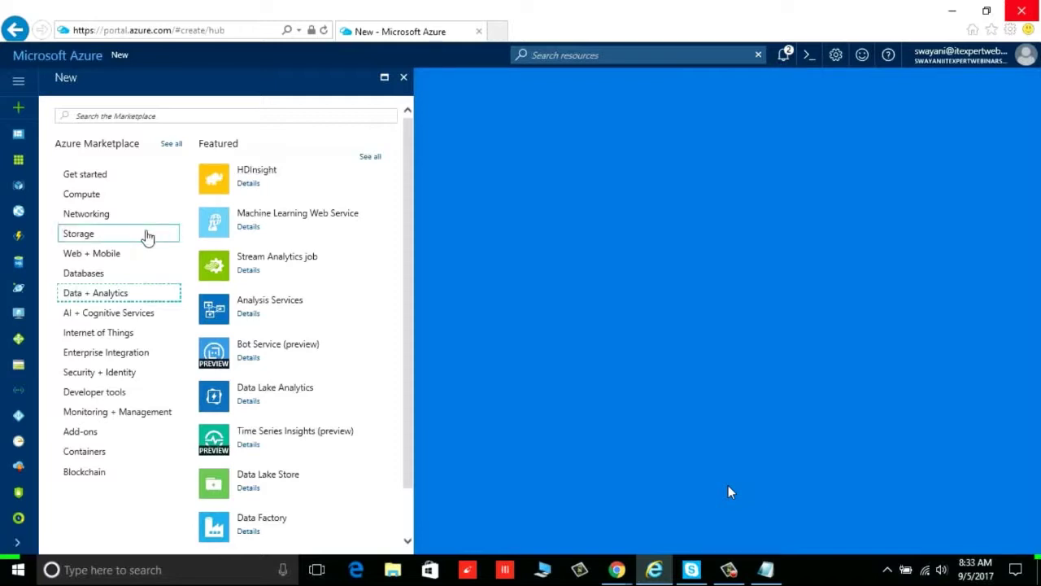
{"action": "left_click", "coordinate": [112, 459]}
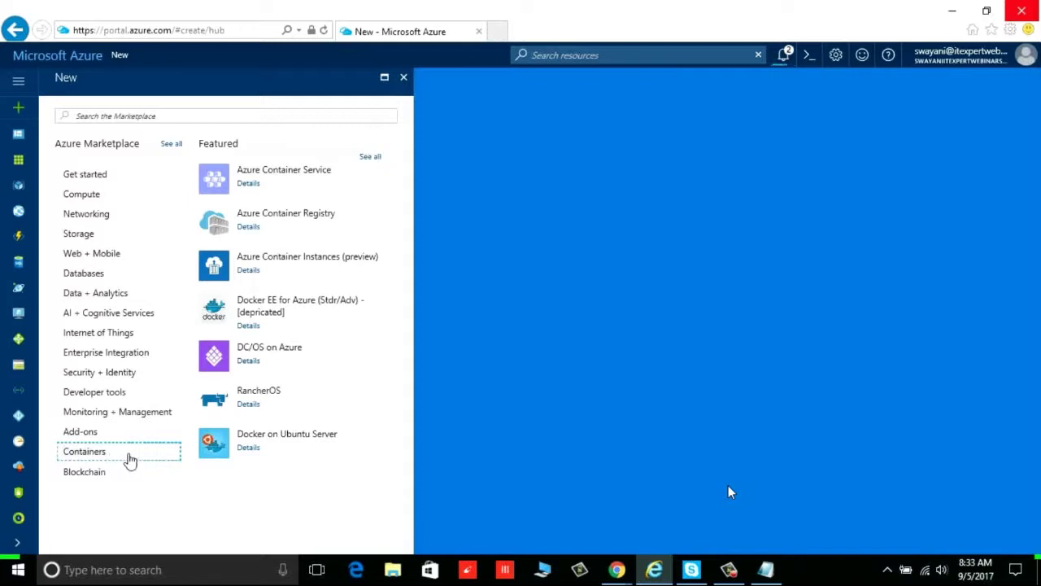
{"action": "left_click", "coordinate": [135, 356]}
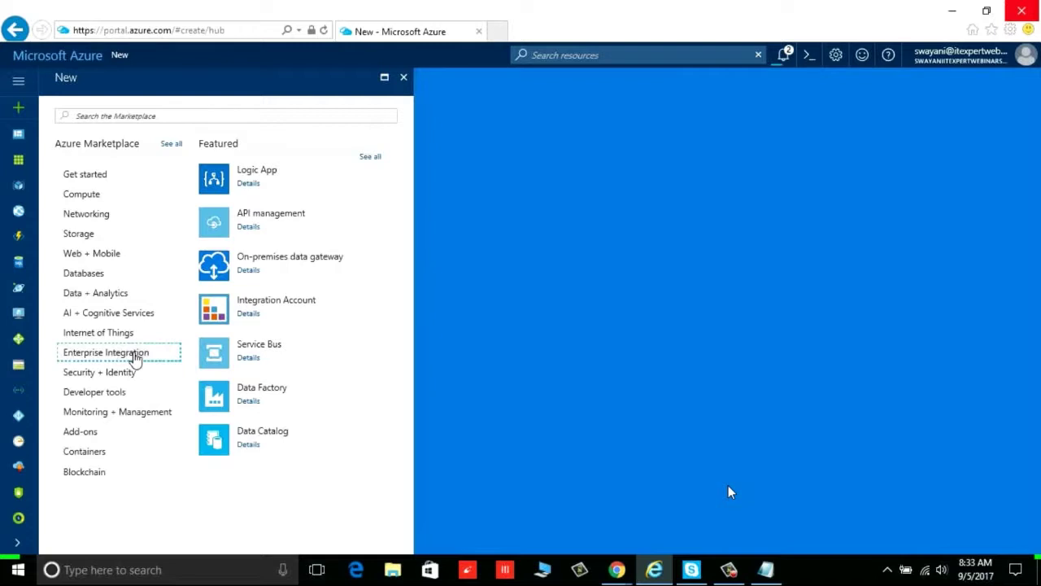
{"action": "left_click", "coordinate": [128, 372]}
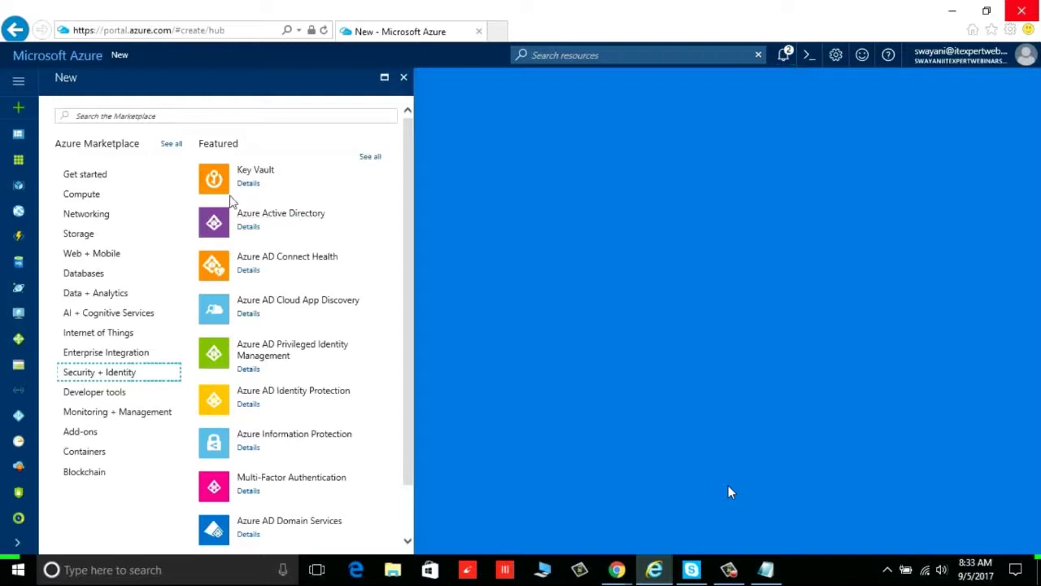
{"action": "left_click", "coordinate": [103, 183]}
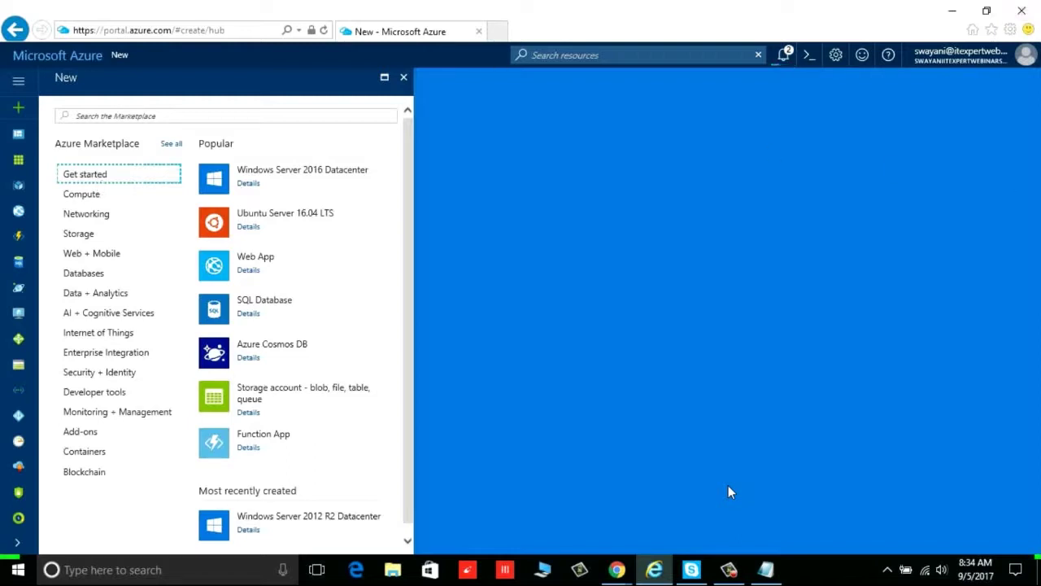
{"action": "left_click", "coordinate": [730, 492]}
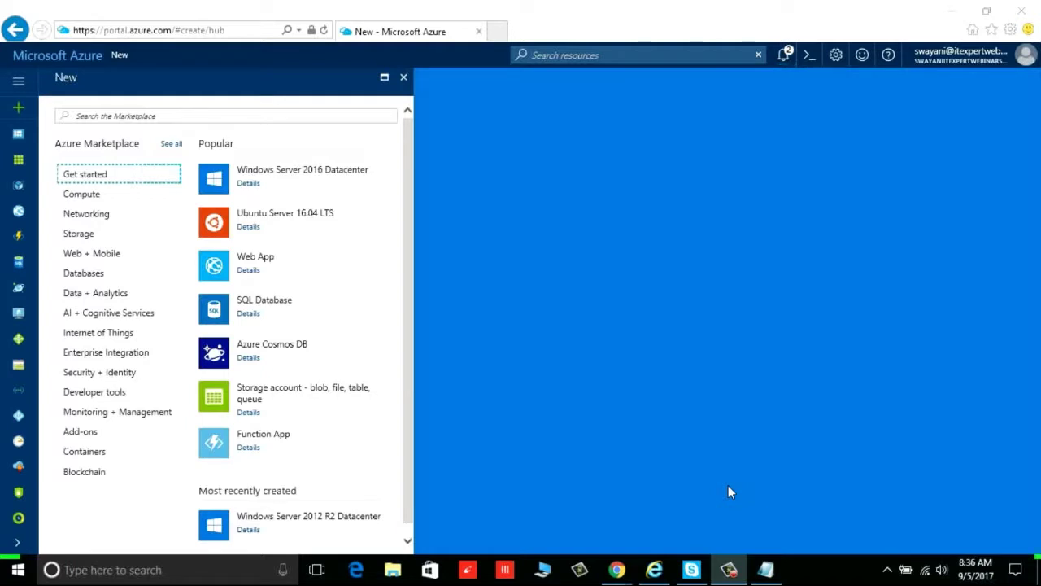
Confirm in Notifications that the azuretest deletion is still running, then switch to Chrome
{"action": "left_click", "coordinate": [784, 55]}
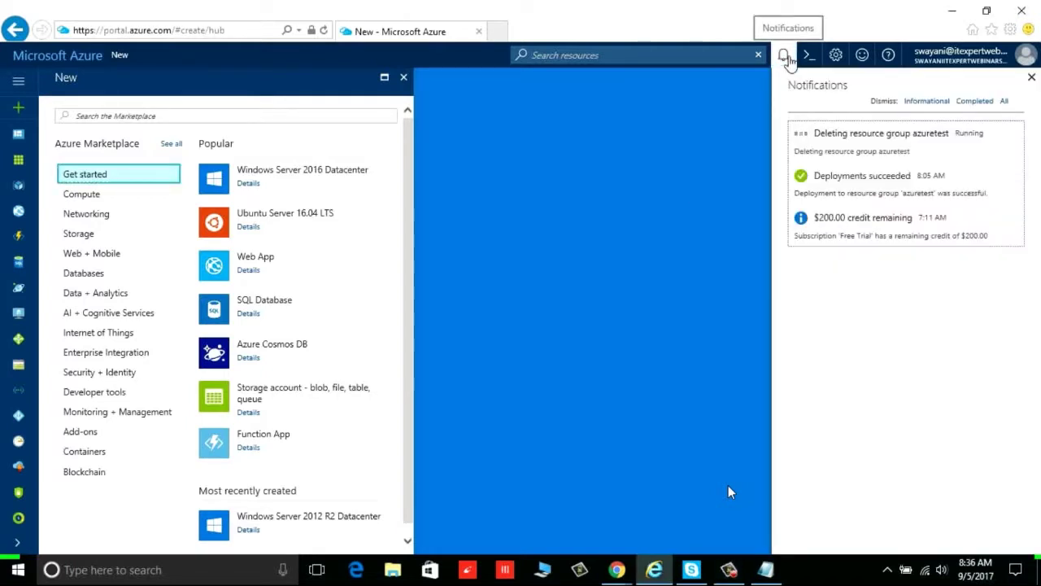
{"action": "left_click", "coordinate": [786, 57]}
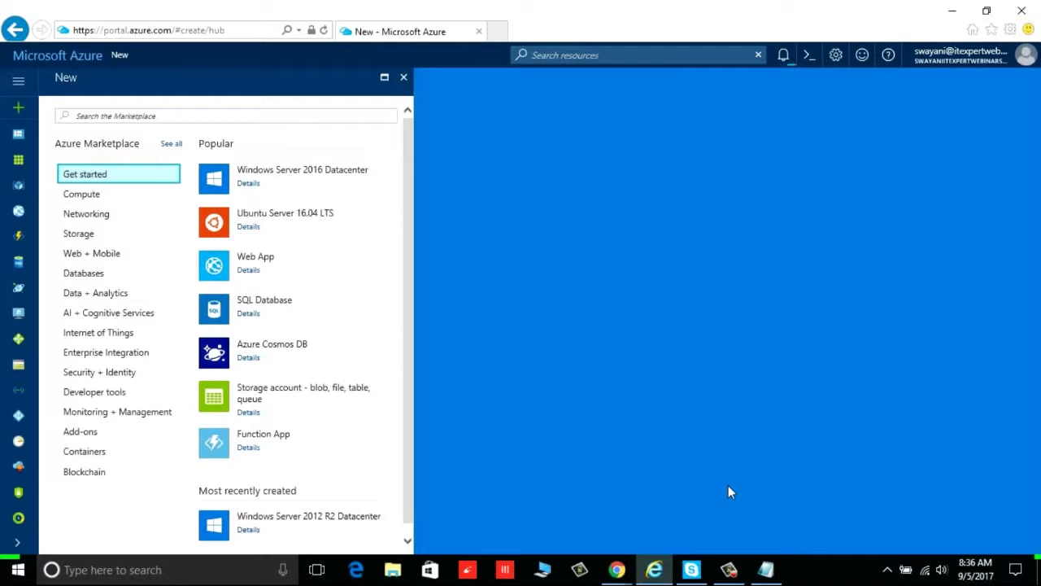
{"action": "key", "text": "alt+Tab"}
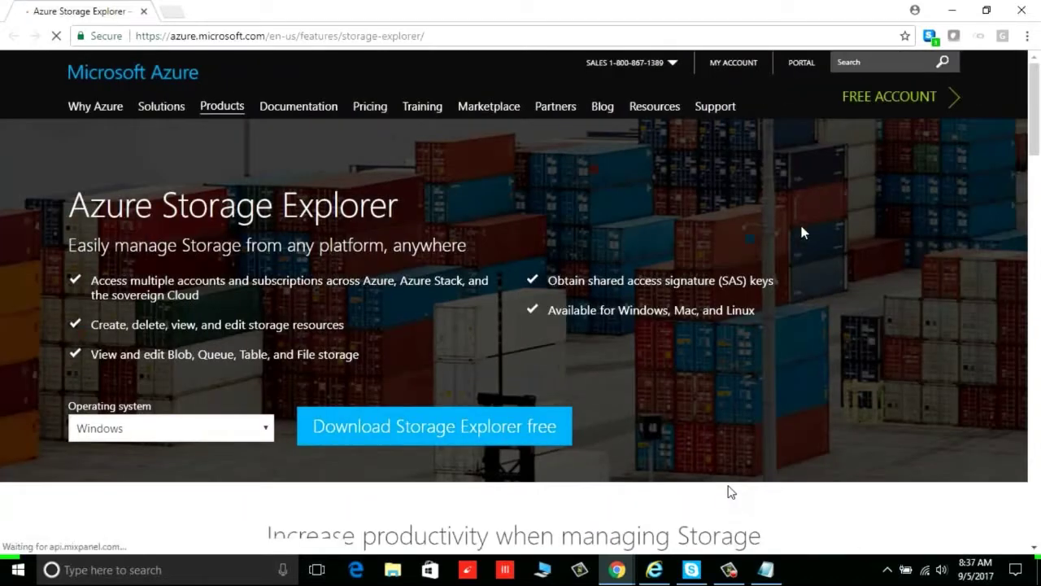
Download the free Windows StorageExplorer.exe installer and launch it from the download bar
{"action": "left_click", "coordinate": [442, 436]}
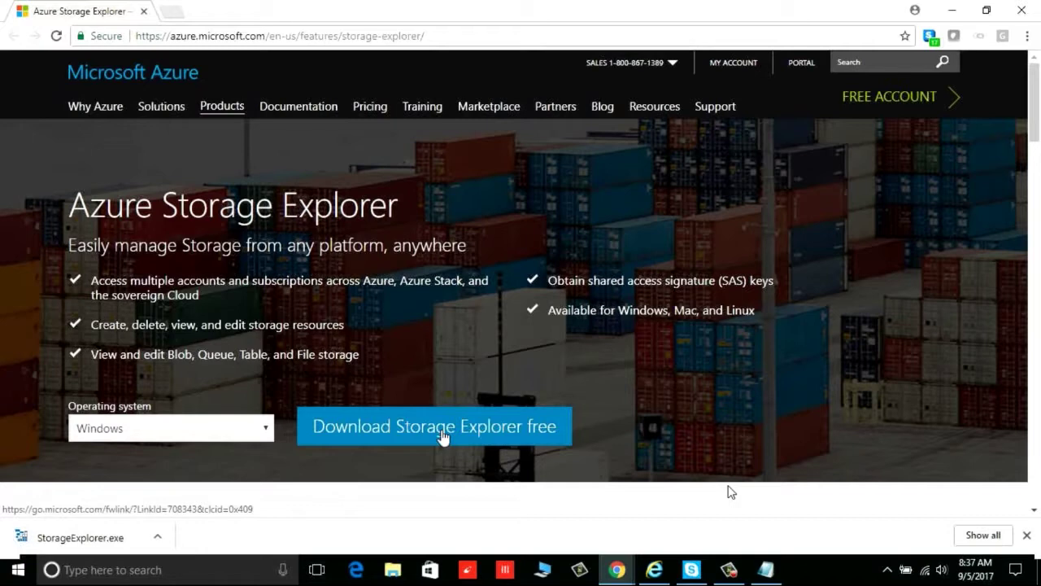
{"action": "left_click", "coordinate": [101, 537]}
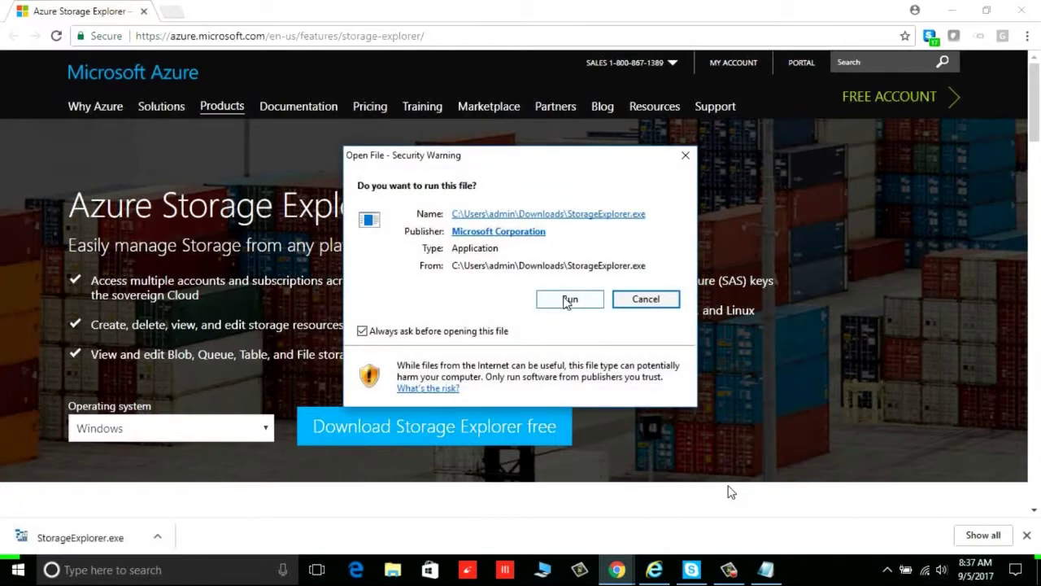
Run StorageExplorer.exe, accept the licence, keep default folders, and finish installing with launch enabled
{"action": "left_click", "coordinate": [568, 300]}
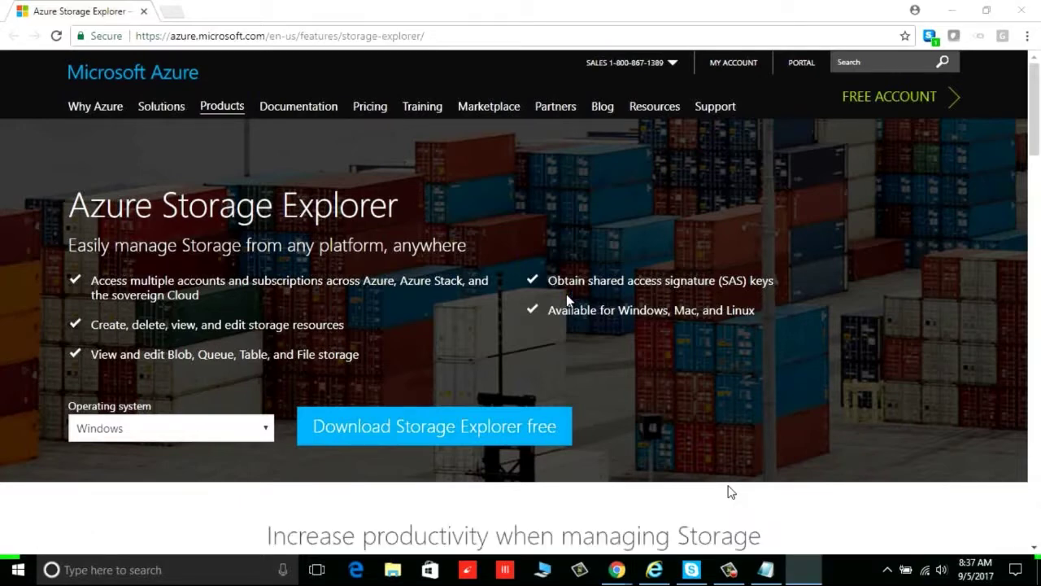
{"action": "left_click", "coordinate": [448, 364]}
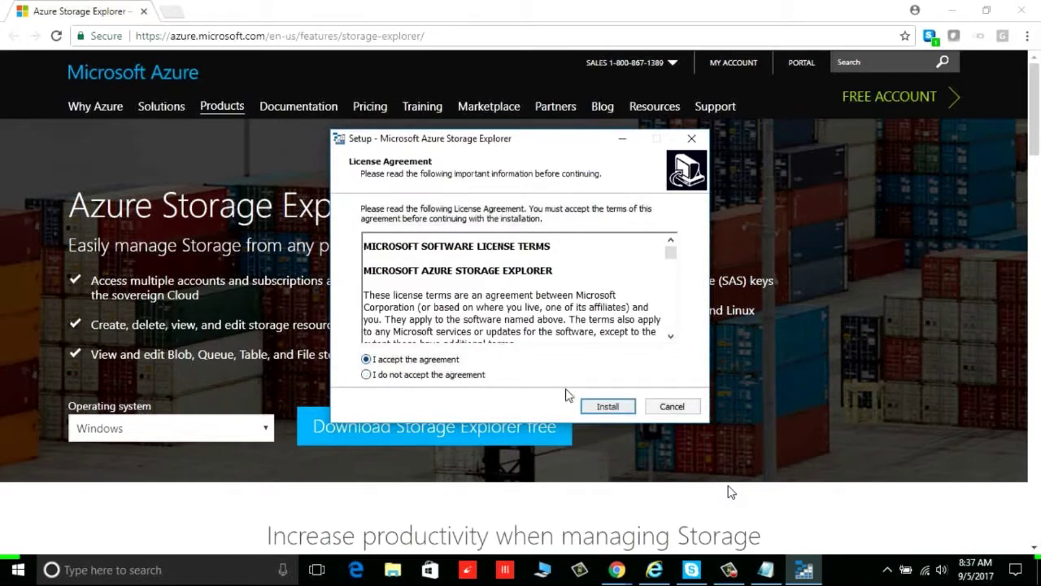
{"action": "left_click", "coordinate": [609, 407]}
{"action": "left_click", "coordinate": [609, 406]}
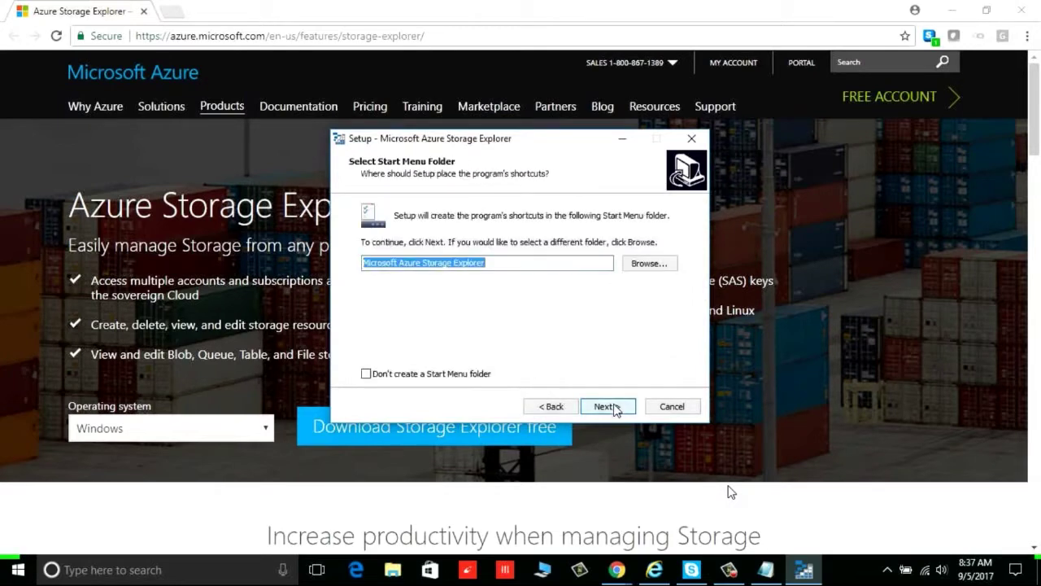
{"action": "left_click", "coordinate": [616, 407]}
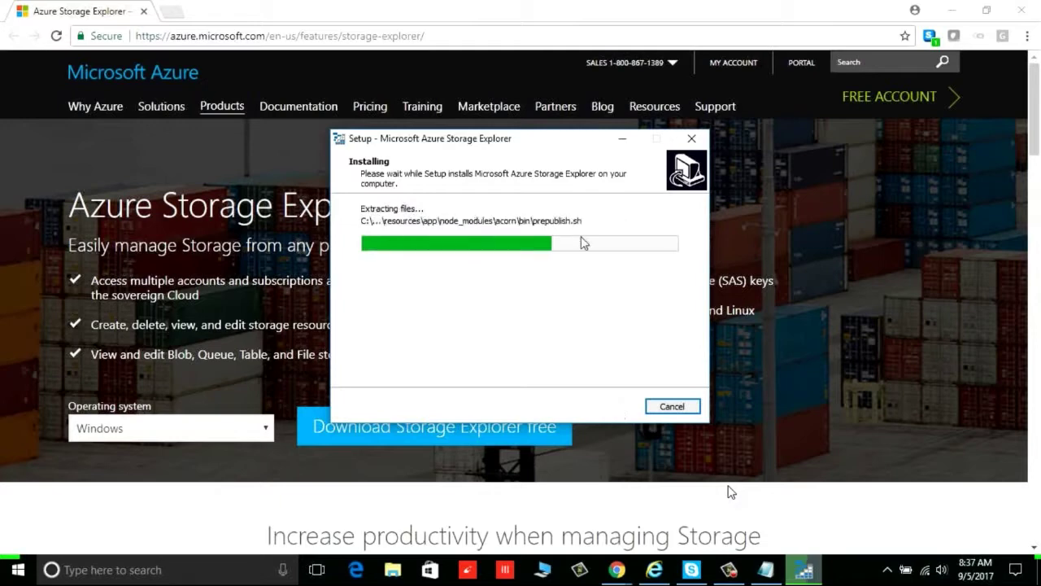
{"action": "left_click_drag", "start_coordinate": [665, 112], "coordinate": [677, 110]}
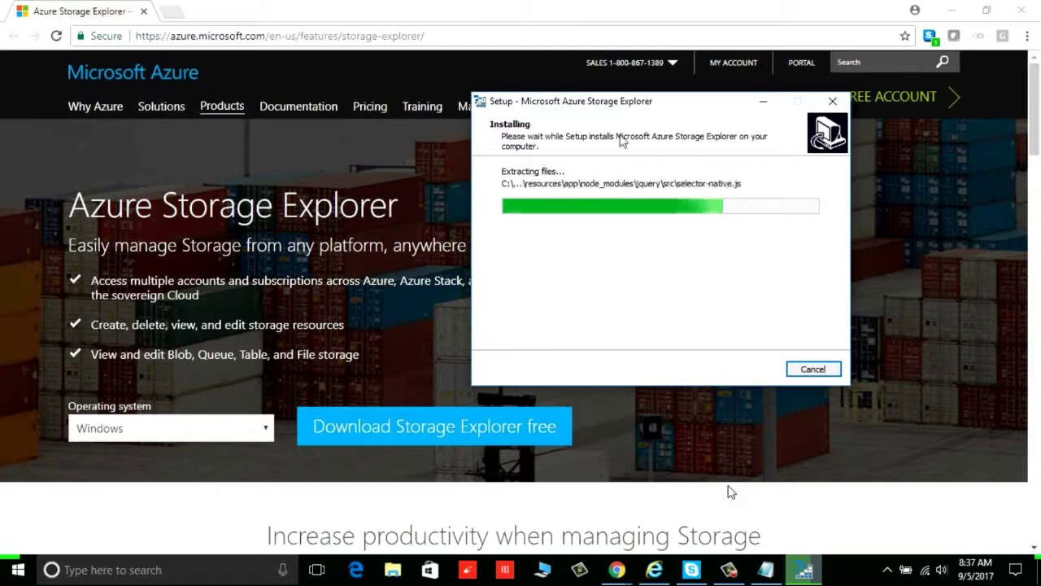
{"action": "left_click_drag", "start_coordinate": [643, 106], "coordinate": [559, 159]}
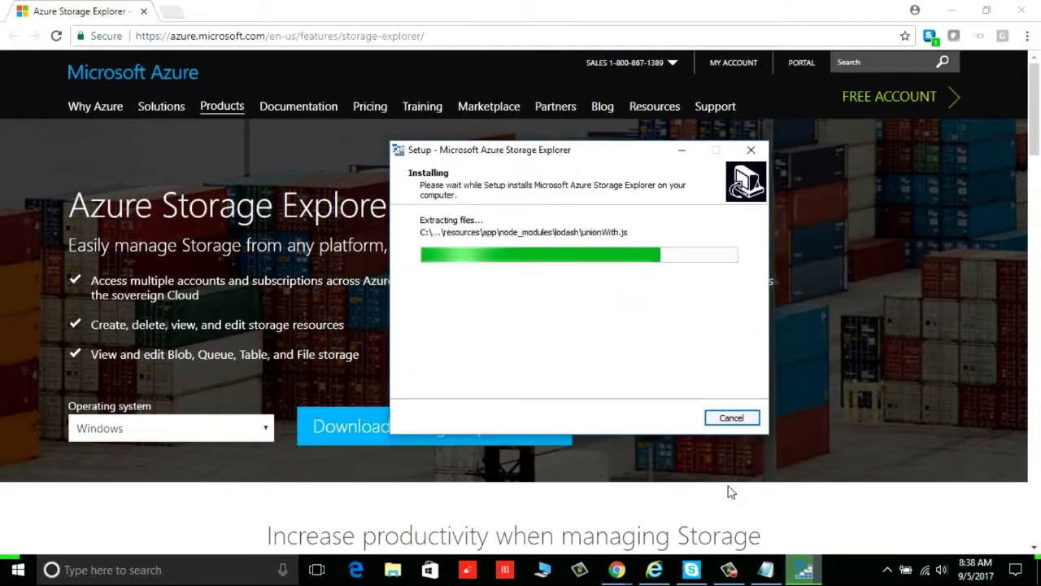
{"action": "left_click", "coordinate": [730, 492]}
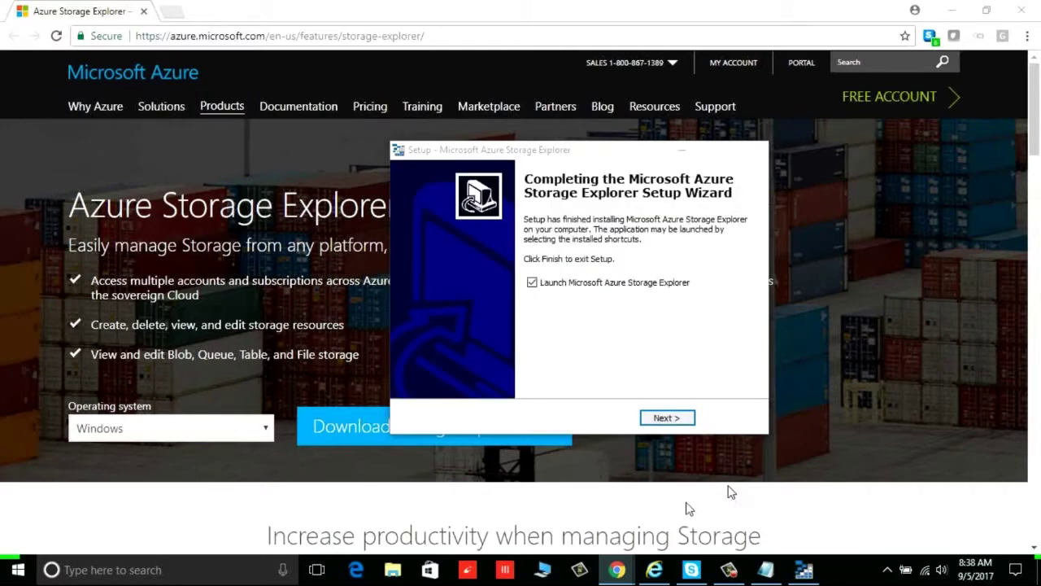
{"action": "left_click", "coordinate": [672, 421]}
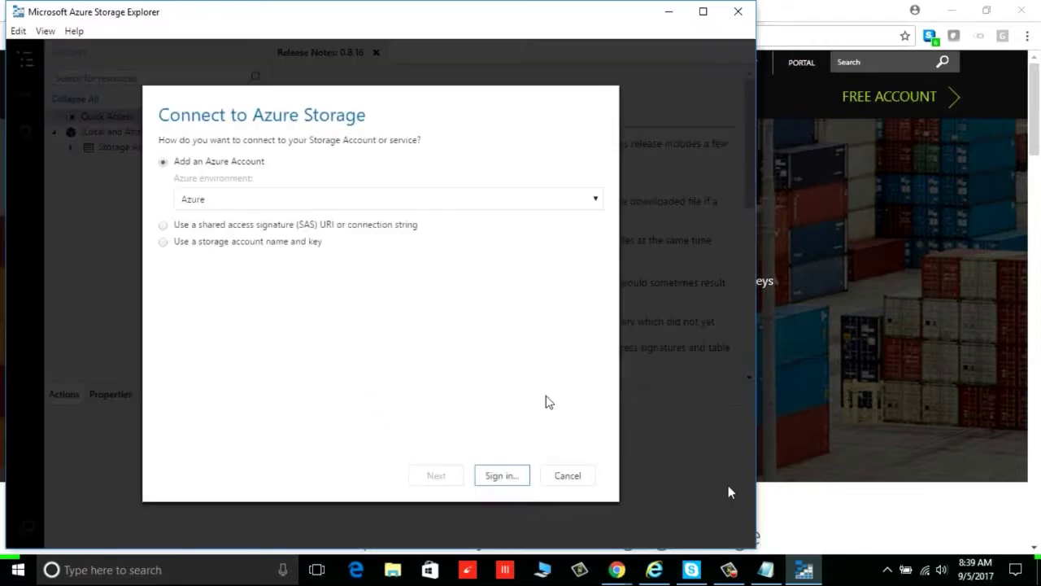
Keep 'Add an Azure Account' with the Azure environment and begin signing in
{"action": "left_click", "coordinate": [285, 209]}
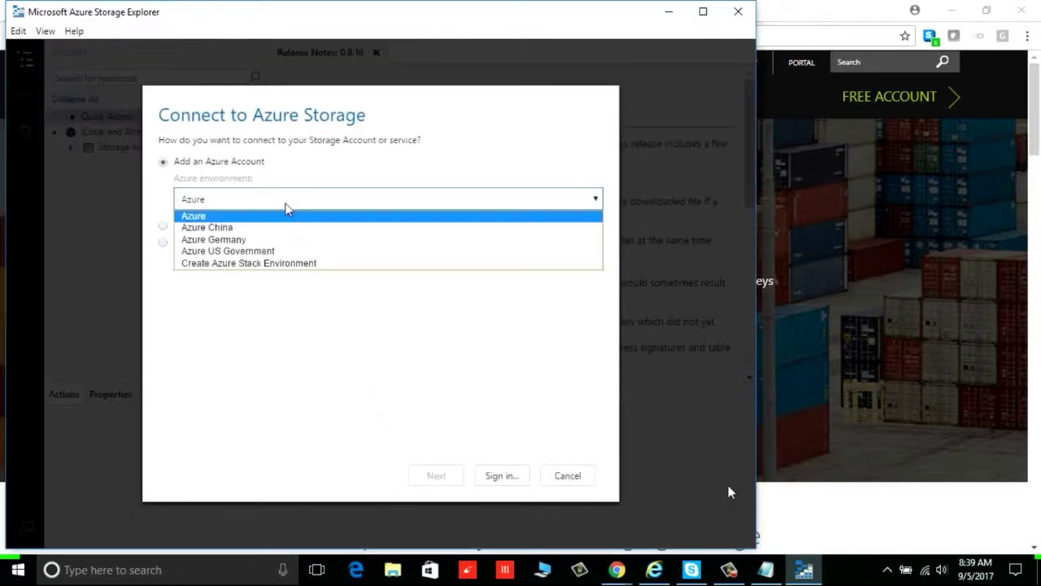
{"action": "left_click", "coordinate": [285, 209]}
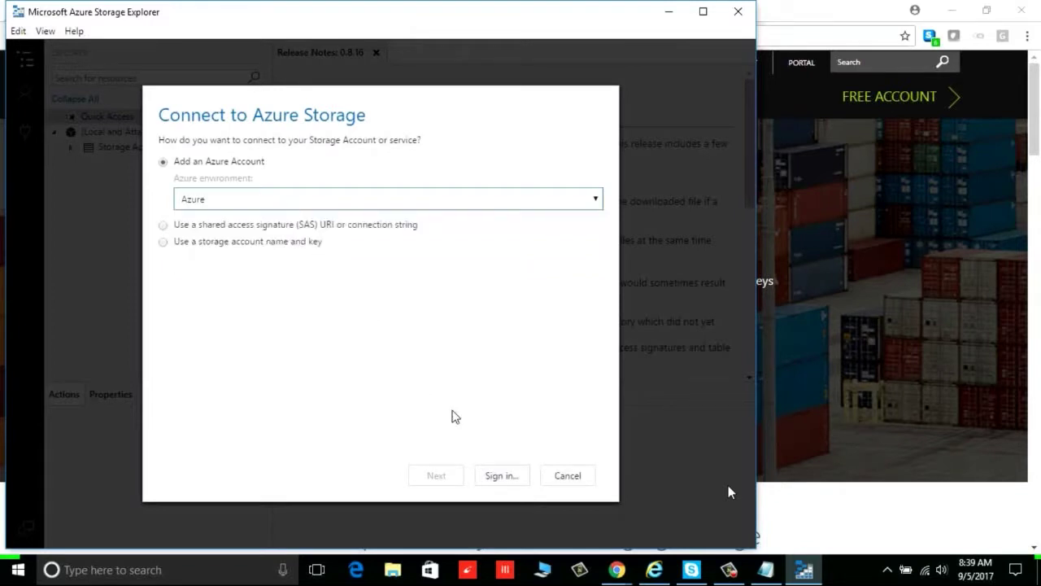
{"action": "left_click", "coordinate": [500, 478]}
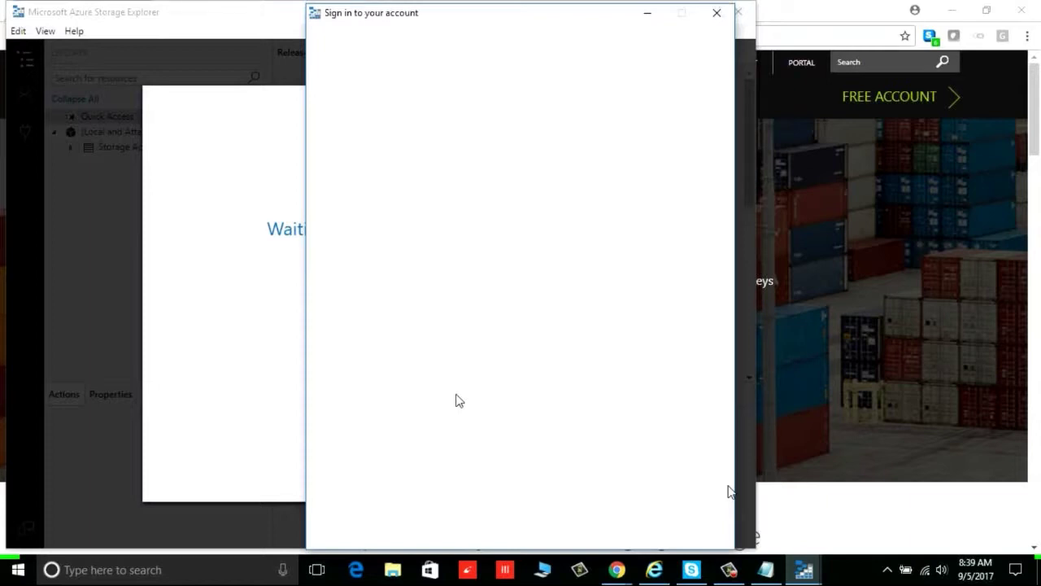
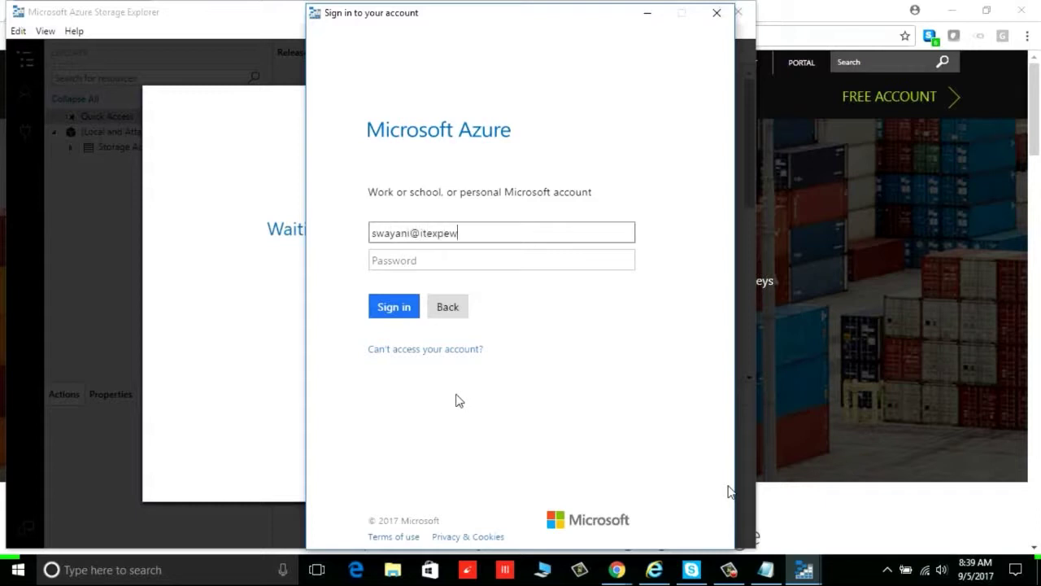
Sign in with the account e-mail and password, correcting typos in both
{"action": "key", "text": "Tab"}
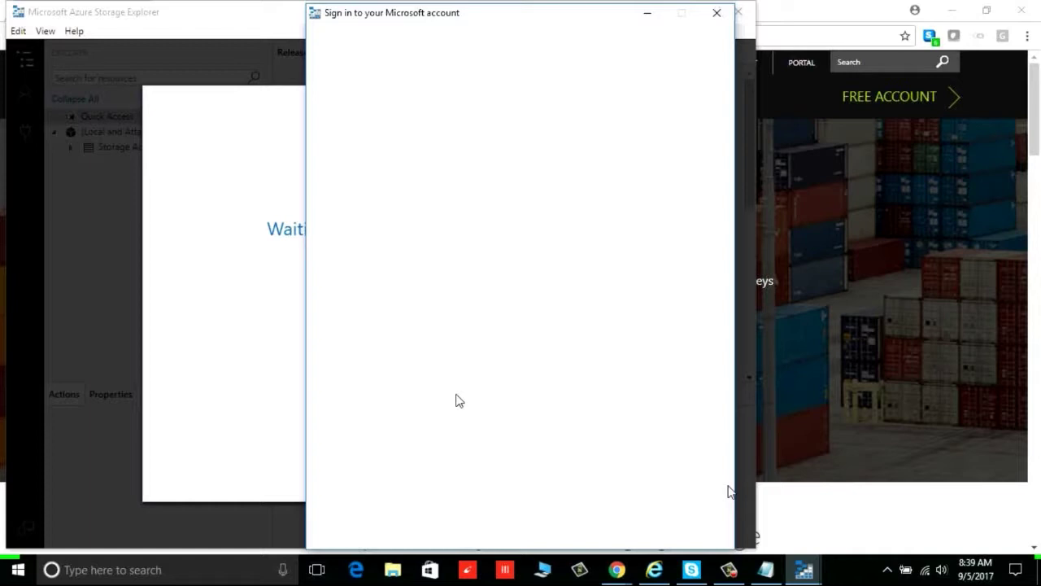
{"action": "type", "text": "••"}
{"action": "key", "text": "BackSpace"}
{"action": "type", "text": "•••••••"}
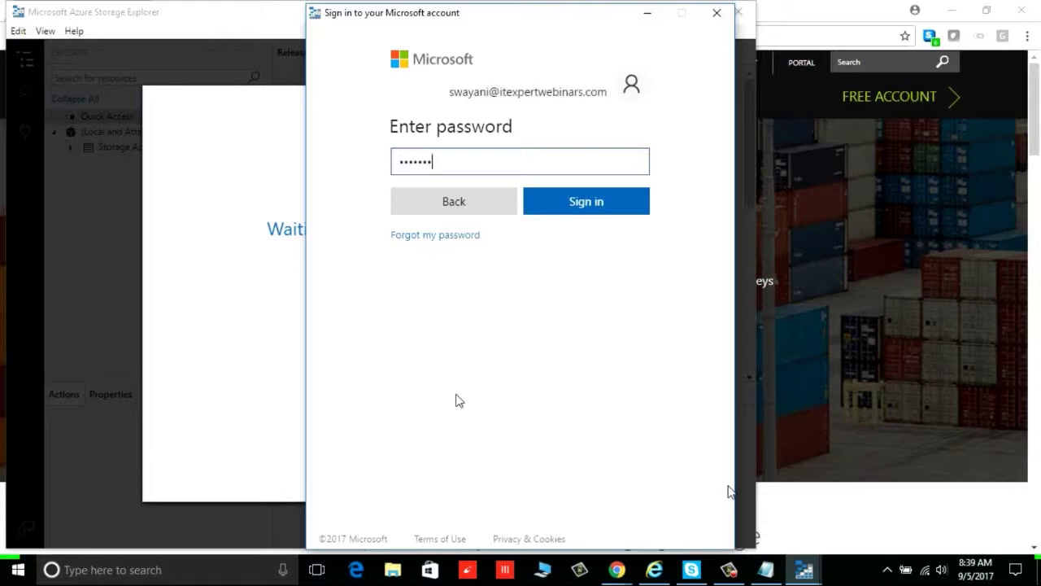
{"action": "type", "text": "••••"}
{"action": "key", "text": "Return"}
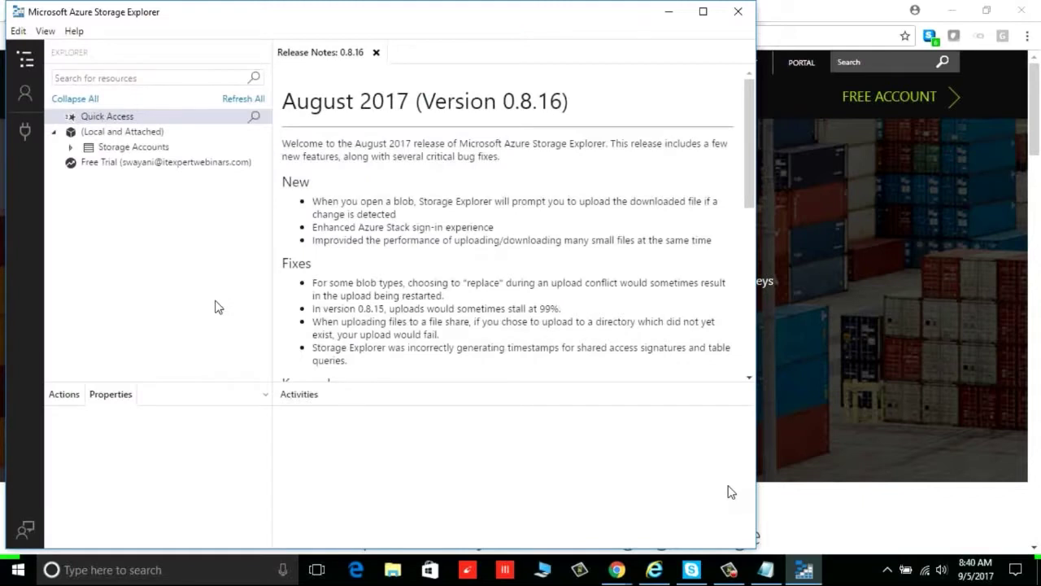
Expand Storage Accounts and (SAS-Attached Services), then review the File Shares actions
{"action": "left_click", "coordinate": [119, 149]}
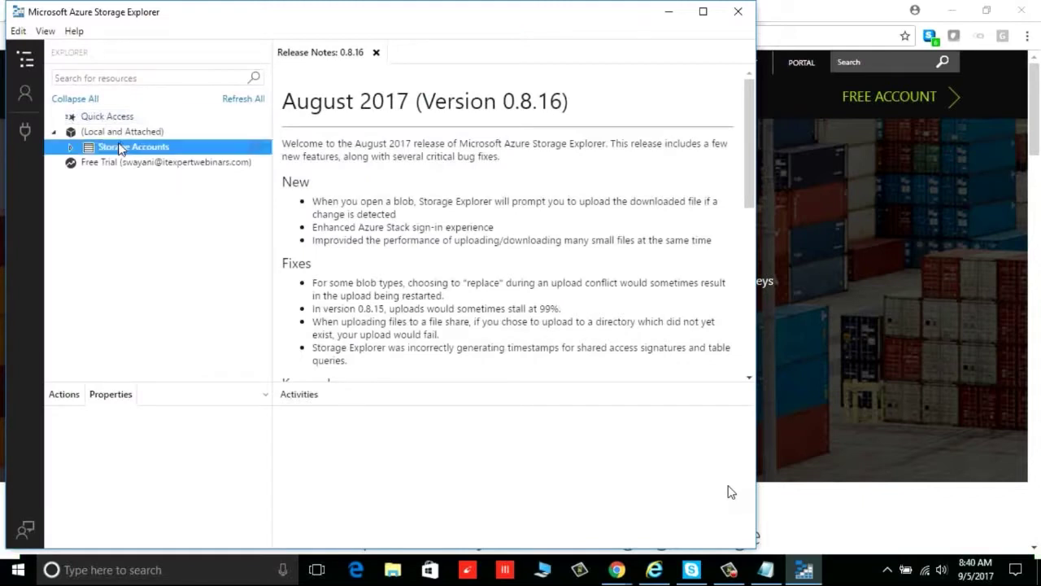
{"action": "left_click", "coordinate": [70, 149]}
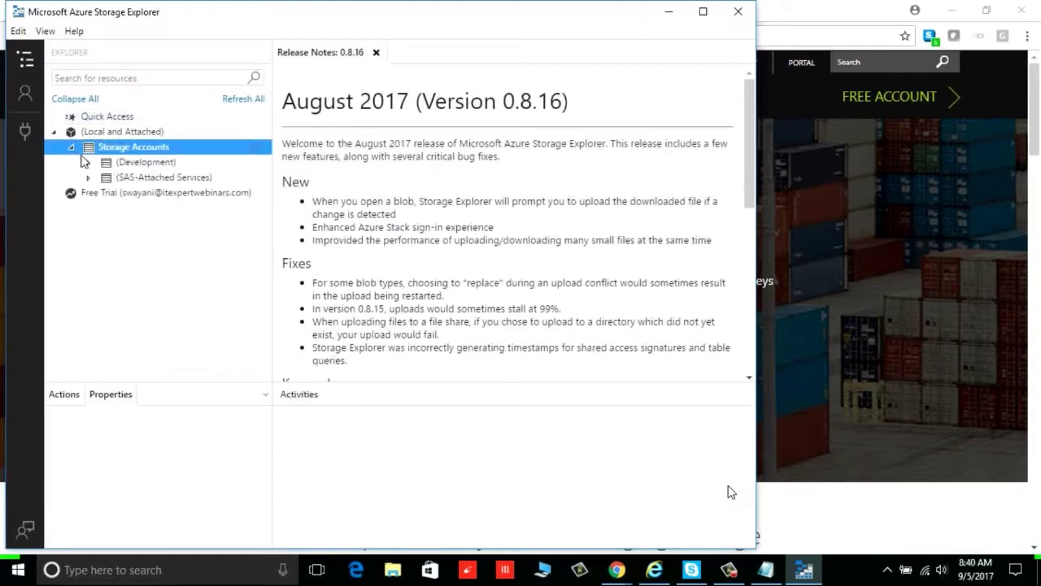
{"action": "left_click", "coordinate": [88, 178]}
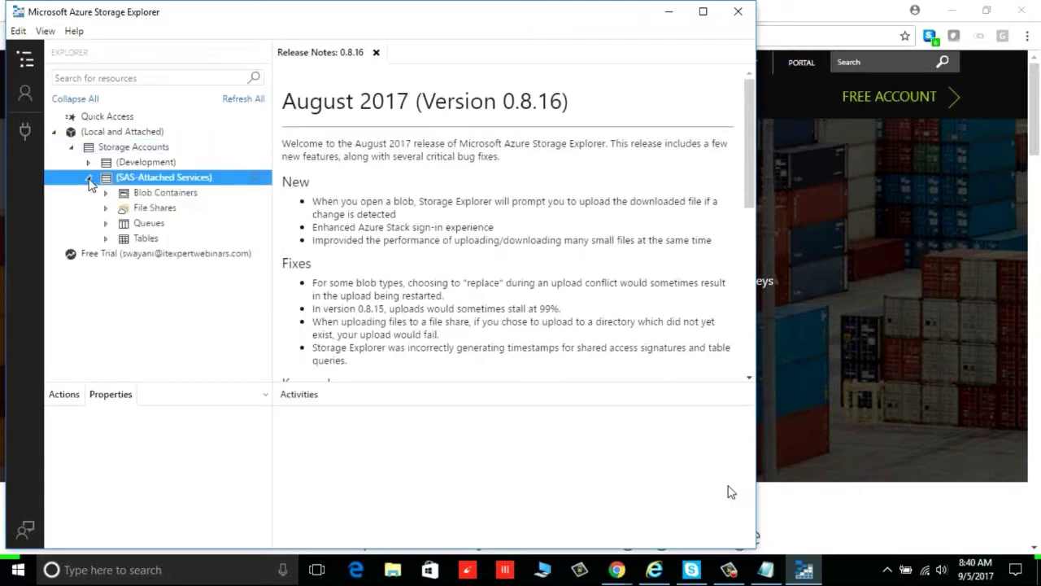
{"action": "left_click", "coordinate": [107, 209]}
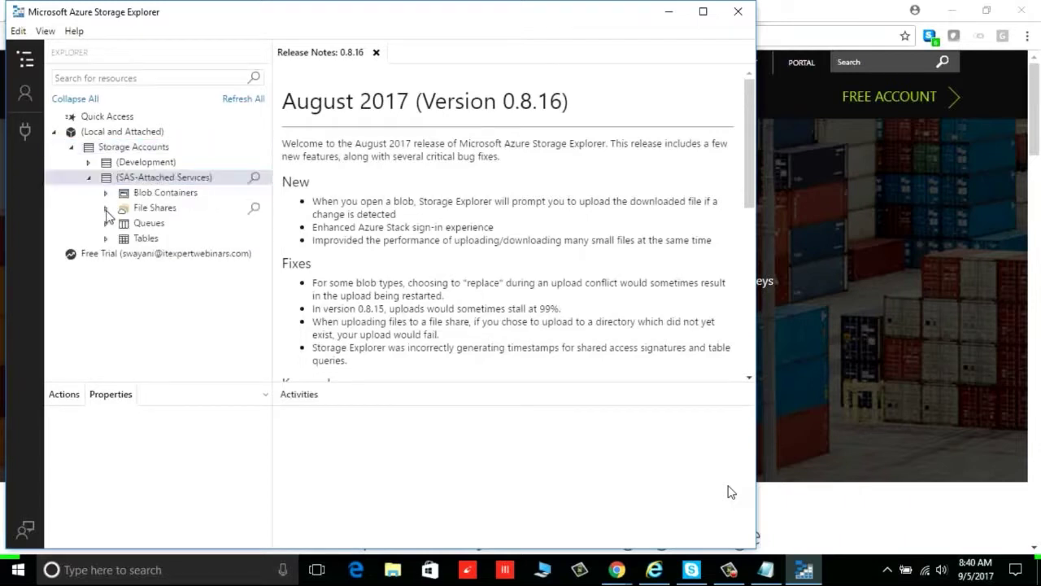
{"action": "right_click", "coordinate": [153, 210]}
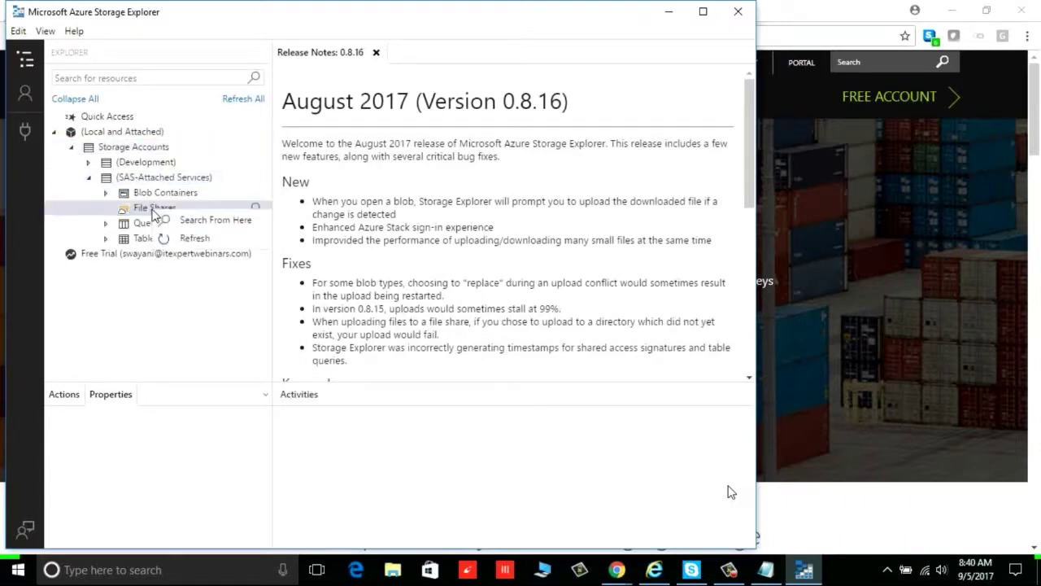
{"action": "left_click", "coordinate": [161, 319]}
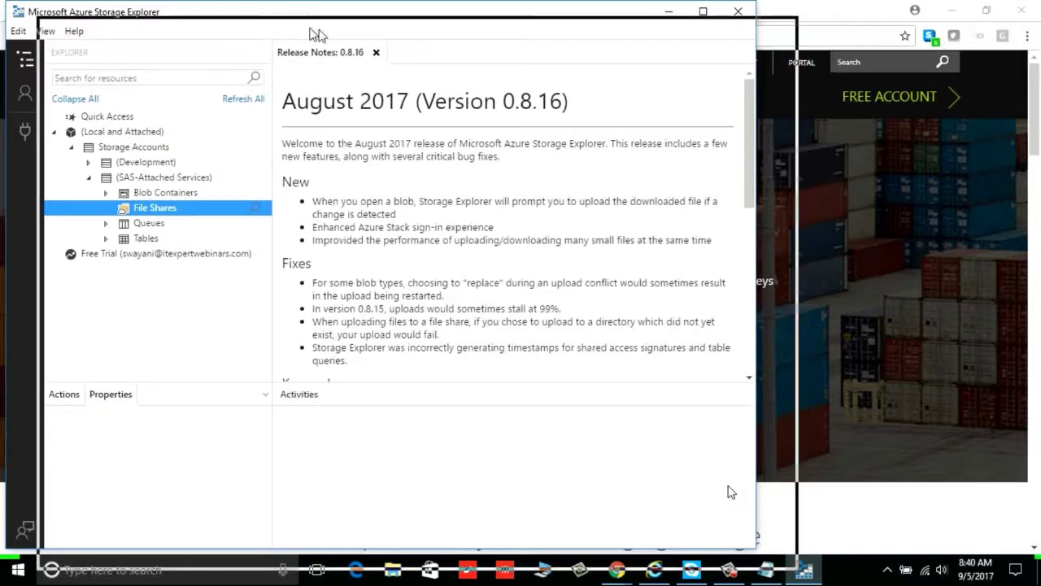
Reposition the window, check the Edit menu, and view the Free Trial account's properties
{"action": "left_click_drag", "start_coordinate": [337, 38], "coordinate": [342, 39]}
{"action": "left_click", "coordinate": [79, 51]}
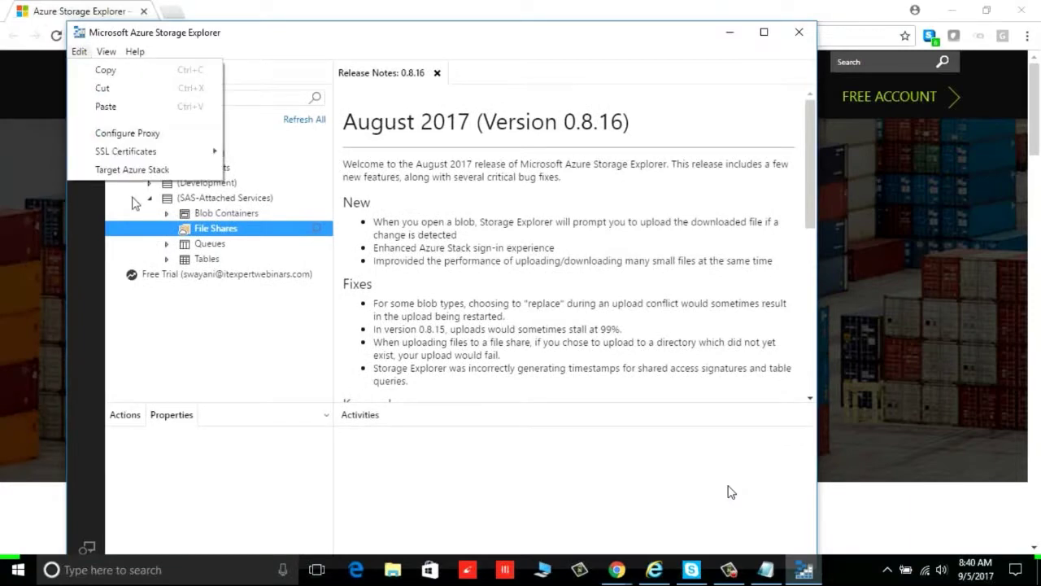
{"action": "left_click", "coordinate": [197, 362]}
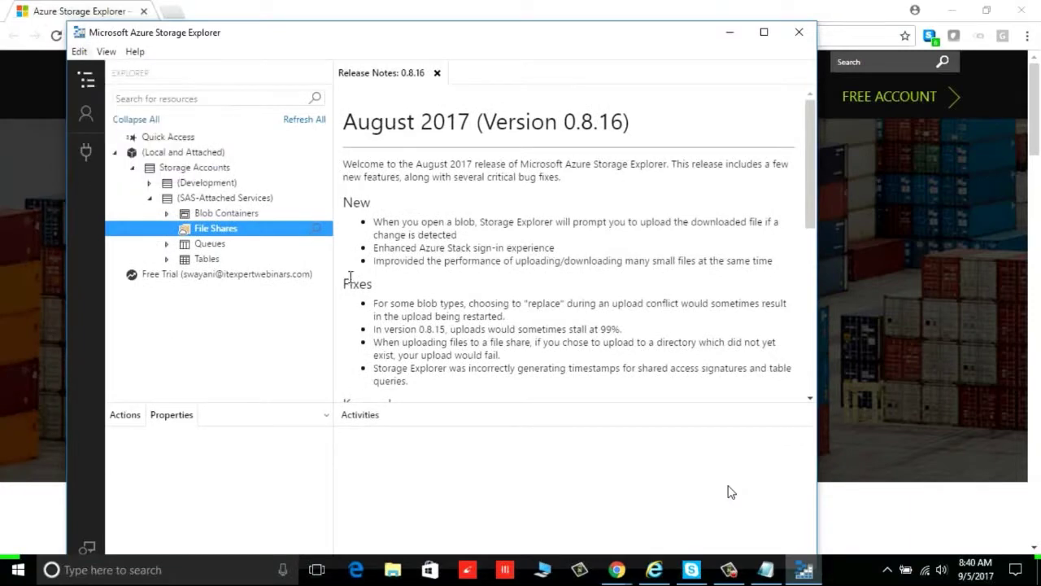
{"action": "left_click", "coordinate": [292, 275]}
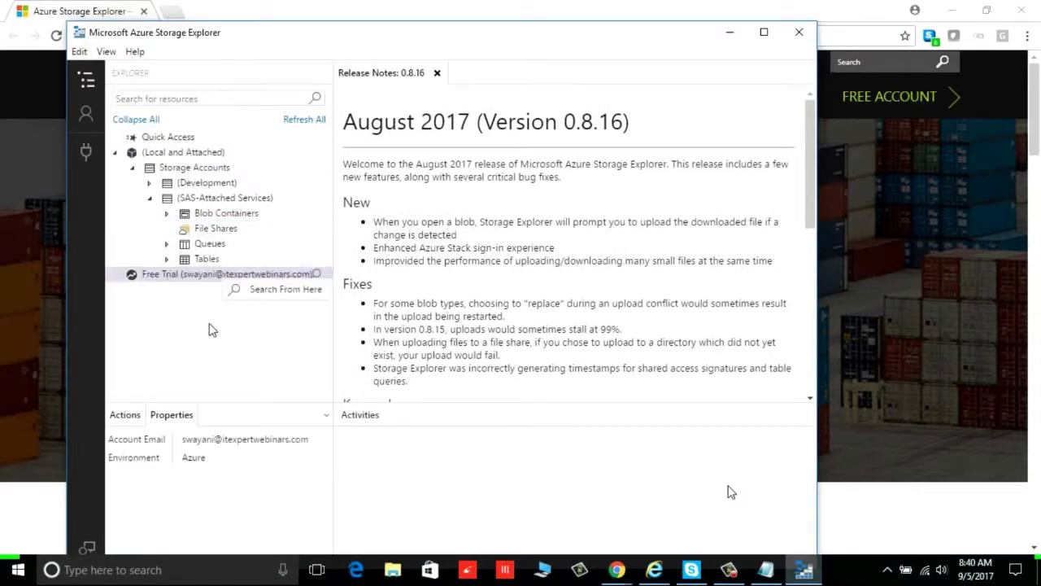
Collapse Storage Accounts under (Local and Attached), reselect Free Trial, and minimize Storage Explorer
{"action": "left_click", "coordinate": [180, 153]}
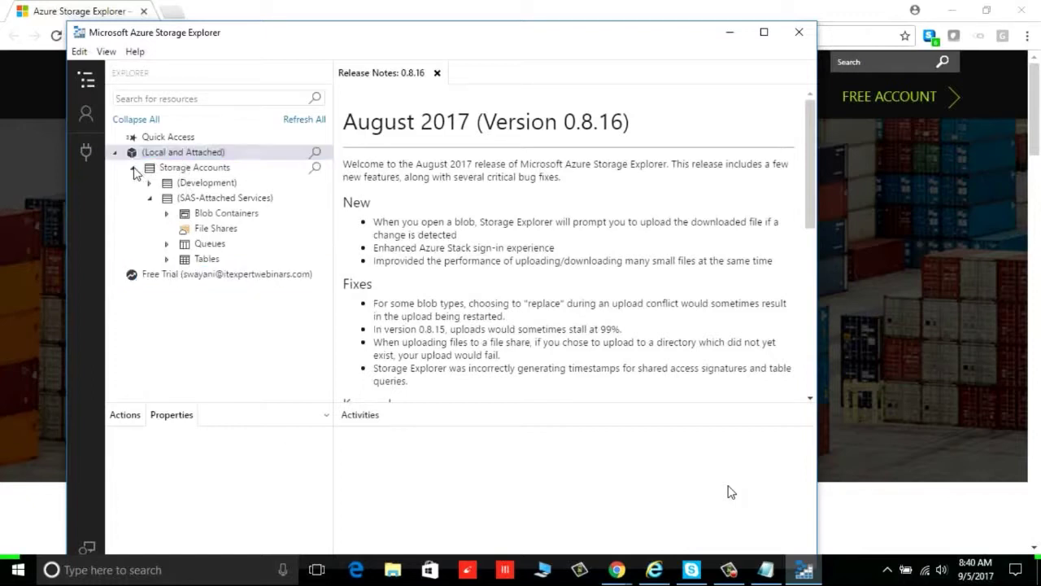
{"action": "left_click", "coordinate": [133, 167]}
{"action": "left_click", "coordinate": [179, 184]}
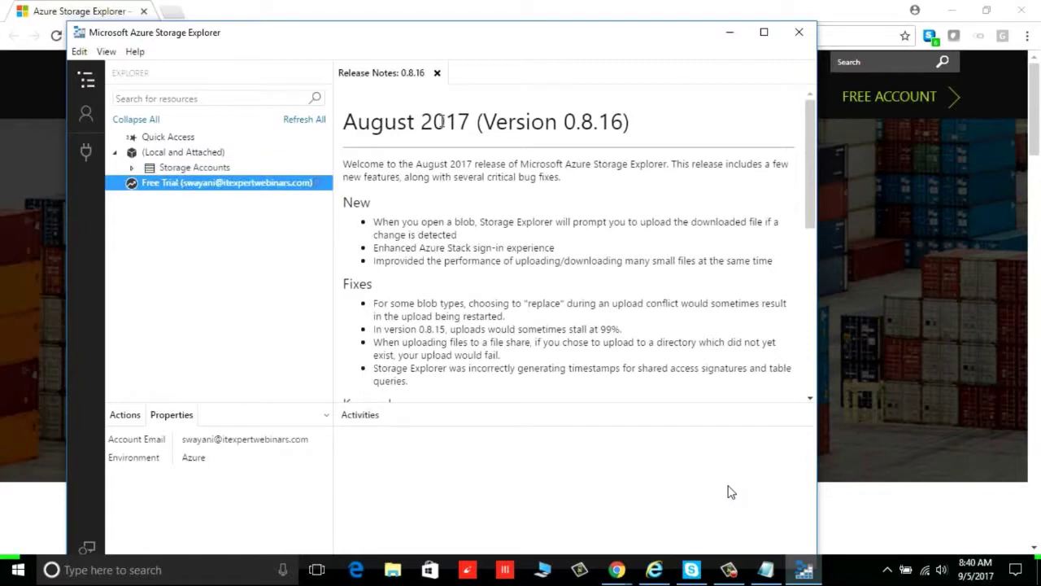
{"action": "left_click", "coordinate": [730, 38]}
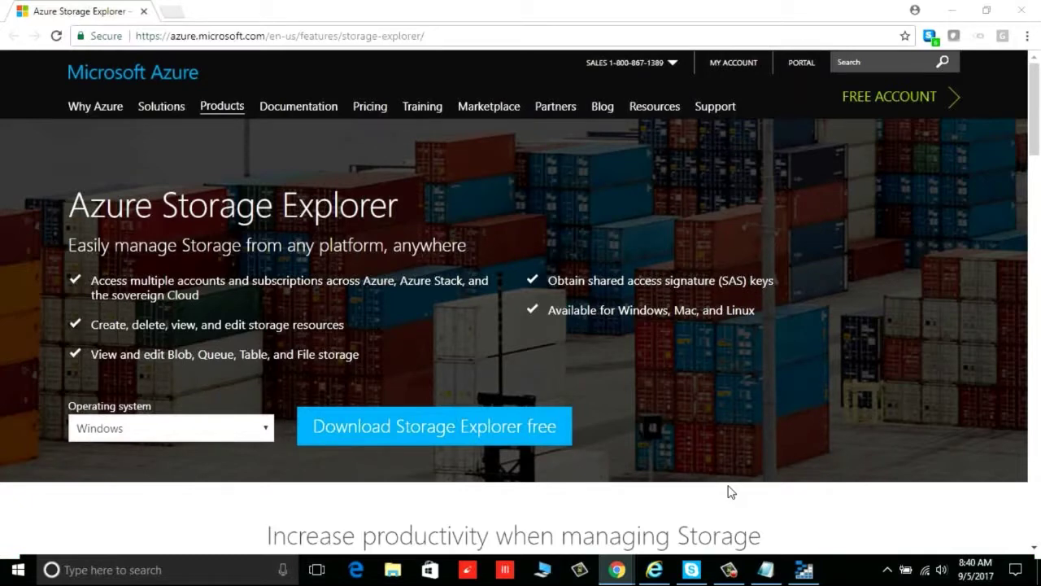
Bring the Download Azure SDKs Chrome window on screen and highlight headline words
{"action": "left_click_drag", "start_coordinate": [1040, 236], "coordinate": [691, 3]}
{"action": "double_click", "coordinate": [158, 218]}
{"action": "left_click", "coordinate": [236, 220]}
{"action": "double_click", "coordinate": [237, 219]}
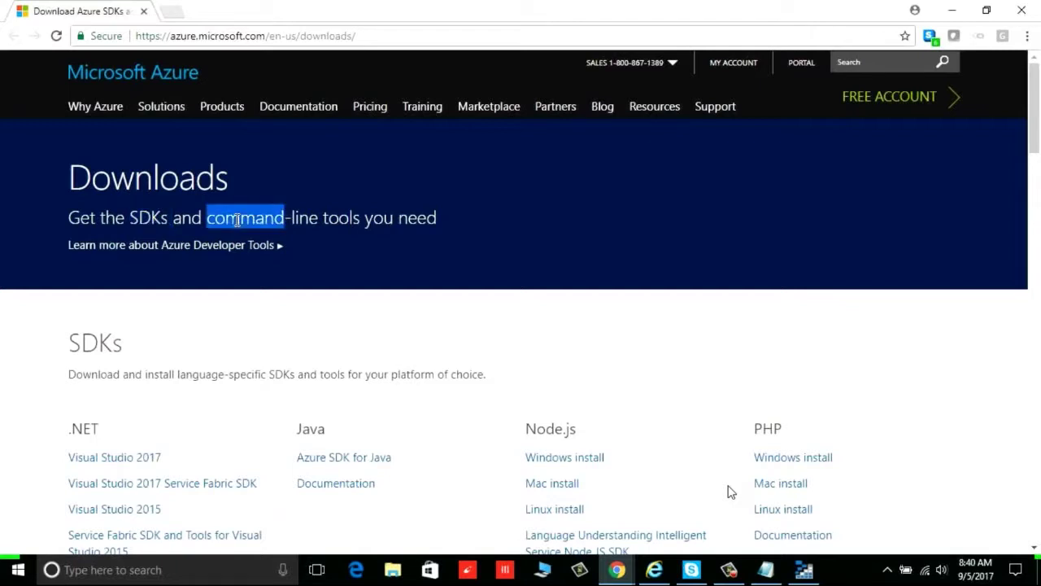
Scroll down through SDKs and Command-line tools to the Standalone Tools section
{"action": "scroll", "coordinate": [475, 307], "scroll_direction": "down", "scroll_amount": 3}
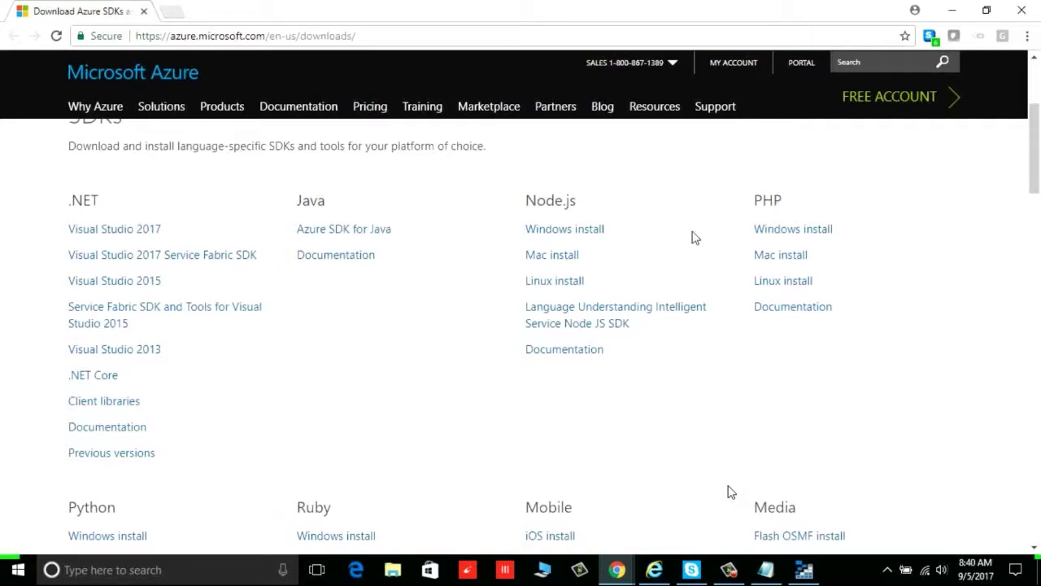
{"action": "scroll", "coordinate": [474, 317], "scroll_direction": "down", "scroll_amount": 3}
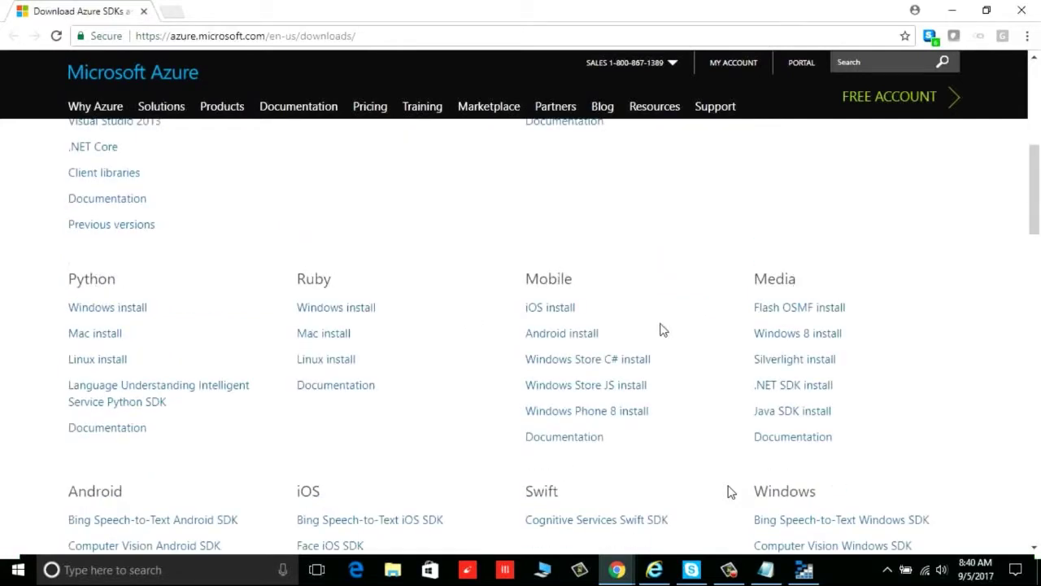
{"action": "scroll", "coordinate": [661, 329], "scroll_direction": "down", "scroll_amount": 3}
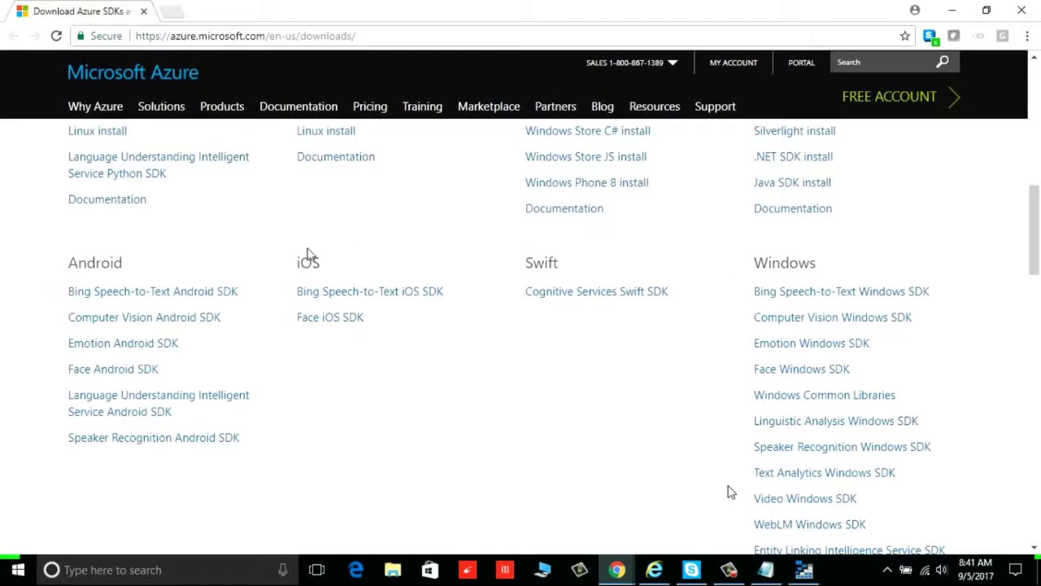
{"action": "scroll", "coordinate": [331, 317], "scroll_direction": "down", "scroll_amount": 3}
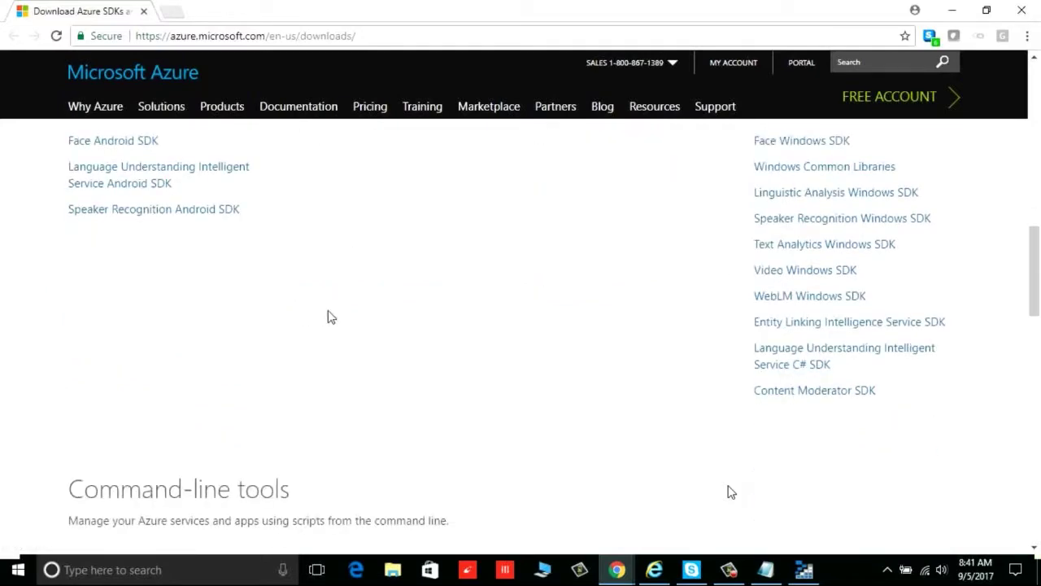
{"action": "scroll", "coordinate": [331, 318], "scroll_direction": "up", "scroll_amount": 4}
{"action": "scroll", "coordinate": [328, 316], "scroll_direction": "down", "scroll_amount": 3}
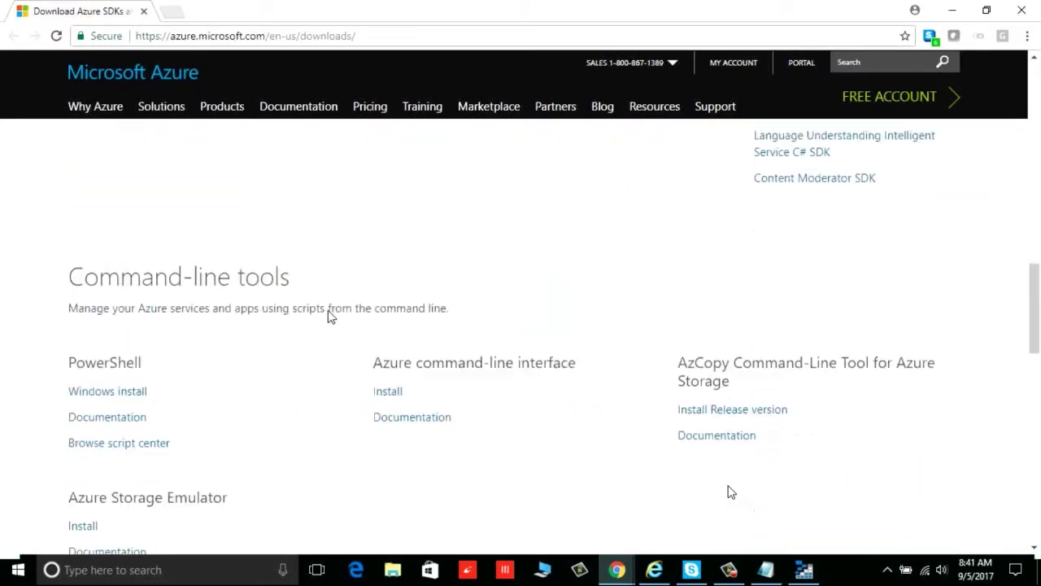
{"action": "scroll", "coordinate": [328, 317], "scroll_direction": "down", "scroll_amount": 4}
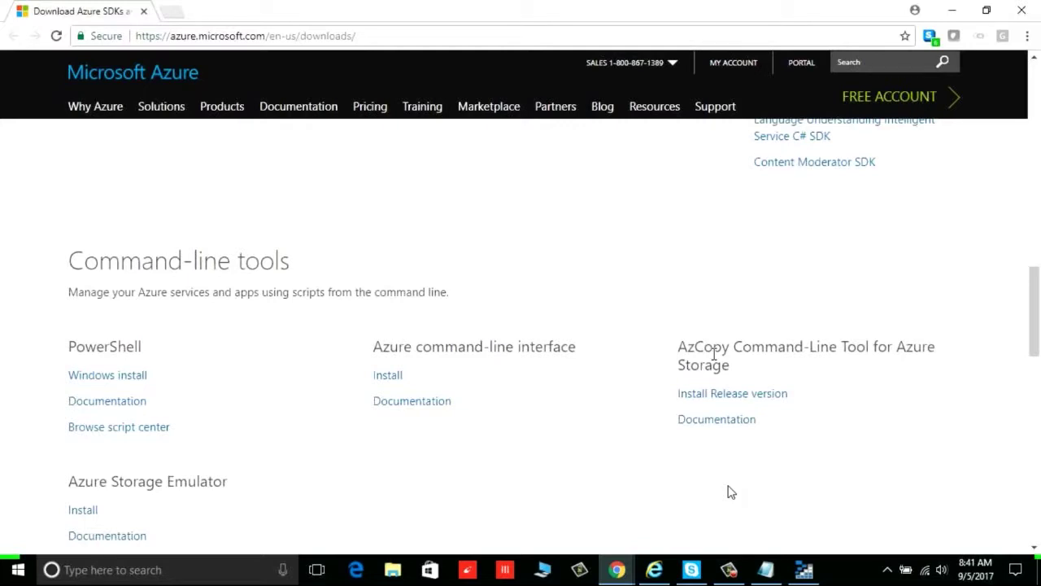
{"action": "scroll", "coordinate": [569, 419], "scroll_direction": "down", "scroll_amount": 2}
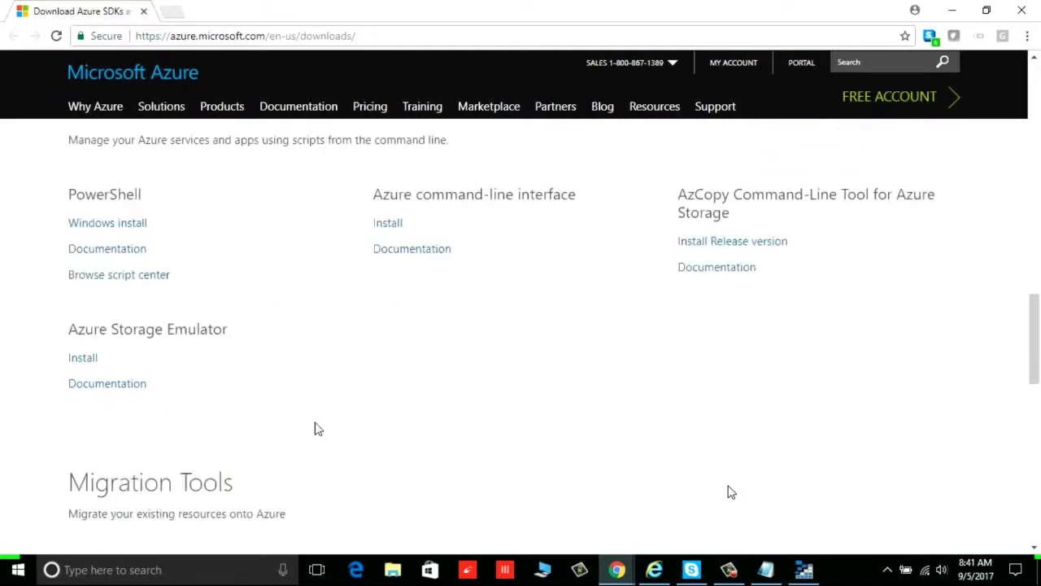
{"action": "scroll", "coordinate": [388, 435], "scroll_direction": "down", "scroll_amount": 3}
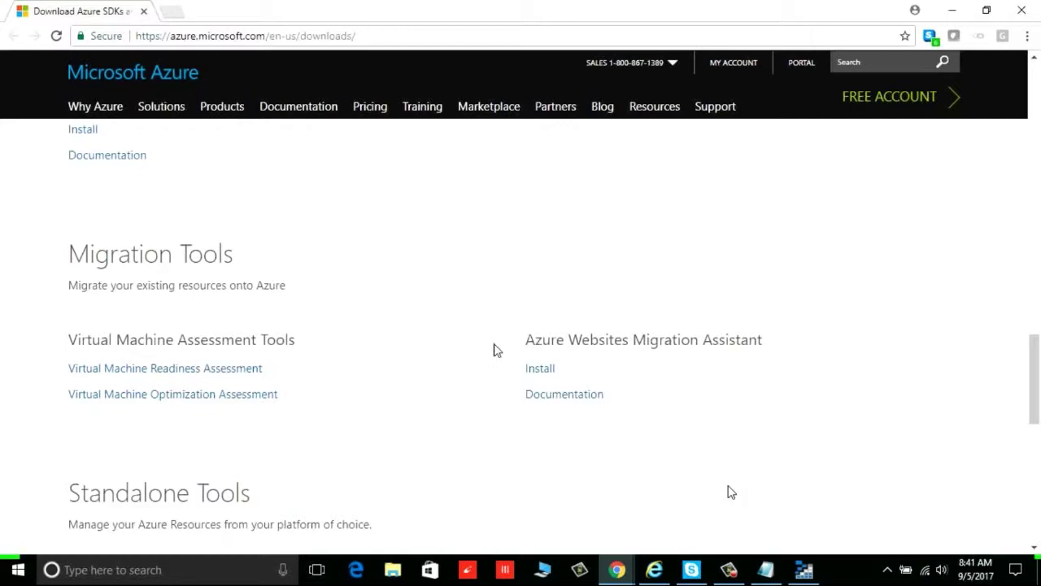
{"action": "scroll", "coordinate": [469, 367], "scroll_direction": "down", "scroll_amount": 3}
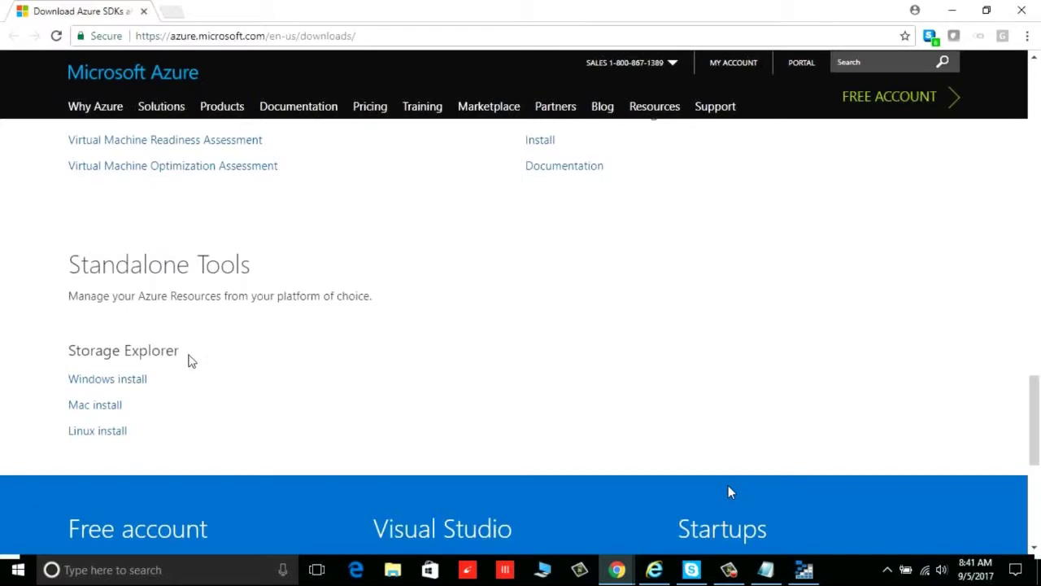
{"action": "scroll", "coordinate": [190, 360], "scroll_direction": "up", "scroll_amount": 8}
Download and run the Azure PowerShell Windows installer, then install and accept the licence
{"action": "left_click", "coordinate": [135, 380]}
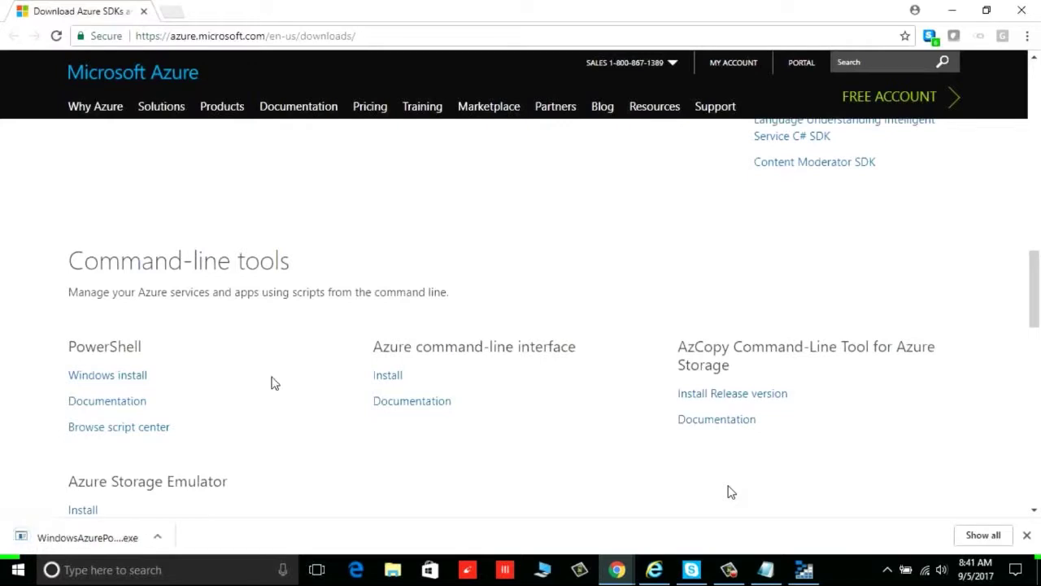
{"action": "left_click", "coordinate": [135, 535]}
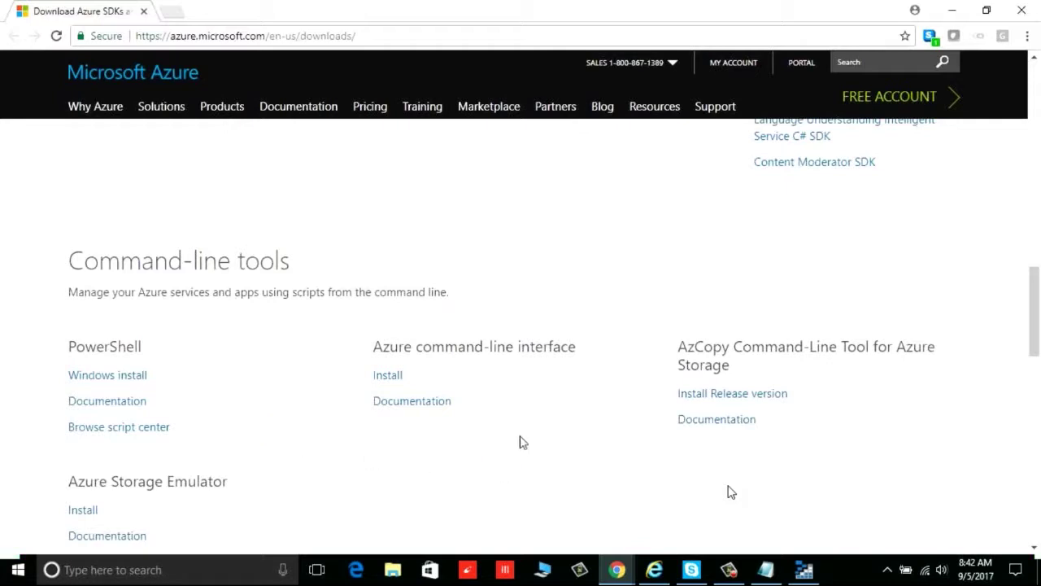
{"action": "scroll", "coordinate": [521, 440], "scroll_direction": "up", "scroll_amount": 3}
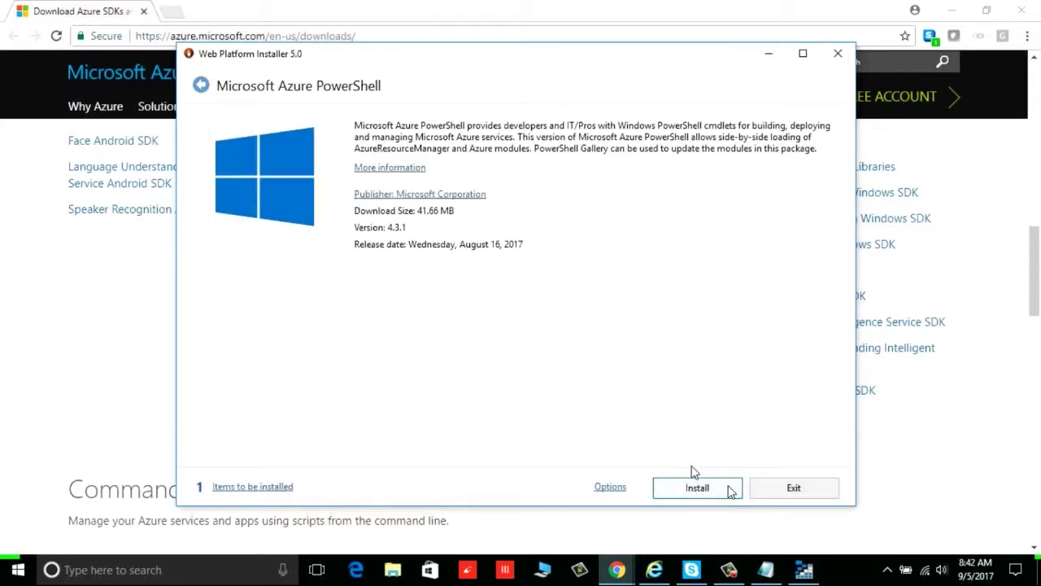
{"action": "left_click", "coordinate": [729, 488]}
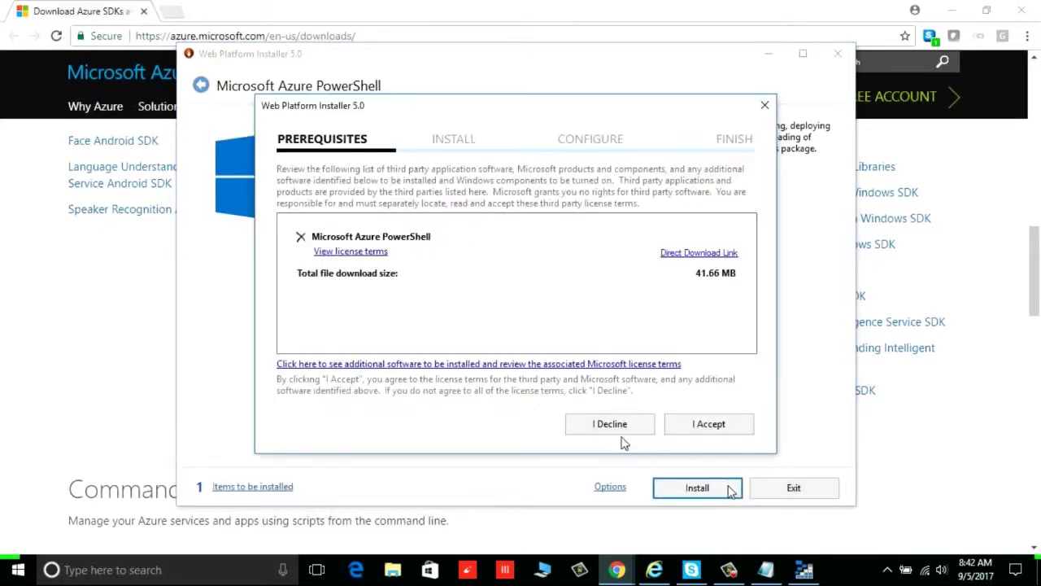
{"action": "left_click", "coordinate": [705, 424]}
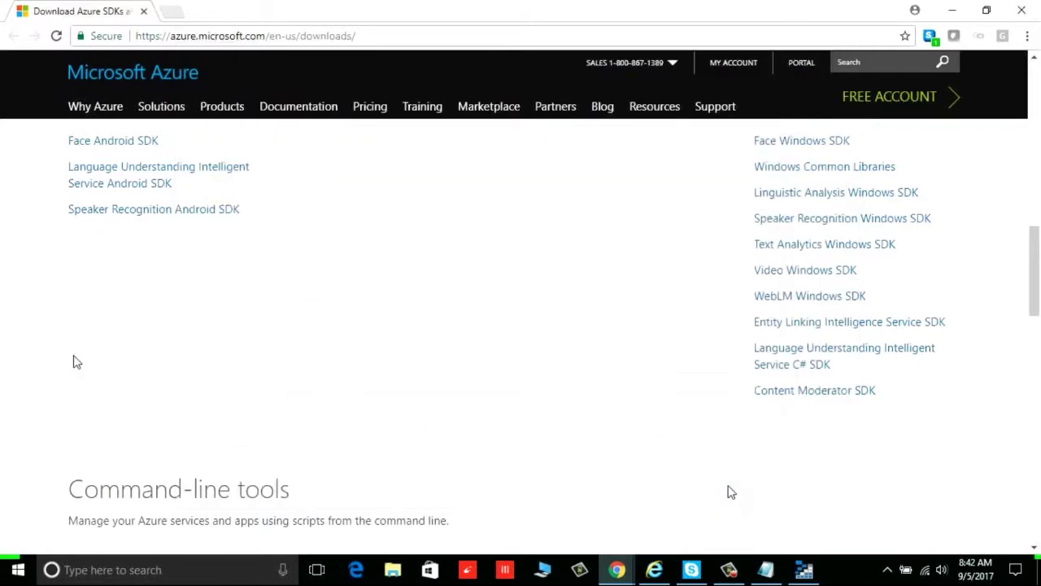
Highlight the Python, Ruby, .NET, Java, Node.js and PHP SDK headings
{"action": "scroll", "coordinate": [73, 362], "scroll_direction": "up", "scroll_amount": 5}
{"action": "double_click", "coordinate": [104, 278]}
{"action": "double_click", "coordinate": [314, 278]}
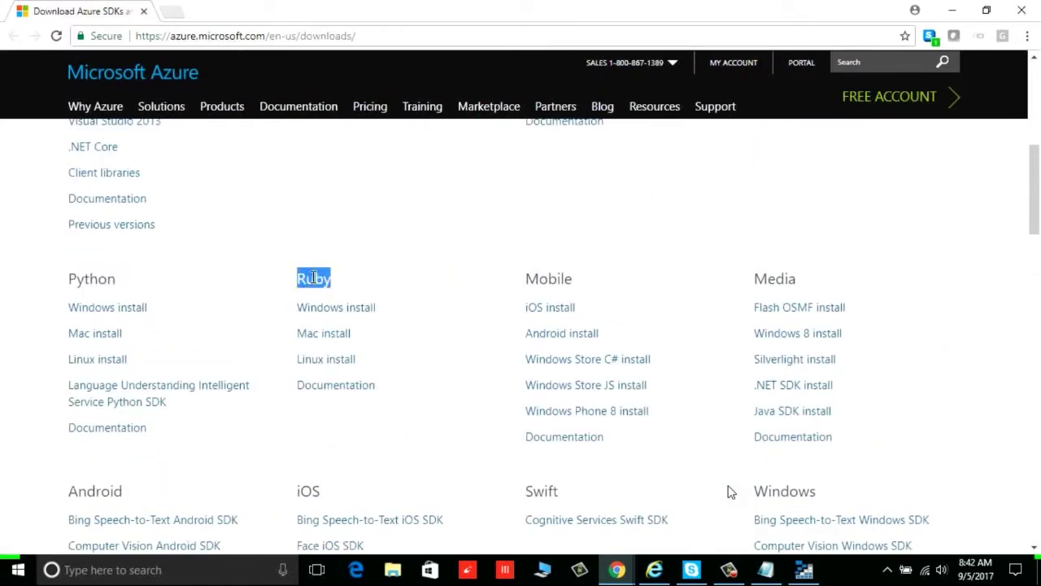
{"action": "scroll", "coordinate": [314, 279], "scroll_direction": "up", "scroll_amount": 3}
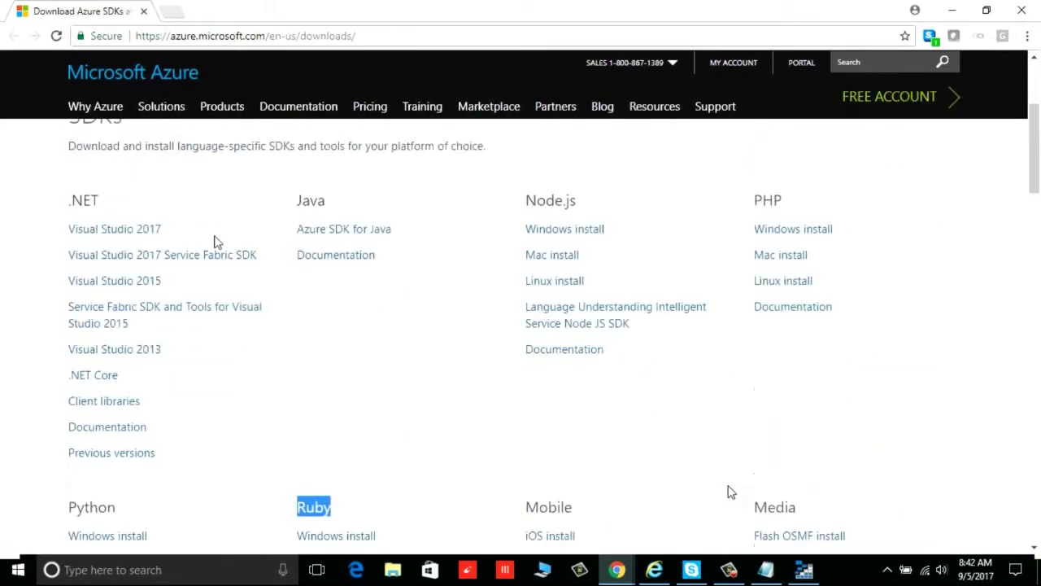
{"action": "double_click", "coordinate": [85, 200]}
{"action": "double_click", "coordinate": [304, 199]}
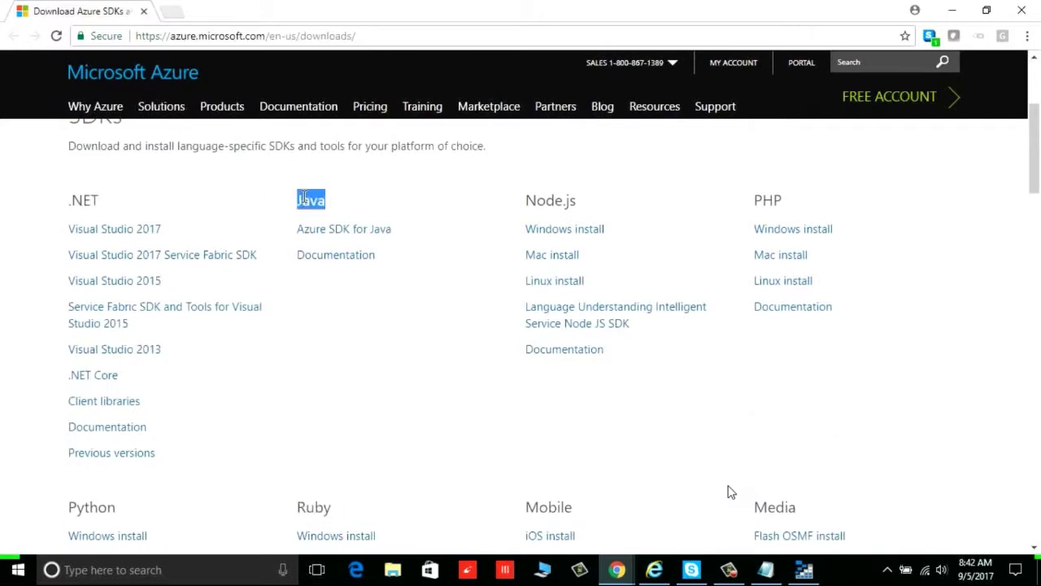
{"action": "double_click", "coordinate": [547, 199]}
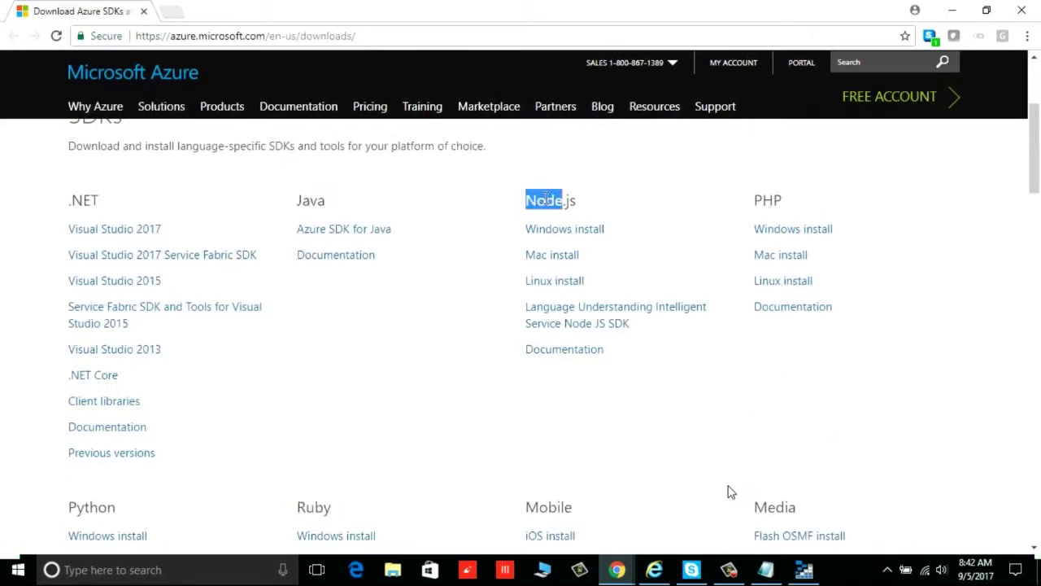
{"action": "double_click", "coordinate": [765, 199]}
{"action": "scroll", "coordinate": [696, 320], "scroll_direction": "down", "scroll_amount": 3}
Follow the Python SDK's Linux install link
{"action": "double_click", "coordinate": [82, 278]}
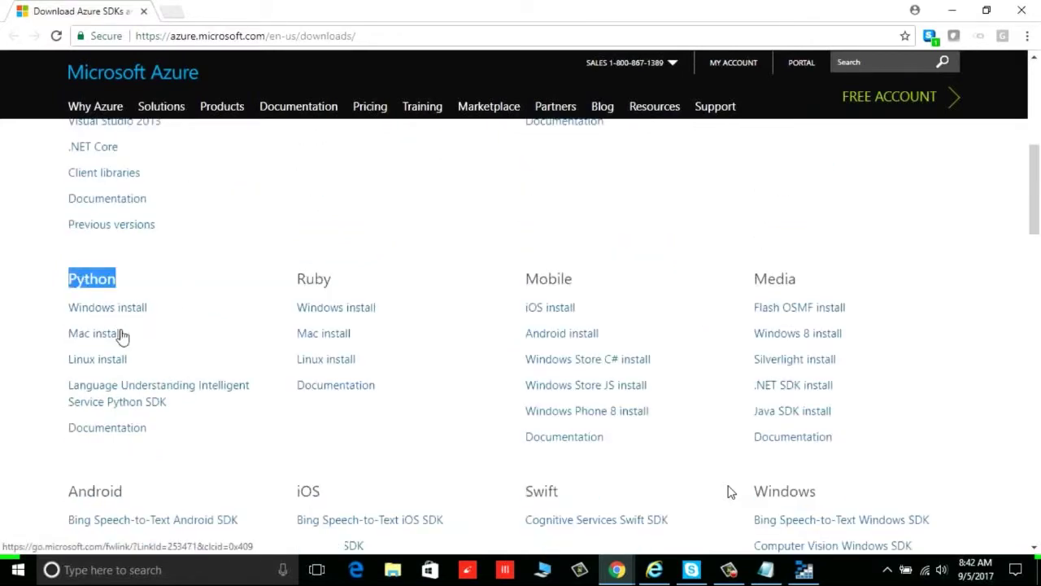
{"action": "left_click", "coordinate": [102, 362]}
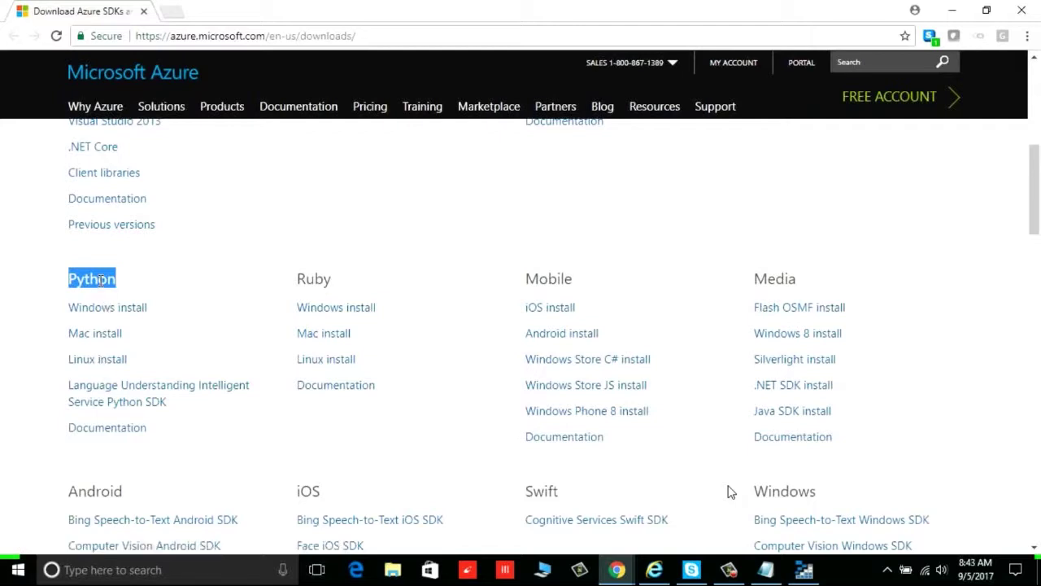
{"action": "left_click", "coordinate": [101, 367]}
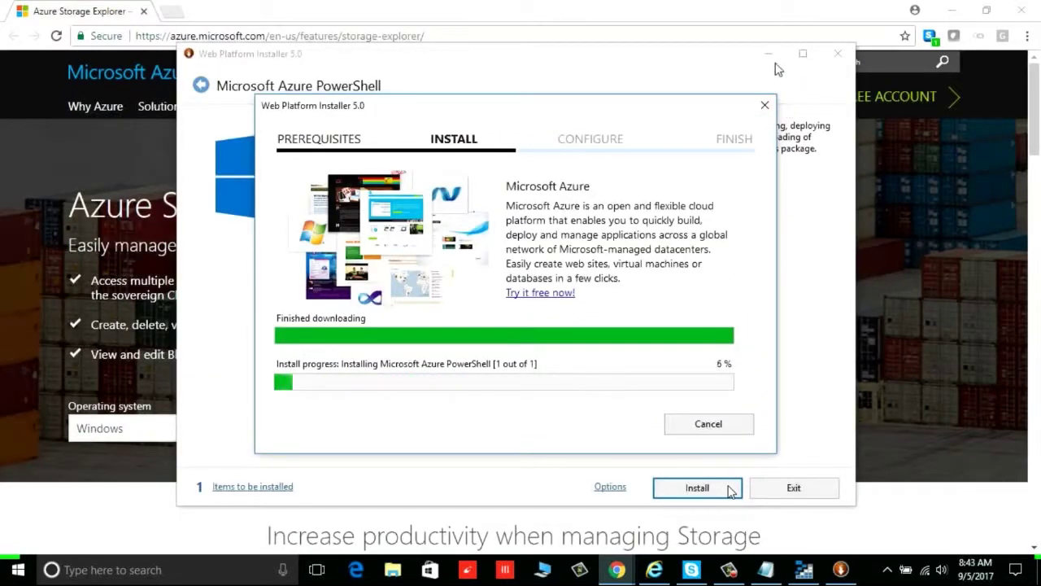
Minimize Chrome and cancel the Azure PowerShell installation
{"action": "left_click", "coordinate": [953, 12]}
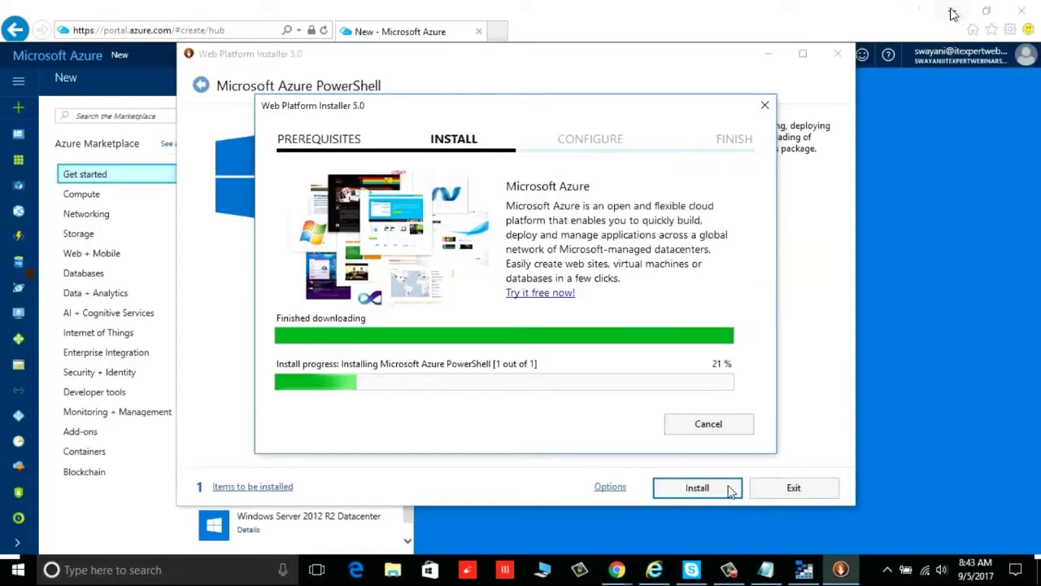
{"action": "left_click", "coordinate": [947, 231]}
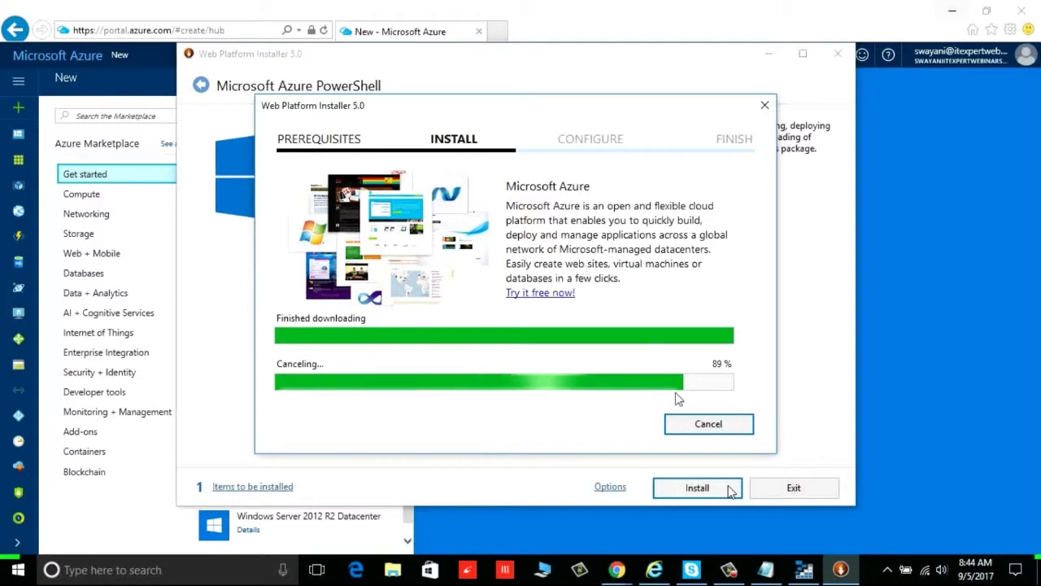
Bring the Azure portal's New blade in front of the Web Platform Installer
{"action": "left_click", "coordinate": [652, 25]}
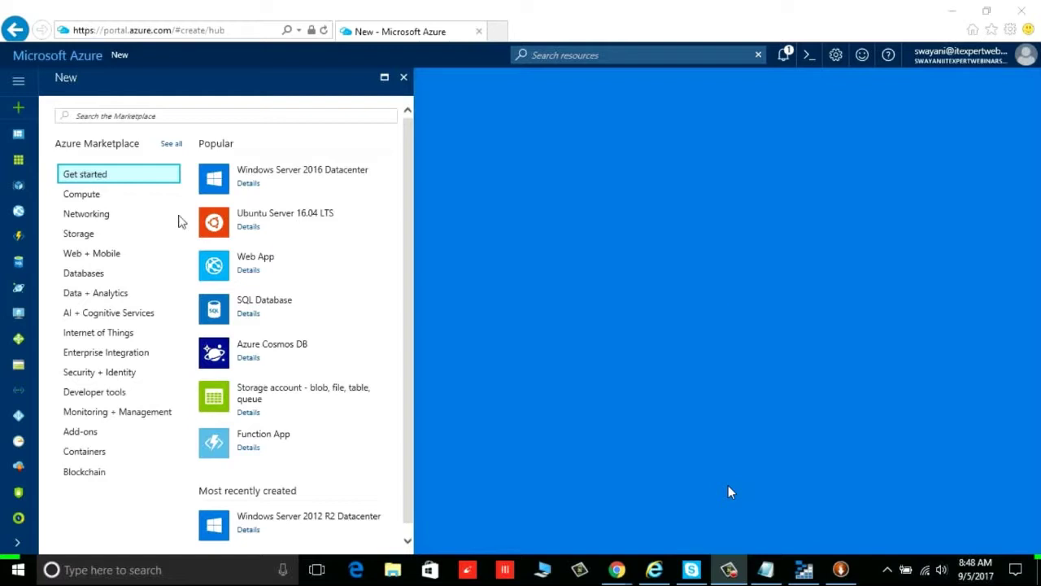
Browse the New blade's Compute and Web + Mobile categories to show featured Databases
{"action": "left_click", "coordinate": [20, 114]}
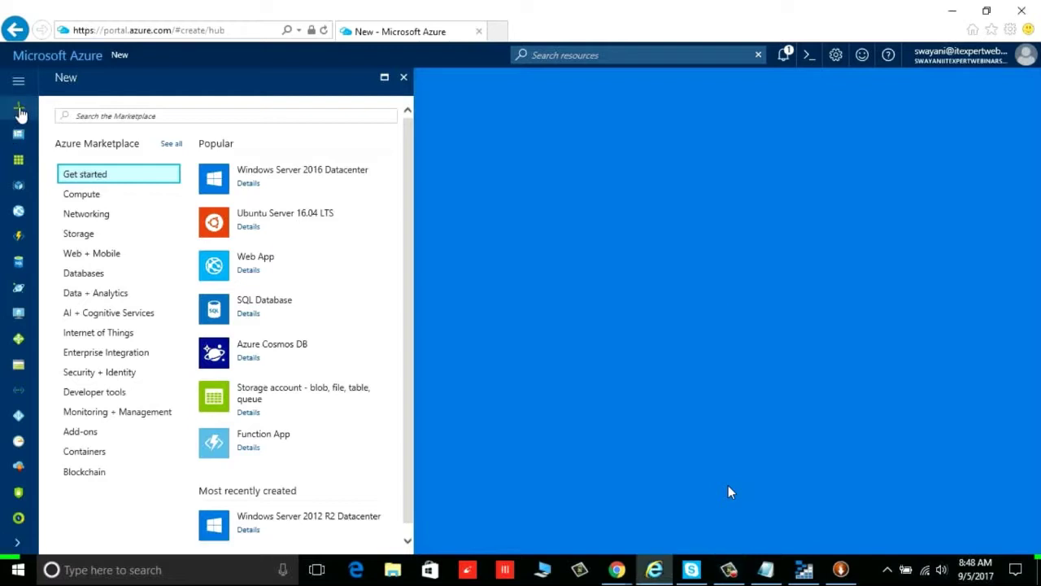
{"action": "left_click", "coordinate": [87, 199]}
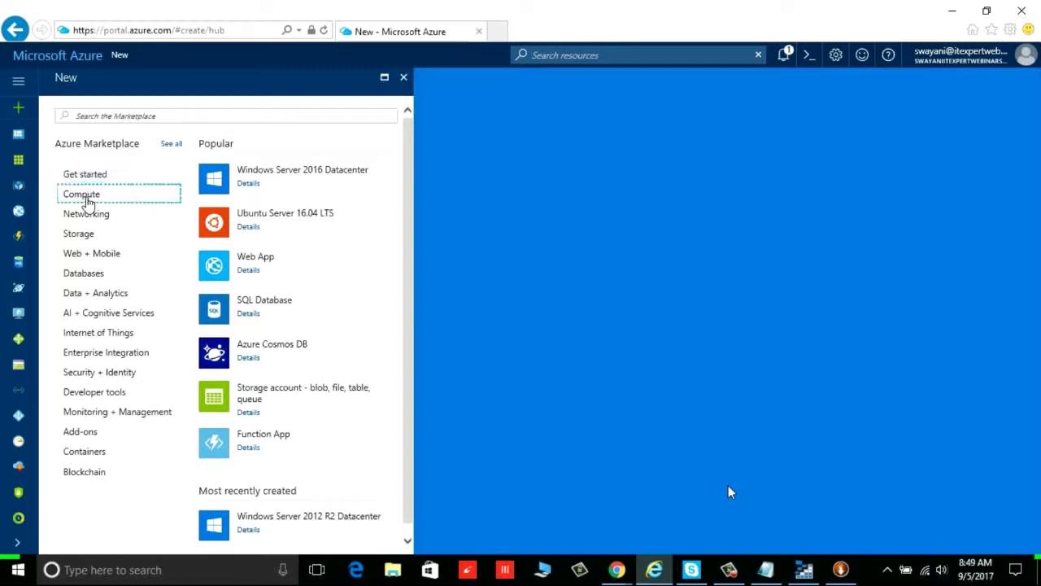
{"action": "left_click", "coordinate": [87, 217]}
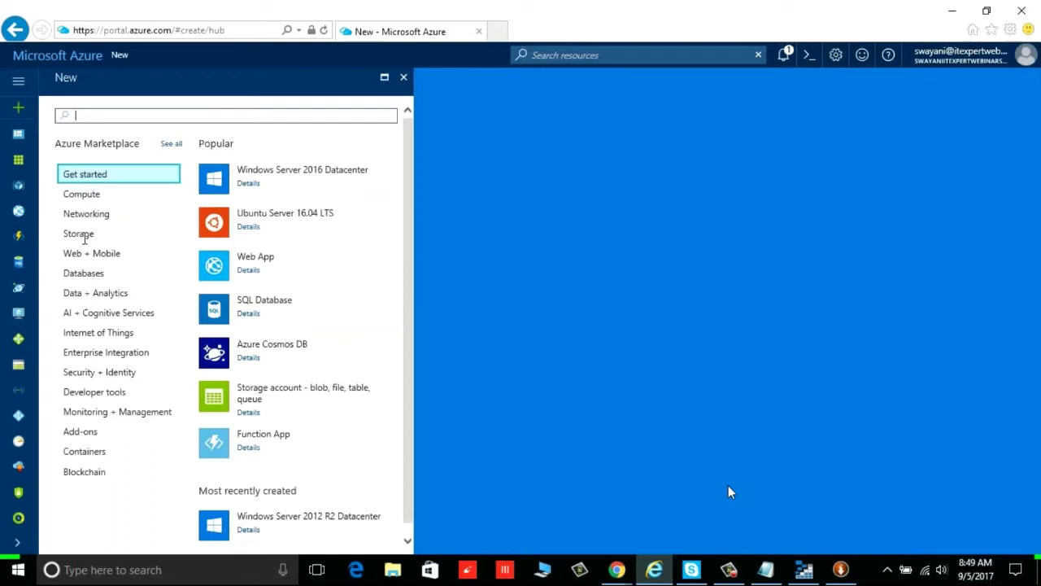
{"action": "left_click", "coordinate": [86, 253]}
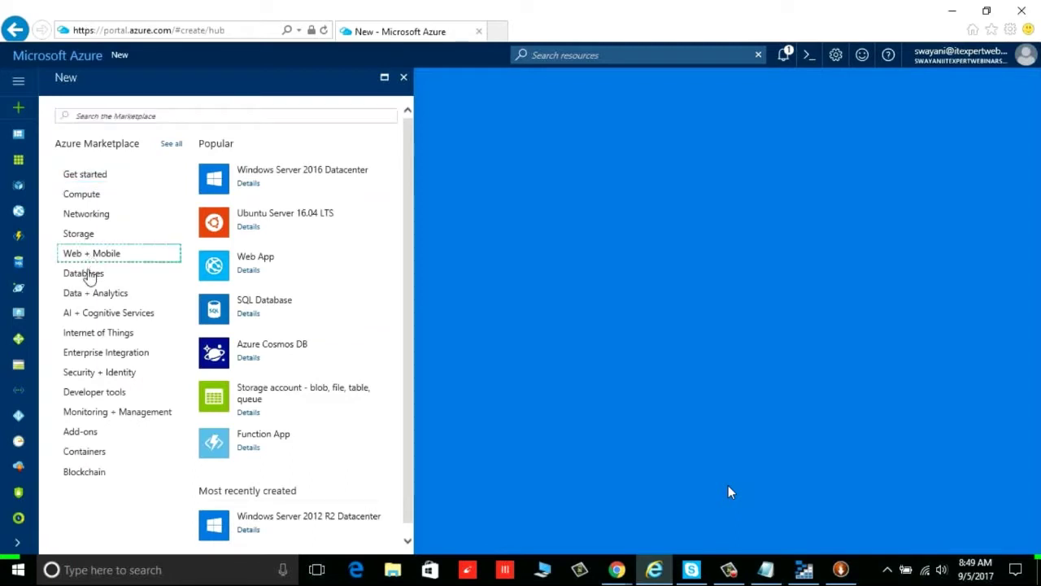
{"action": "left_click", "coordinate": [88, 272]}
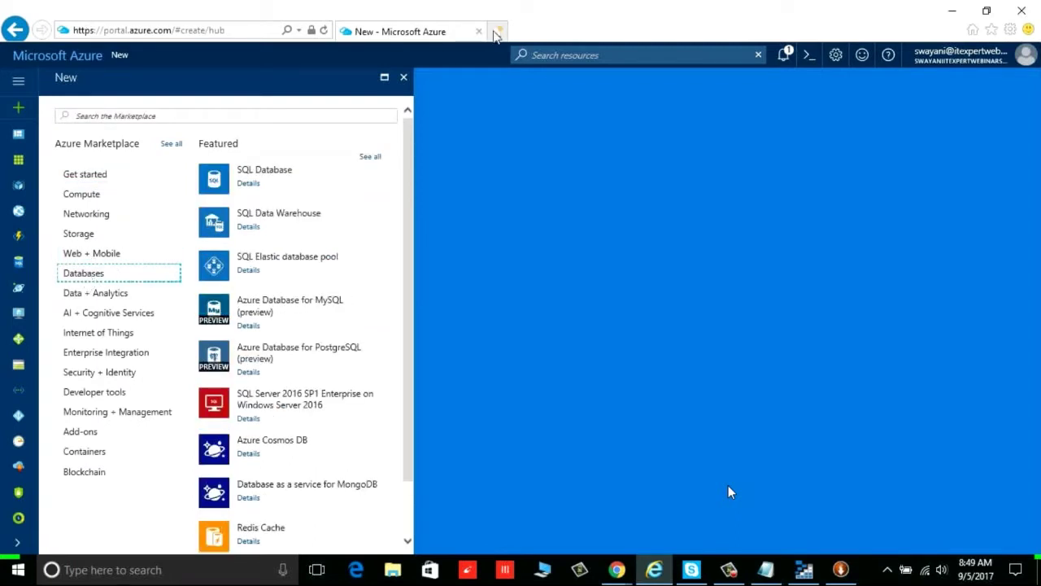
Switch to Chrome and maximize its window over the portal
{"action": "key", "text": "alt+Tab"}
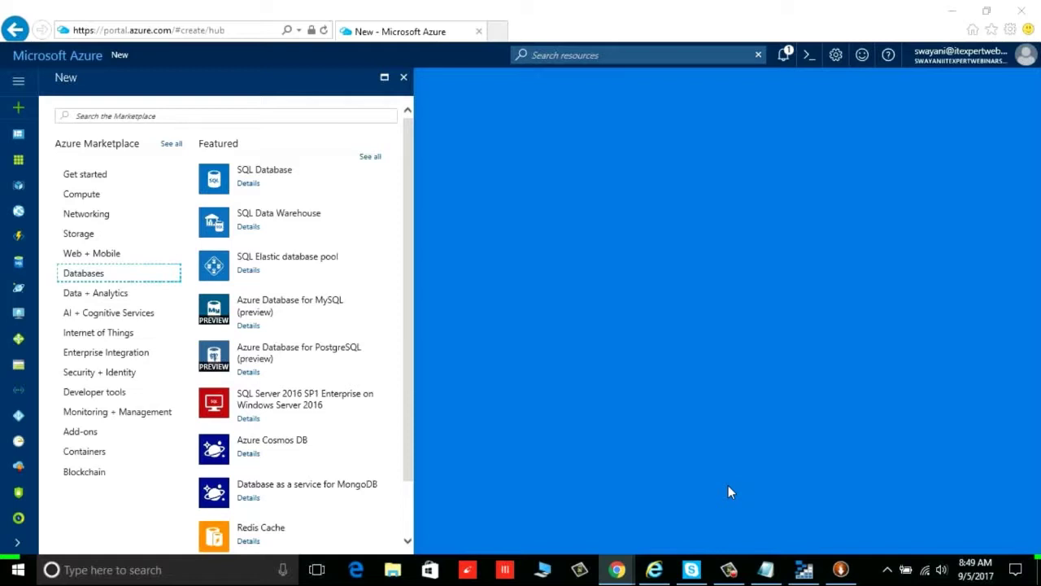
{"action": "left_click_drag", "start_coordinate": [1040, 294], "coordinate": [767, 240]}
{"action": "double_click", "coordinate": [768, 242]}
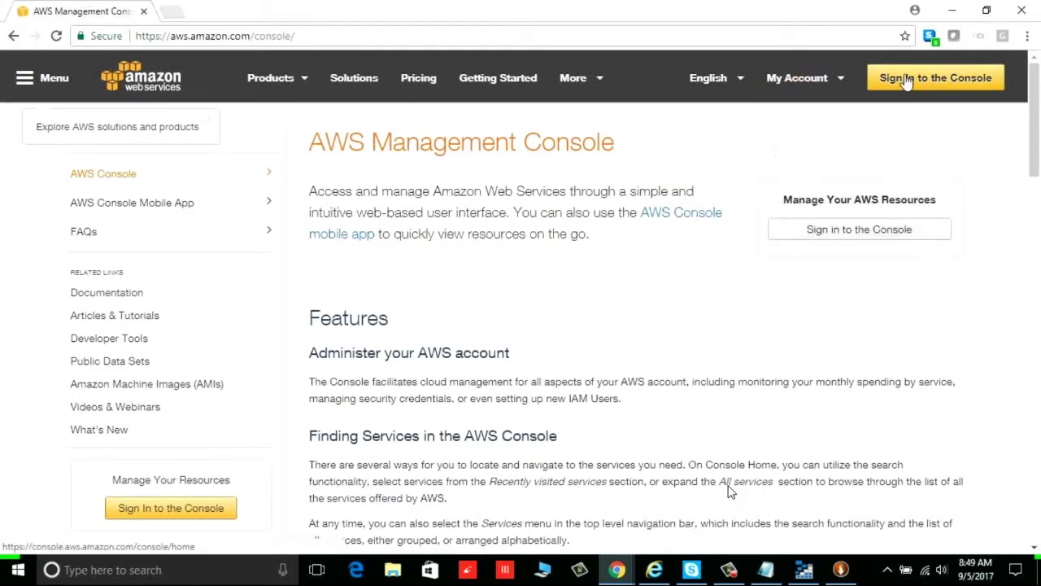
Sign in to the AWS console as root with the account e-mail and password
{"action": "left_click", "coordinate": [905, 79]}
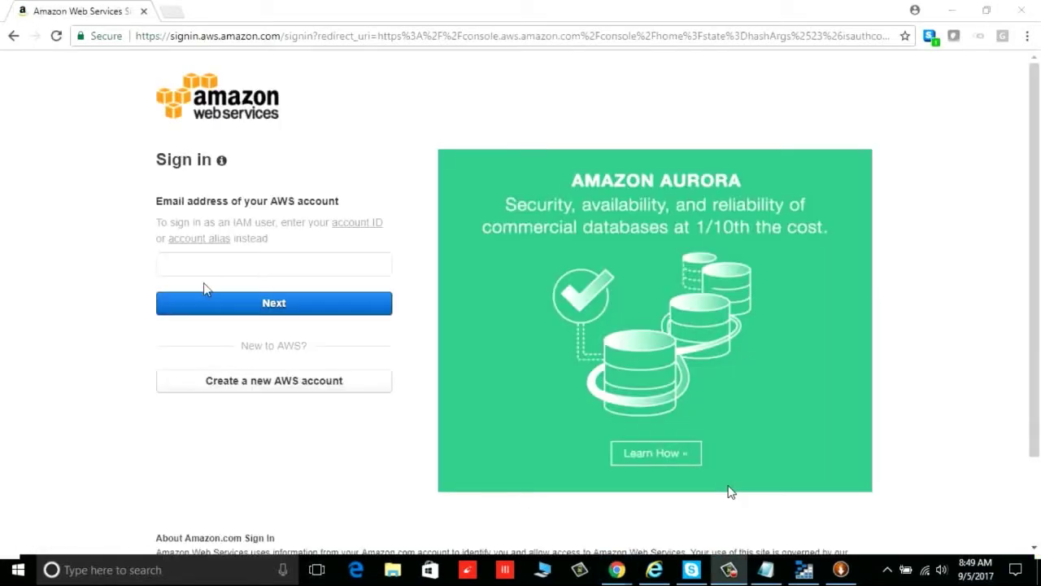
{"action": "left_click", "coordinate": [207, 267]}
{"action": "key", "text": "Return"}
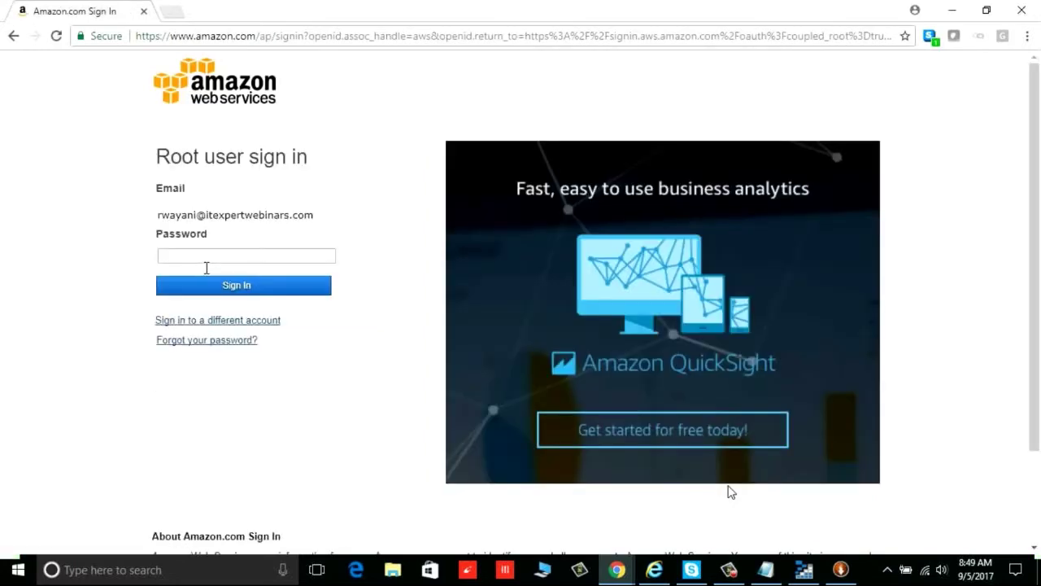
{"action": "left_click", "coordinate": [204, 262]}
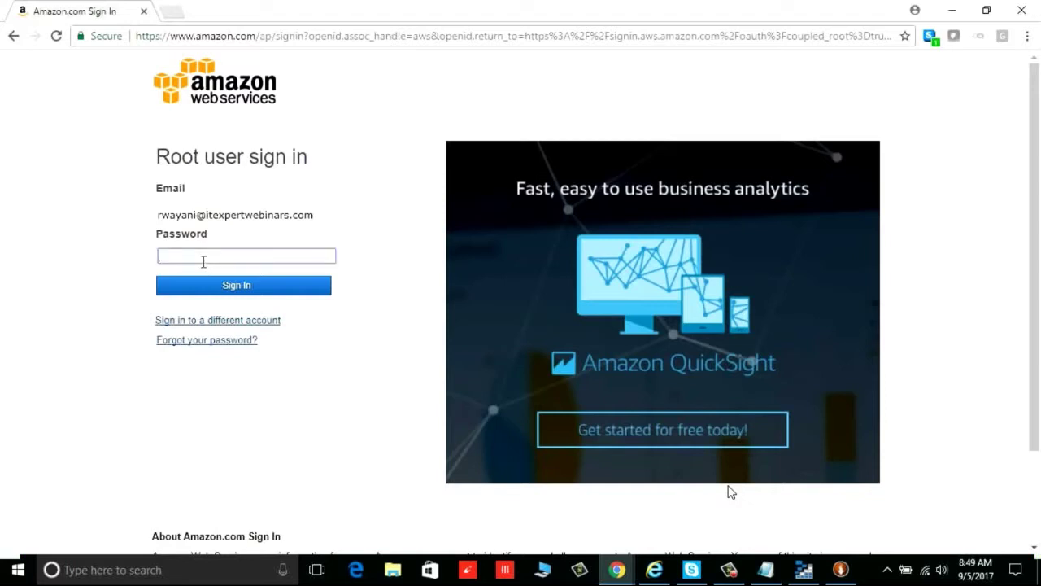
{"action": "type", "text": "•••••••••••••"}
{"action": "key", "text": "Return"}
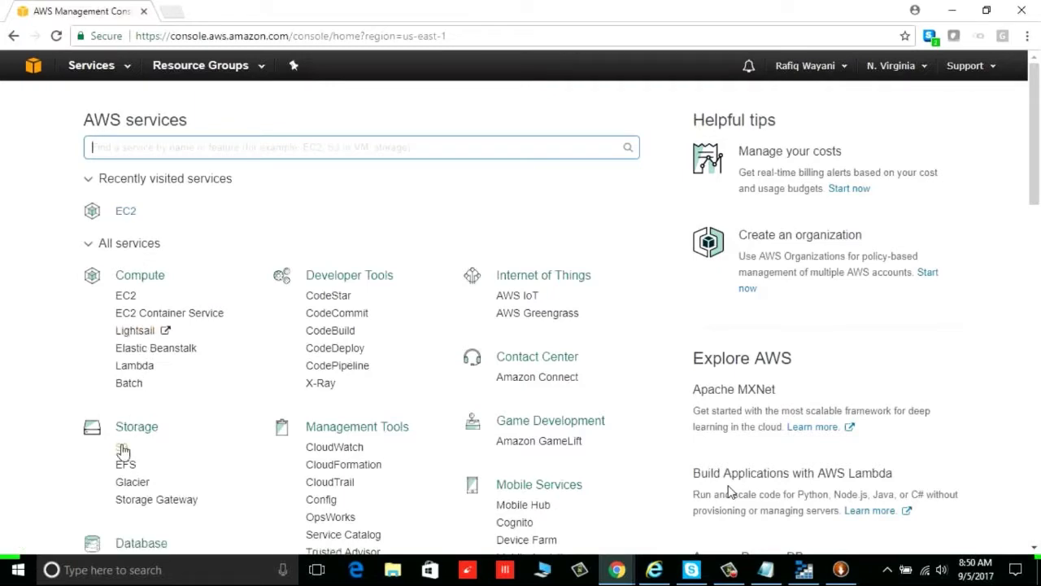
Open the EC2 dashboard and set the region to US West (N. California)
{"action": "scroll", "coordinate": [215, 416], "scroll_direction": "down", "scroll_amount": 1}
{"action": "scroll", "coordinate": [215, 417], "scroll_direction": "down", "scroll_amount": 8}
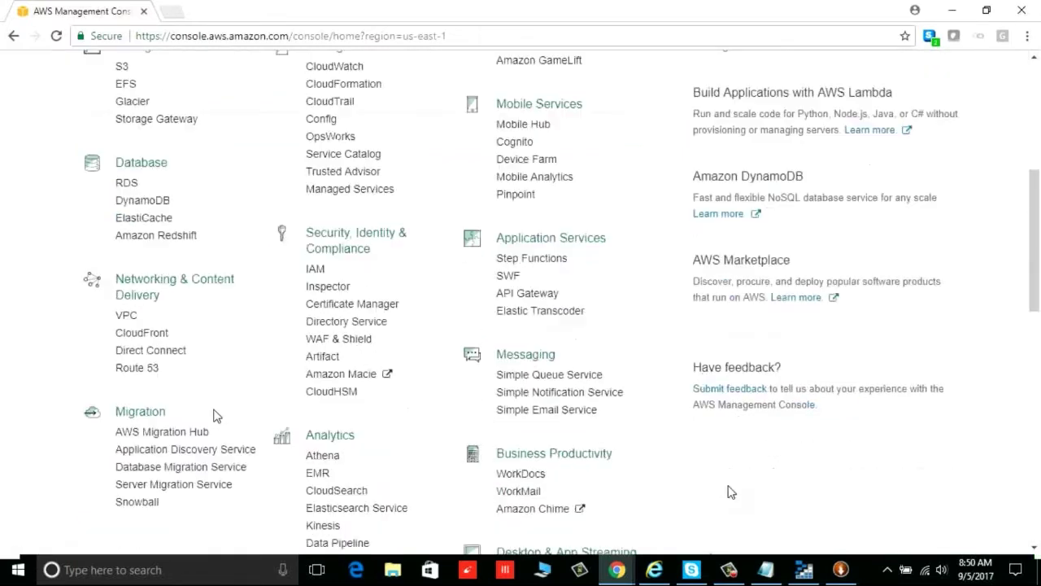
{"action": "scroll", "coordinate": [215, 417], "scroll_direction": "up", "scroll_amount": 8}
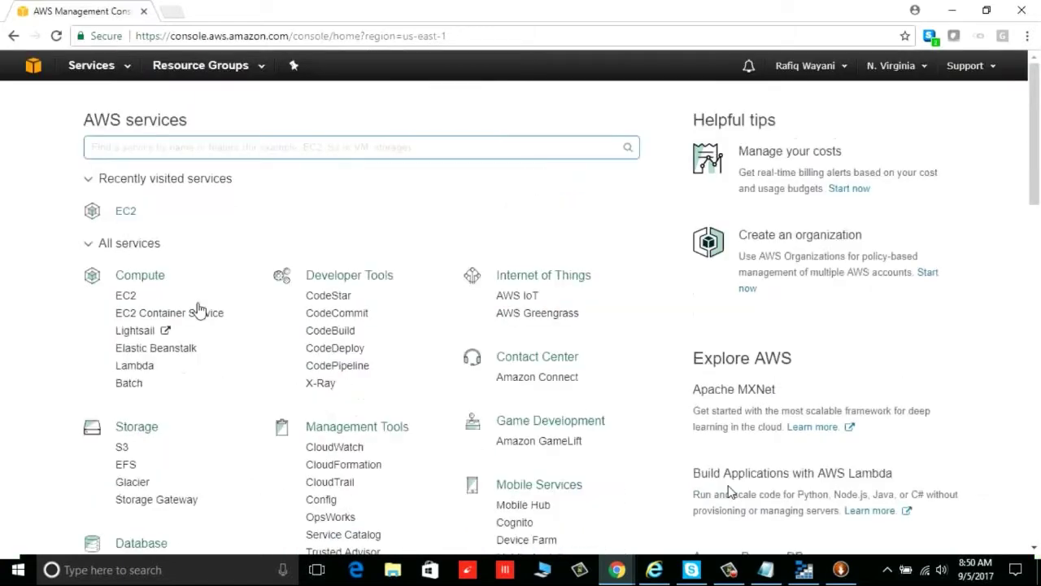
{"action": "left_click", "coordinate": [130, 297]}
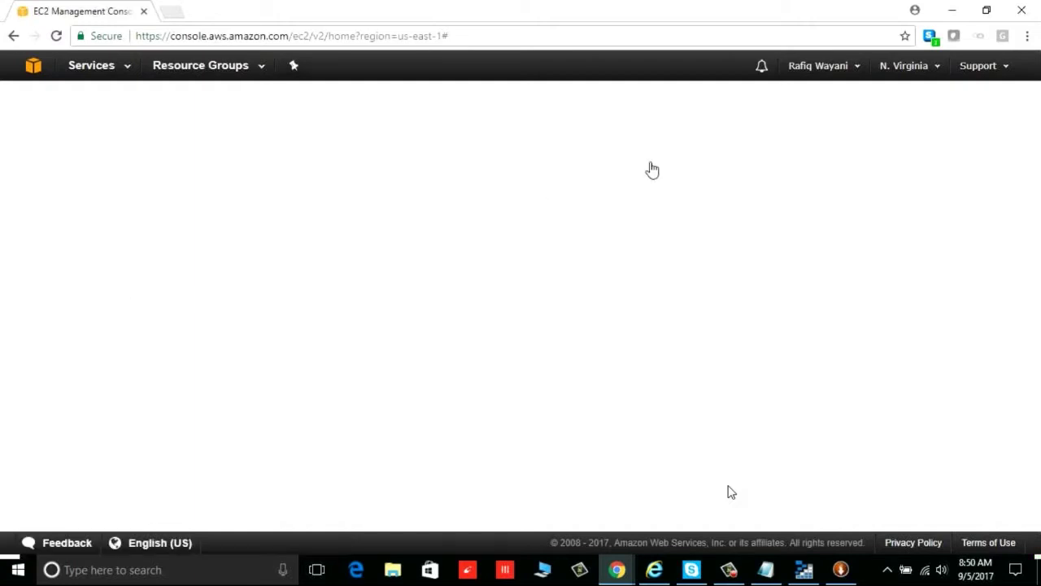
{"action": "left_click", "coordinate": [936, 67]}
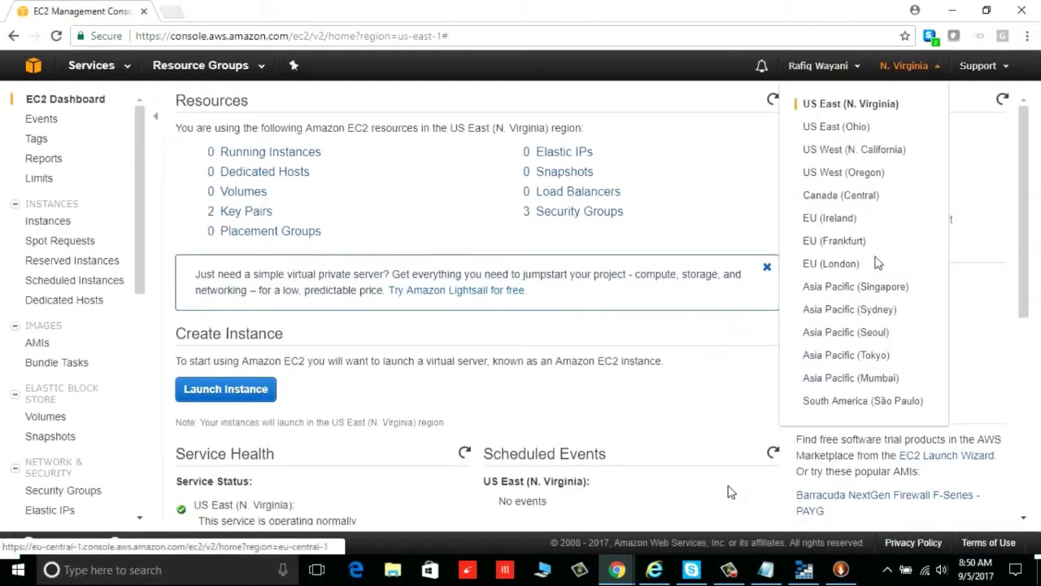
{"action": "left_click", "coordinate": [869, 154]}
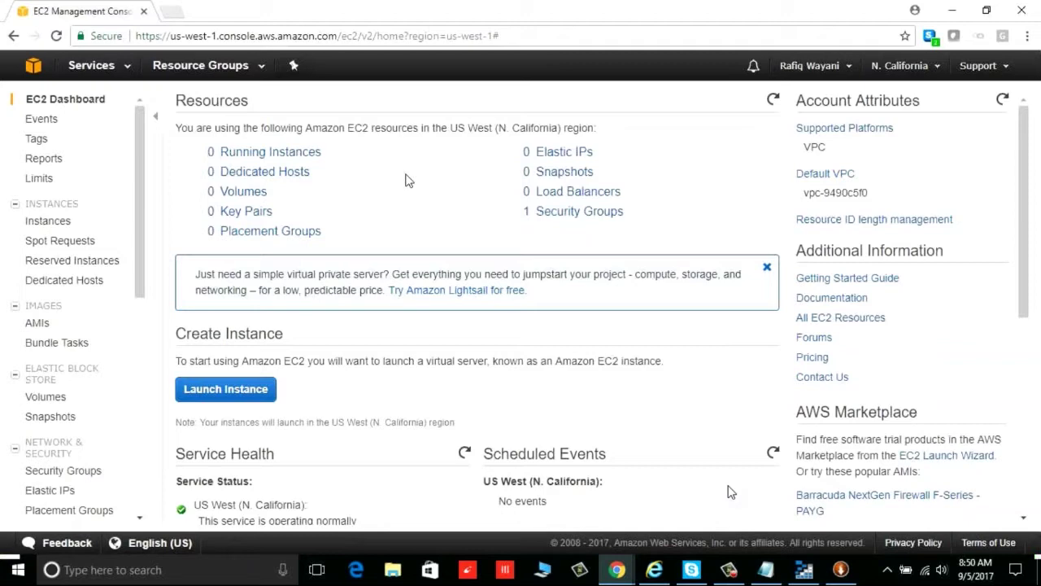
Start launching a new EC2 instance to open the launch wizard
{"action": "scroll", "coordinate": [409, 180], "scroll_direction": "down", "scroll_amount": 2}
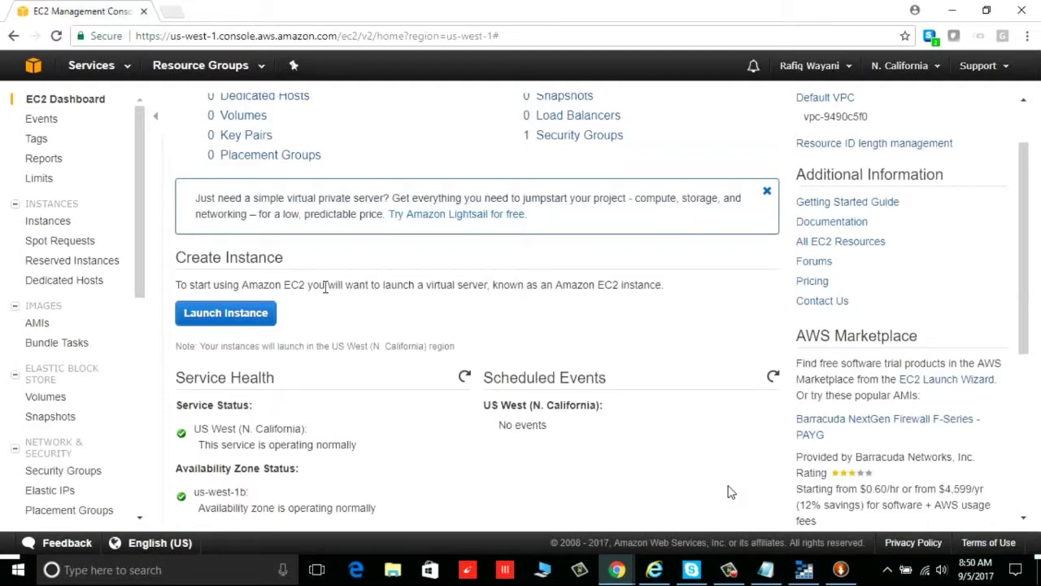
{"action": "scroll", "coordinate": [138, 456], "scroll_direction": "down", "scroll_amount": 5}
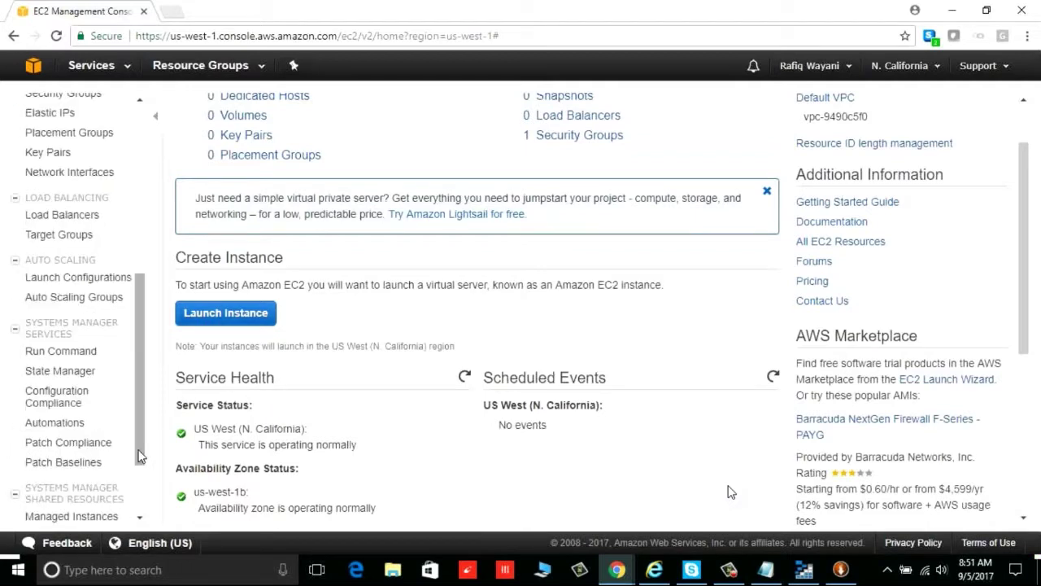
{"action": "scroll", "coordinate": [138, 455], "scroll_direction": "down", "scroll_amount": 1}
{"action": "left_click_drag", "start_coordinate": [139, 456], "coordinate": [140, 232]}
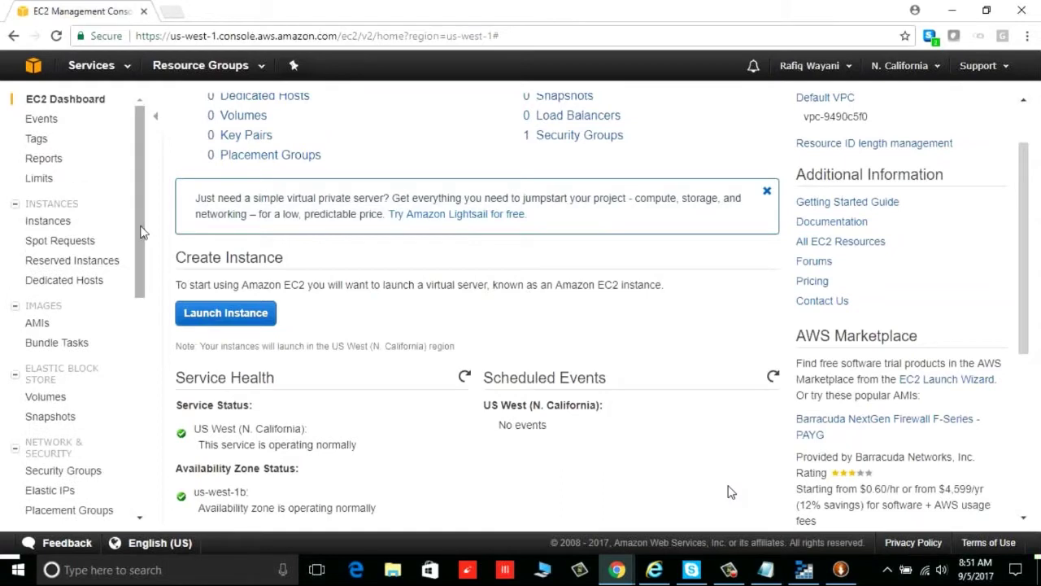
{"action": "left_click", "coordinate": [227, 317]}
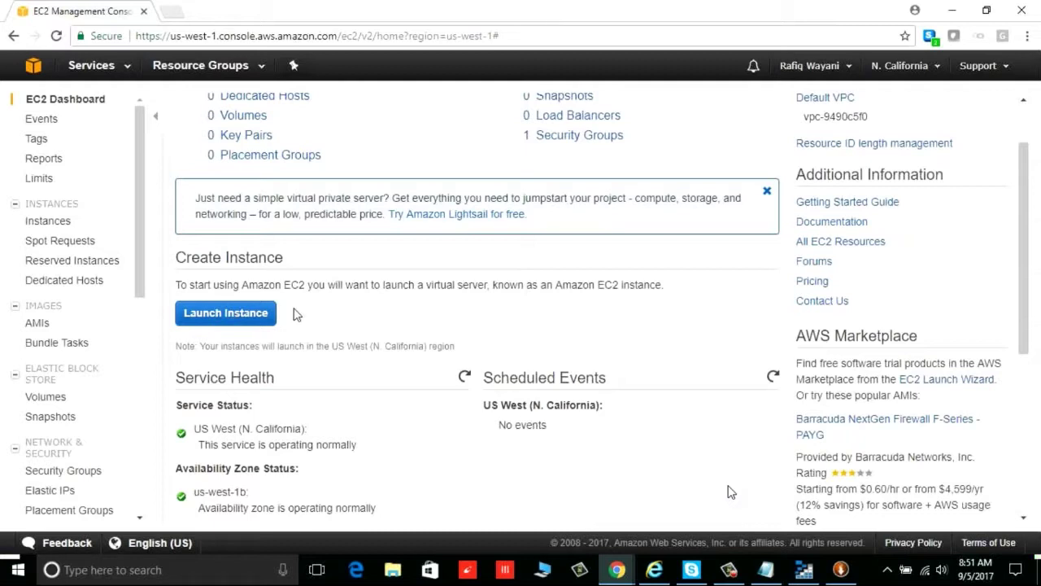
{"action": "left_click", "coordinate": [251, 313]}
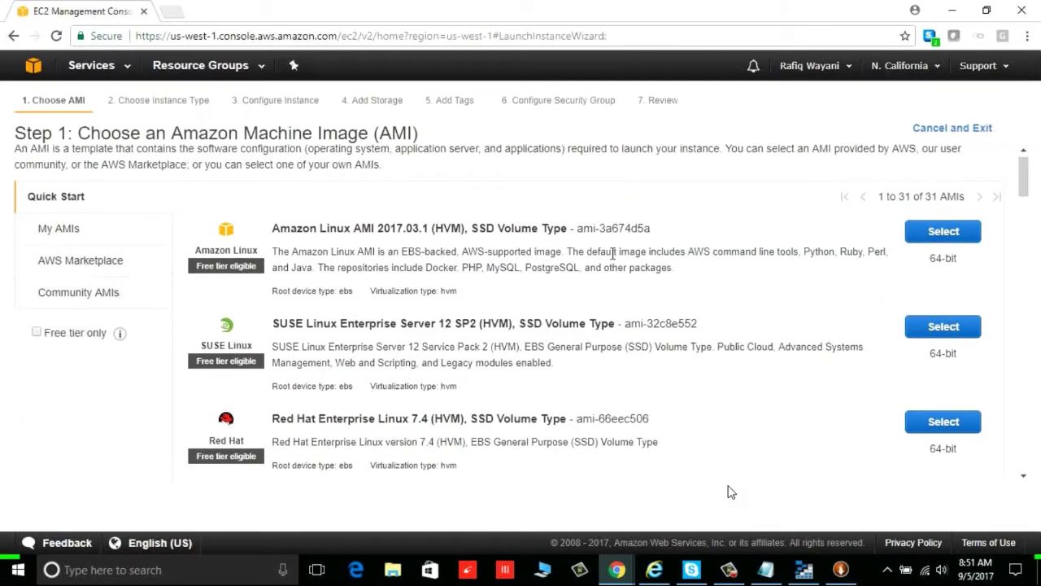
Select the Microsoft Windows Server 2012 Base AMI from the Quick Start list
{"action": "scroll", "coordinate": [614, 254], "scroll_direction": "down", "scroll_amount": 6}
{"action": "scroll", "coordinate": [613, 254], "scroll_direction": "down", "scroll_amount": 8}
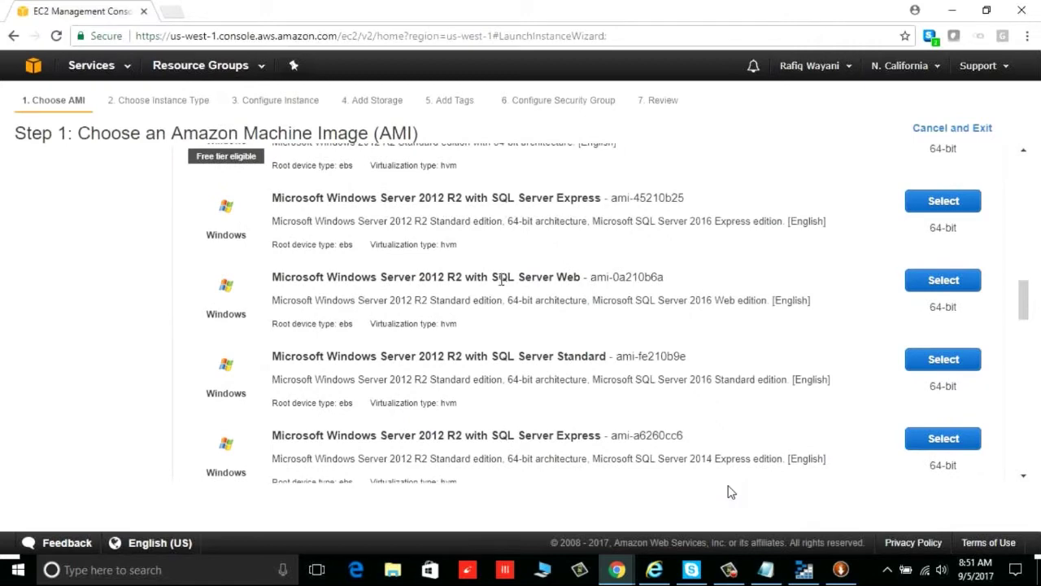
{"action": "scroll", "coordinate": [504, 292], "scroll_direction": "down", "scroll_amount": 6}
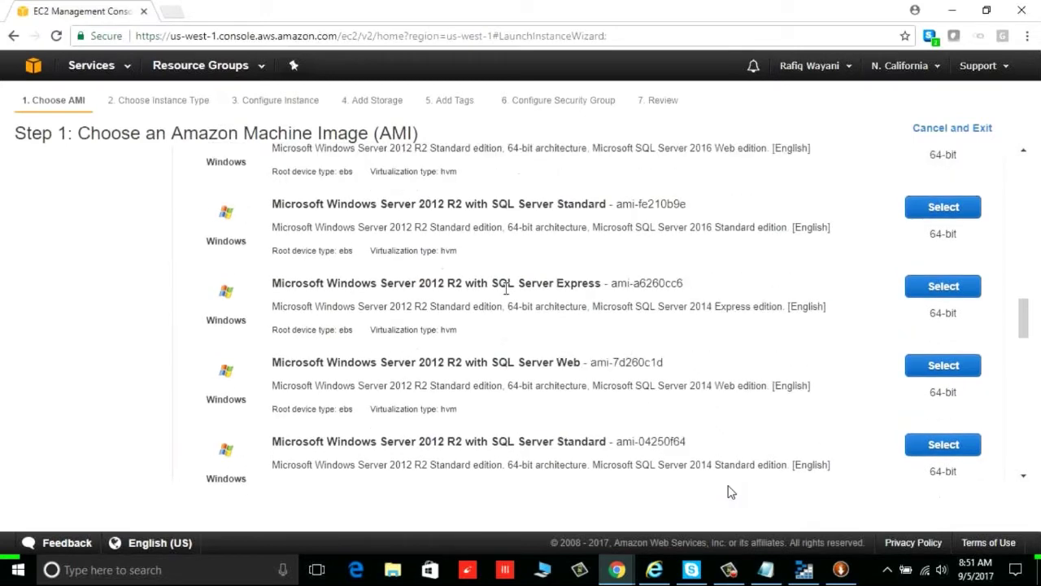
{"action": "left_click", "coordinate": [946, 219]}
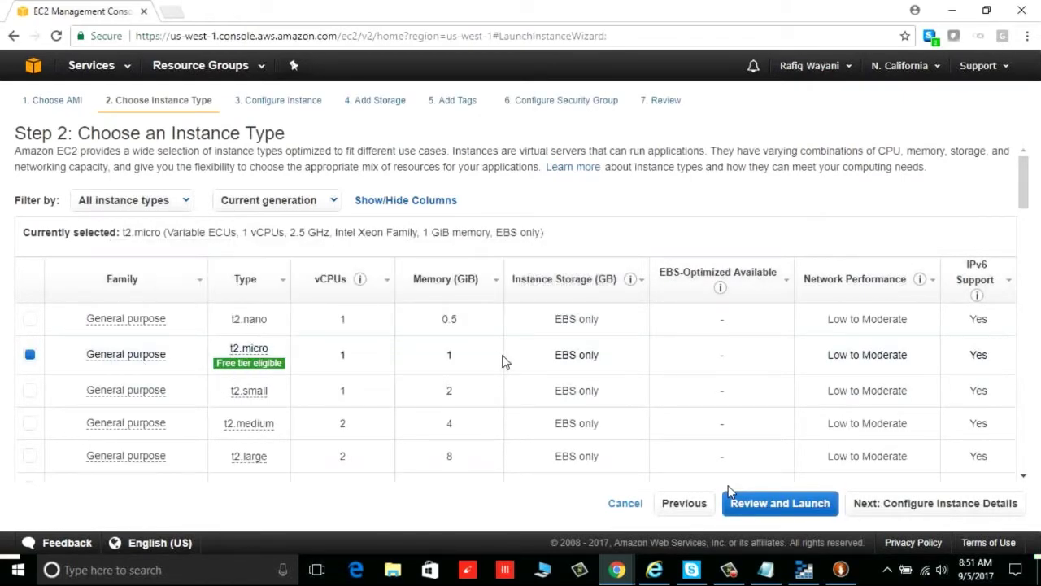
{"action": "mouse_move", "coordinate": [232, 366]}
{"action": "scroll", "coordinate": [593, 368], "scroll_direction": "down", "scroll_amount": 5}
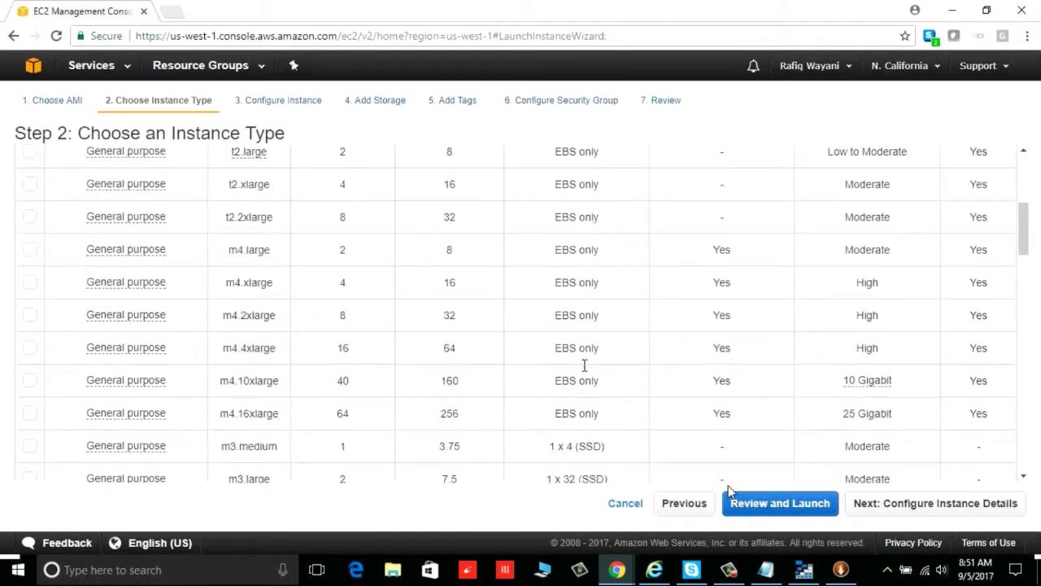
{"action": "scroll", "coordinate": [583, 366], "scroll_direction": "up", "scroll_amount": 5}
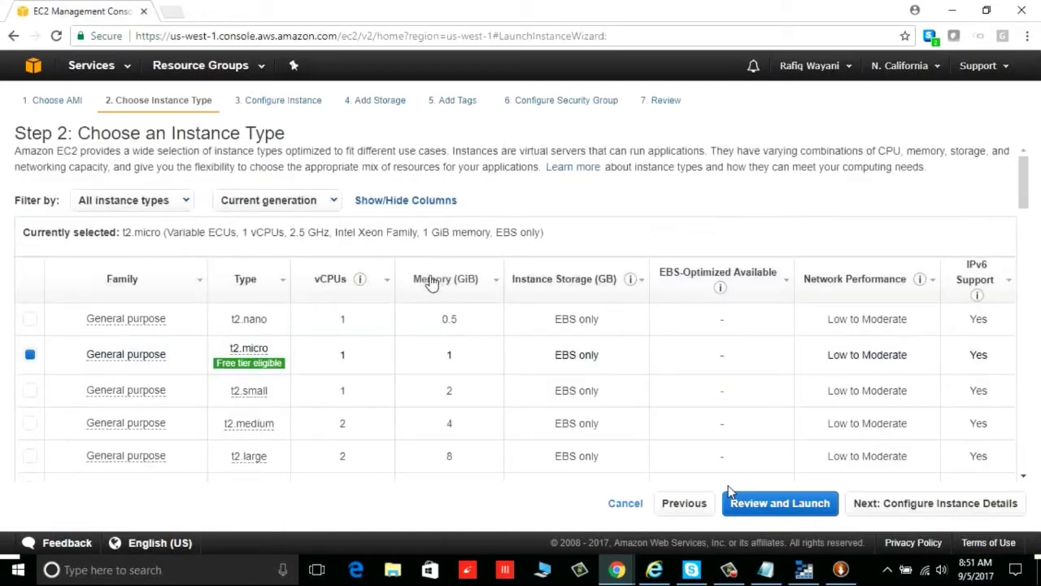
{"action": "mouse_move", "coordinate": [348, 287]}
{"action": "scroll", "coordinate": [461, 339], "scroll_direction": "down", "scroll_amount": 6}
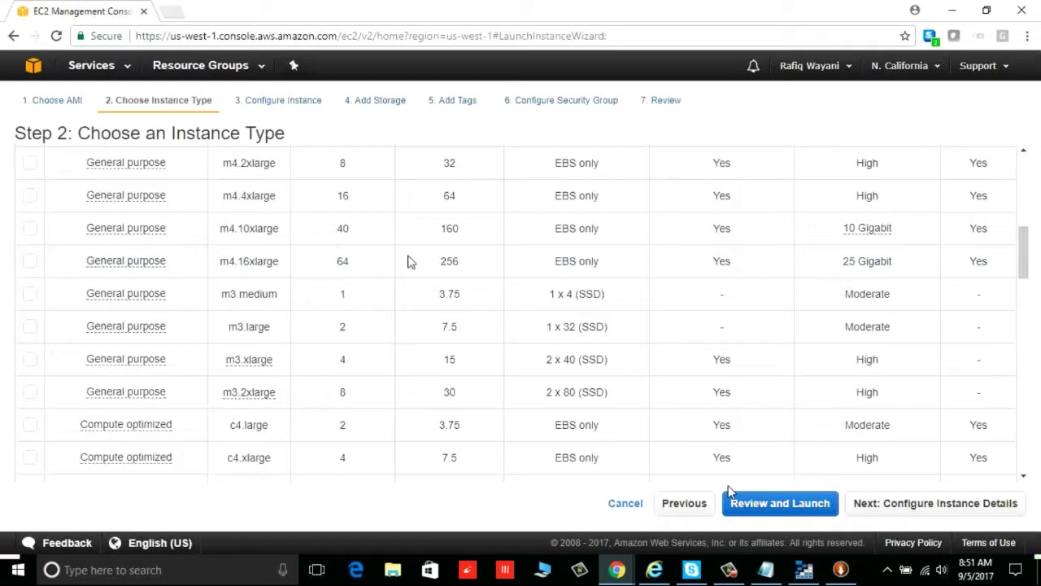
{"action": "scroll", "coordinate": [365, 274], "scroll_direction": "down", "scroll_amount": 1}
{"action": "scroll", "coordinate": [365, 274], "scroll_direction": "down", "scroll_amount": 12}
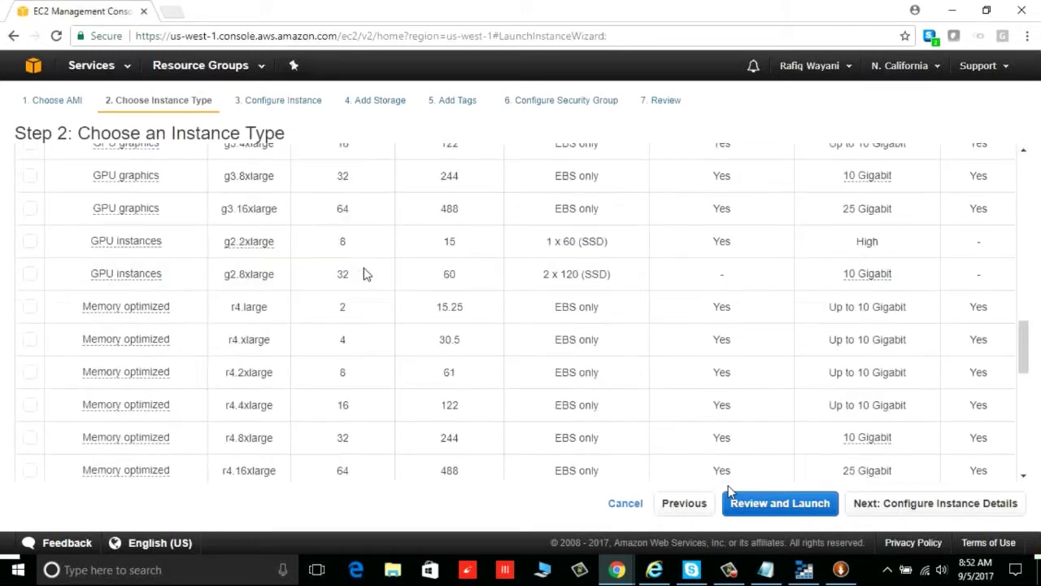
{"action": "scroll", "coordinate": [364, 274], "scroll_direction": "down", "scroll_amount": 5}
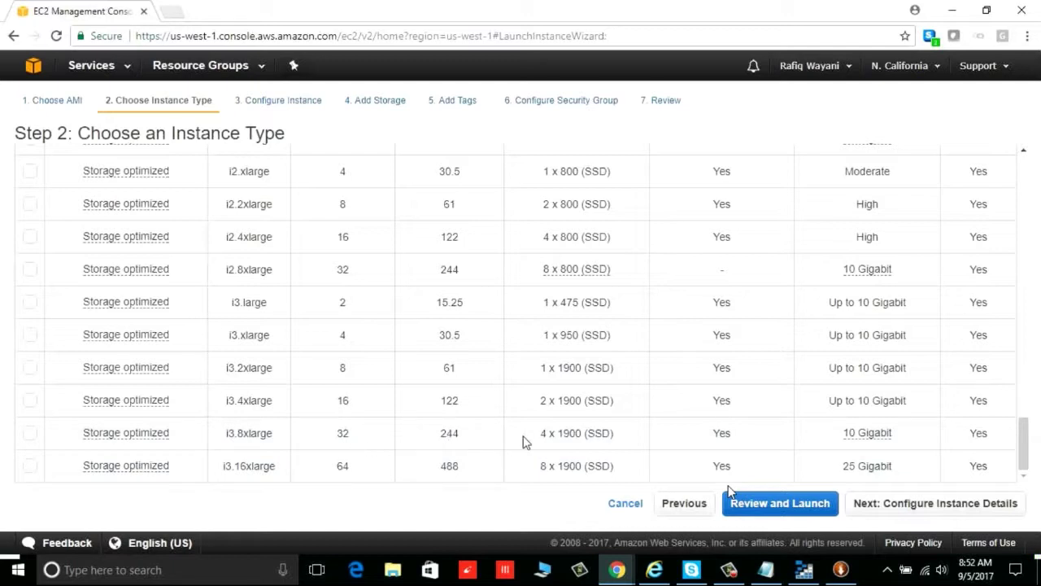
{"action": "mouse_move", "coordinate": [865, 432]}
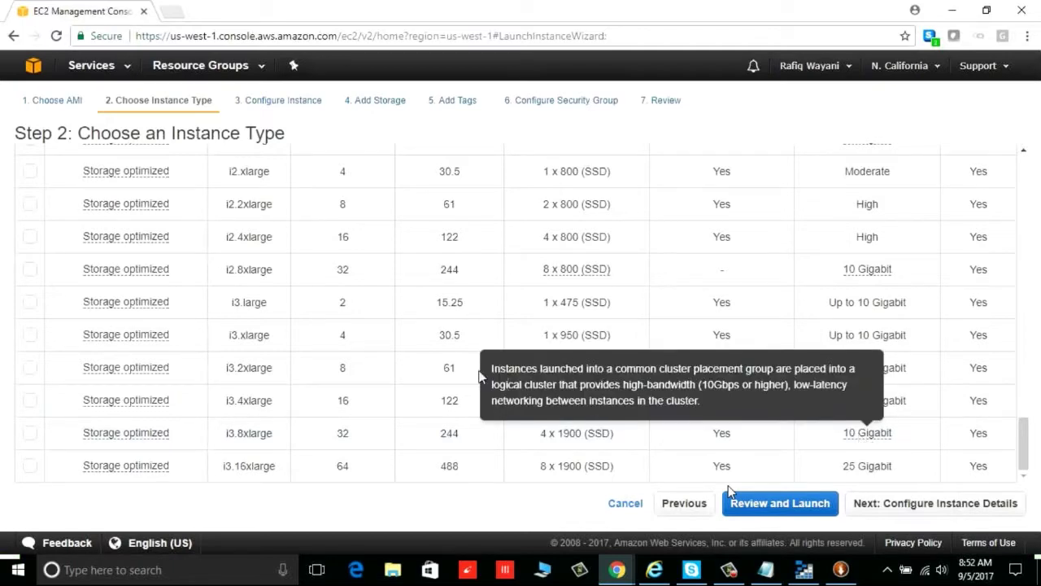
{"action": "scroll", "coordinate": [433, 358], "scroll_direction": "up", "scroll_amount": 15}
{"action": "scroll", "coordinate": [433, 358], "scroll_direction": "up", "scroll_amount": 7}
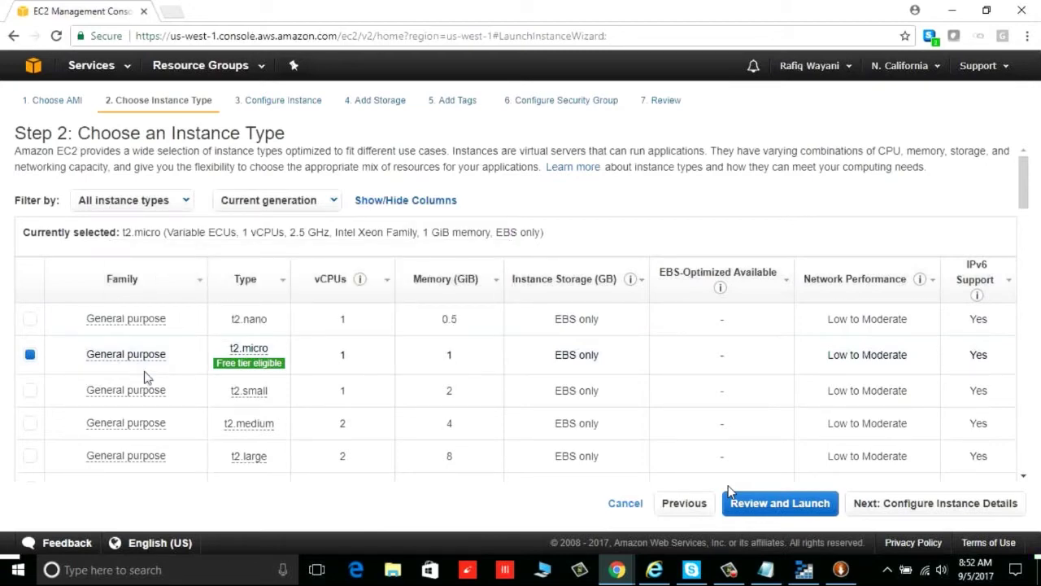
{"action": "scroll", "coordinate": [146, 376], "scroll_direction": "down", "scroll_amount": 3}
{"action": "scroll", "coordinate": [146, 377], "scroll_direction": "down", "scroll_amount": 5}
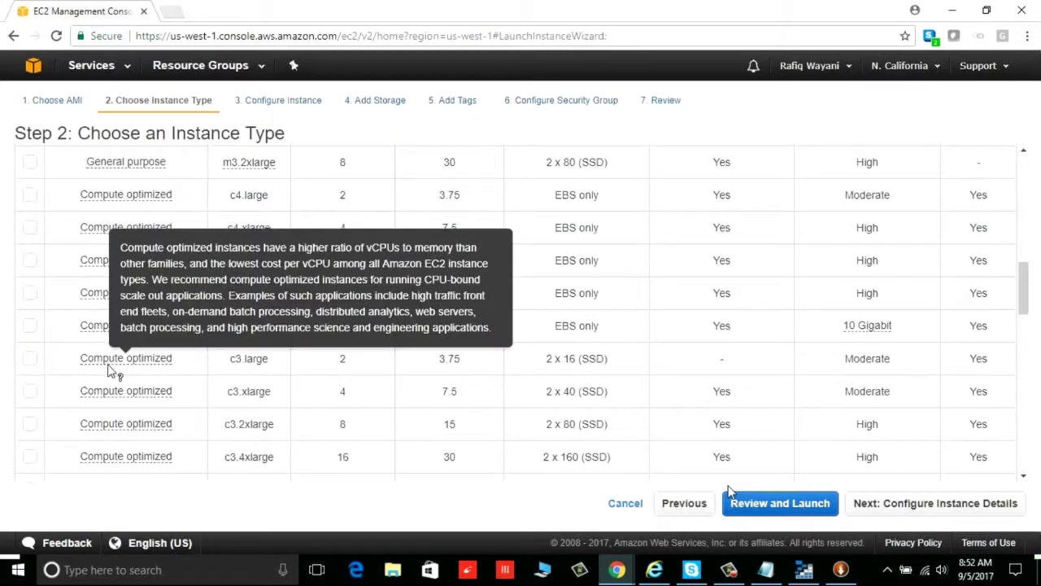
{"action": "scroll", "coordinate": [484, 274], "scroll_direction": "down", "scroll_amount": 3}
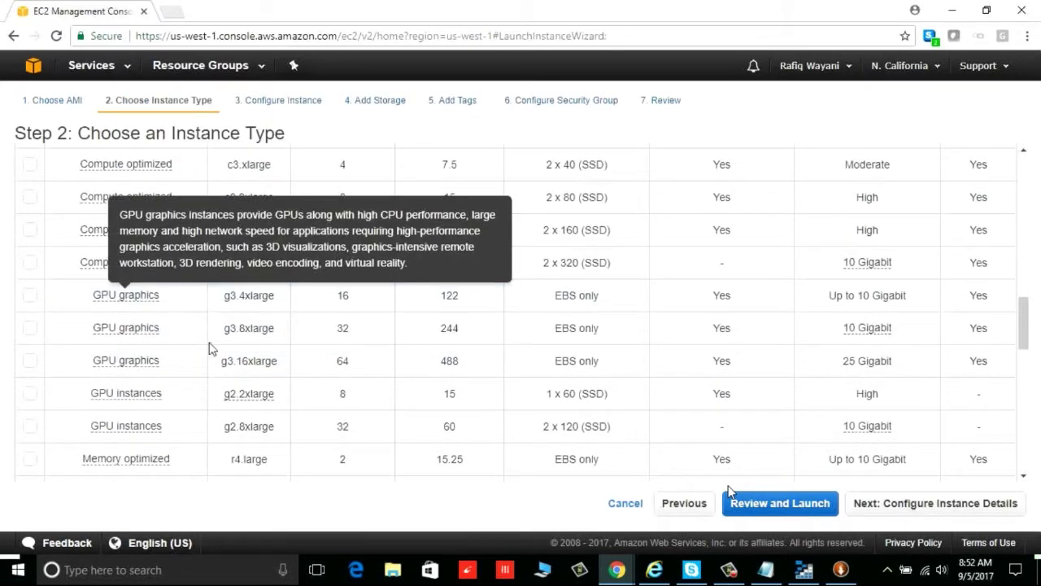
{"action": "scroll", "coordinate": [196, 368], "scroll_direction": "down", "scroll_amount": 2}
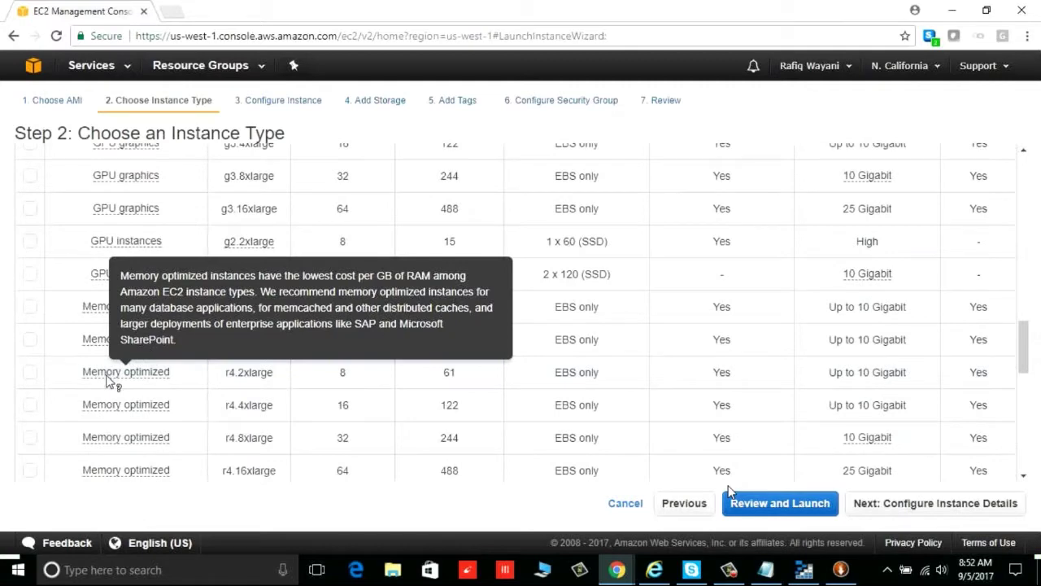
{"action": "scroll", "coordinate": [192, 380], "scroll_direction": "down", "scroll_amount": 5}
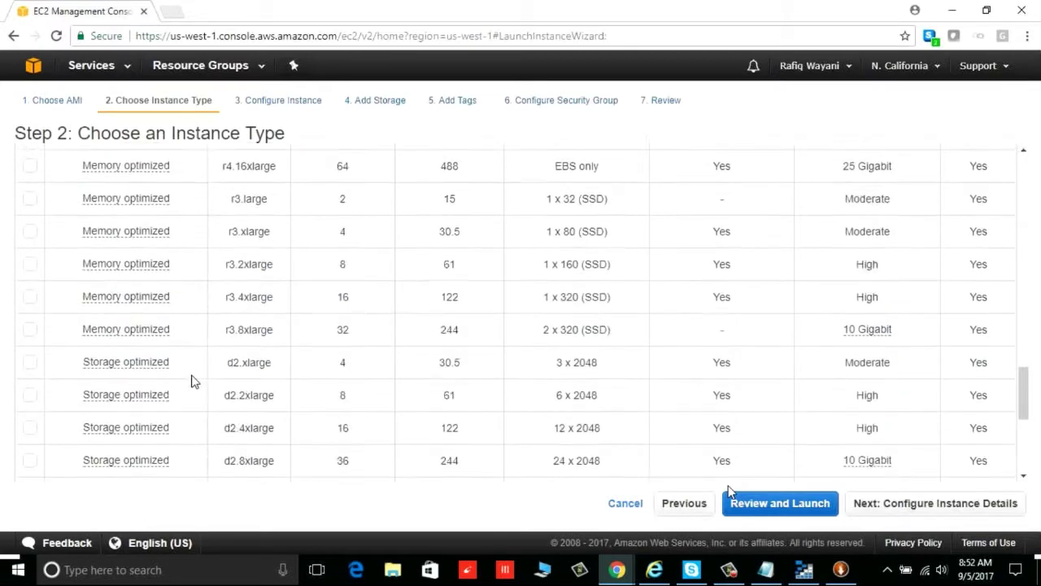
{"action": "scroll", "coordinate": [159, 312], "scroll_direction": "down", "scroll_amount": 3}
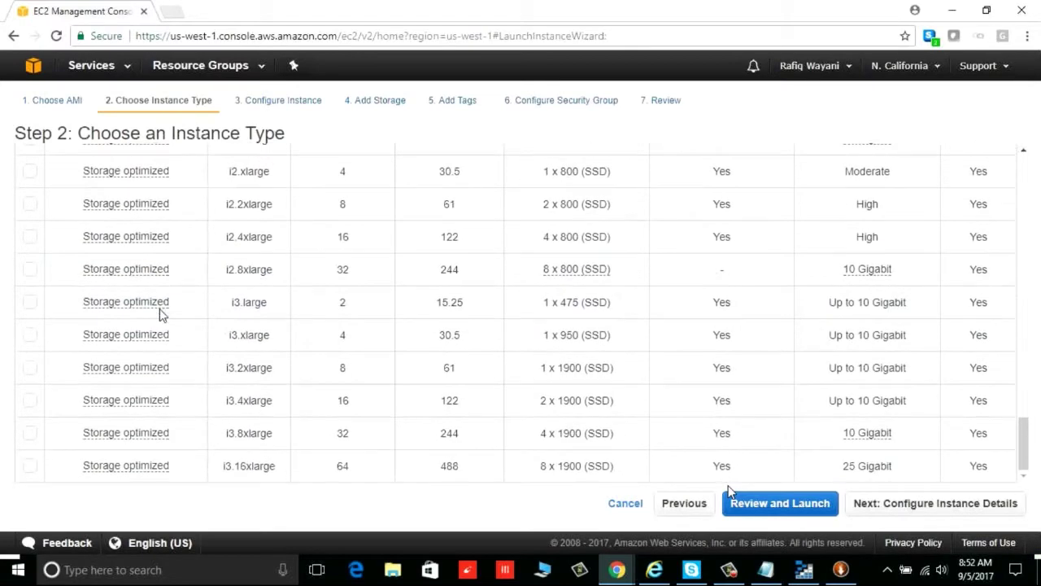
{"action": "scroll", "coordinate": [159, 312], "scroll_direction": "up", "scroll_amount": 10}
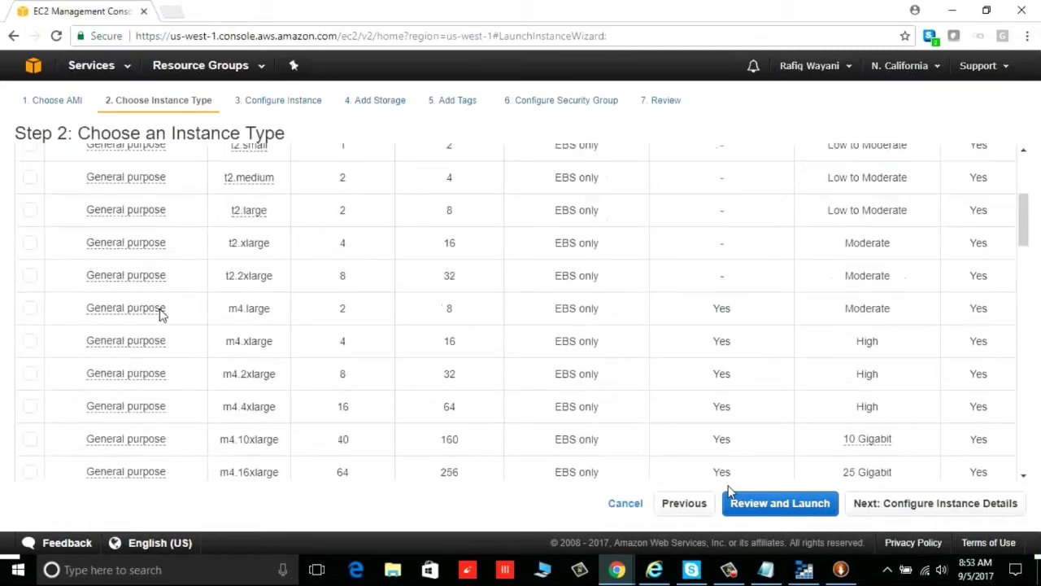
{"action": "scroll", "coordinate": [159, 312], "scroll_direction": "up", "scroll_amount": 3}
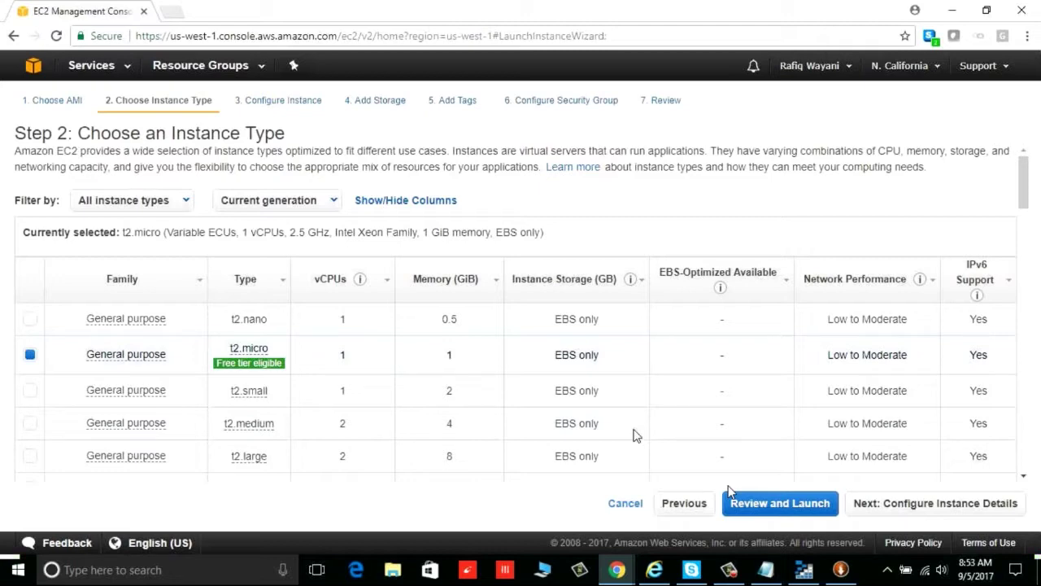
Close the AWS console window and show Compute offerings under Azure Marketplace
{"action": "left_click", "coordinate": [1030, 12]}
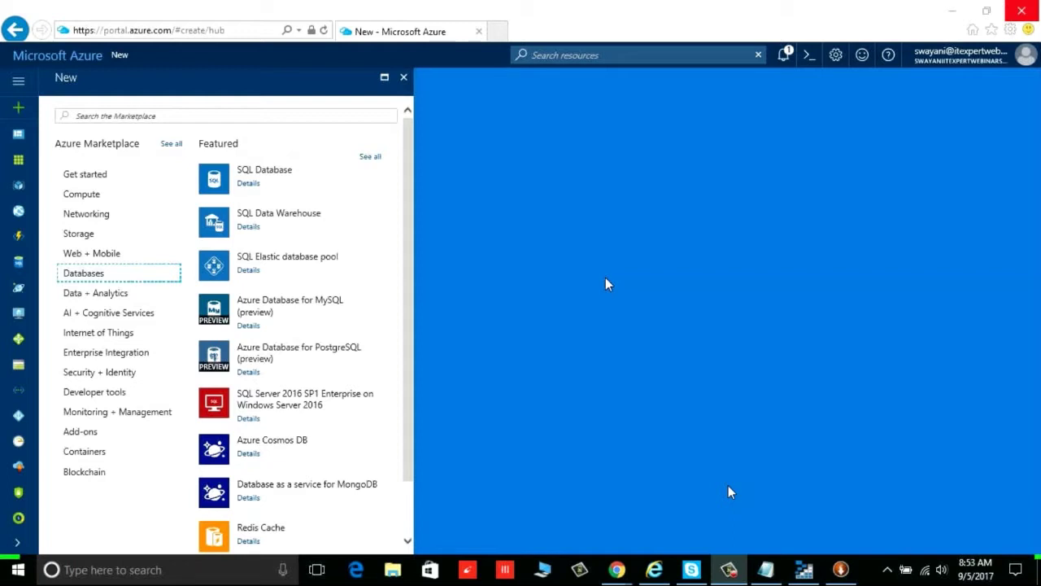
{"action": "left_click", "coordinate": [100, 198]}
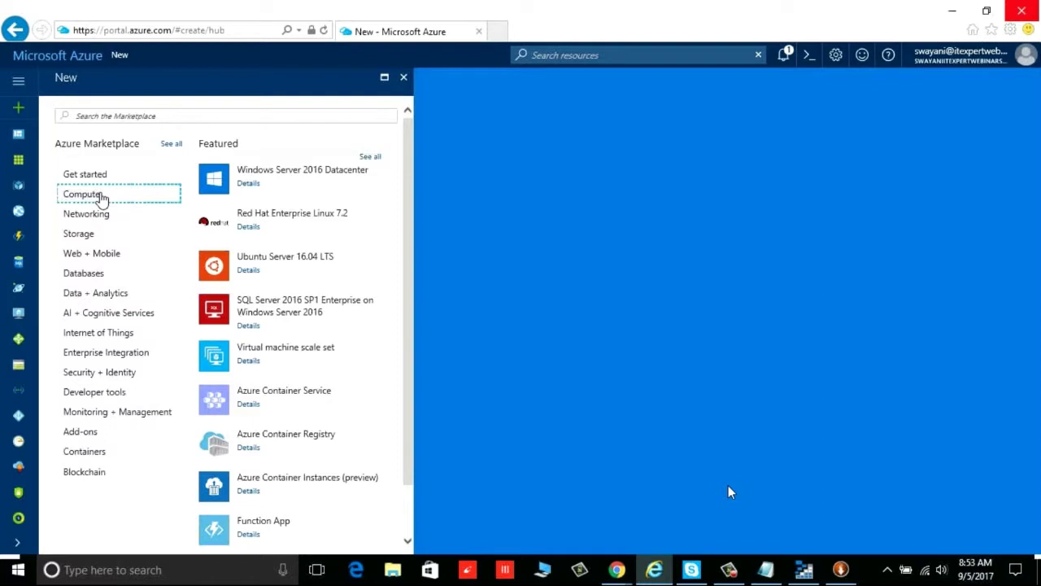